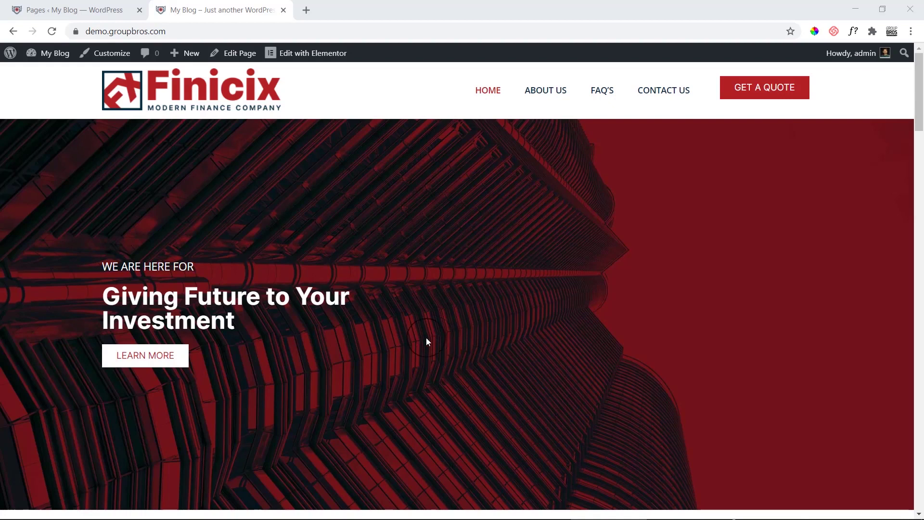
Step: Review the live Finicix home page from the hero section through to the footer
scroll(426, 339, down, 10)
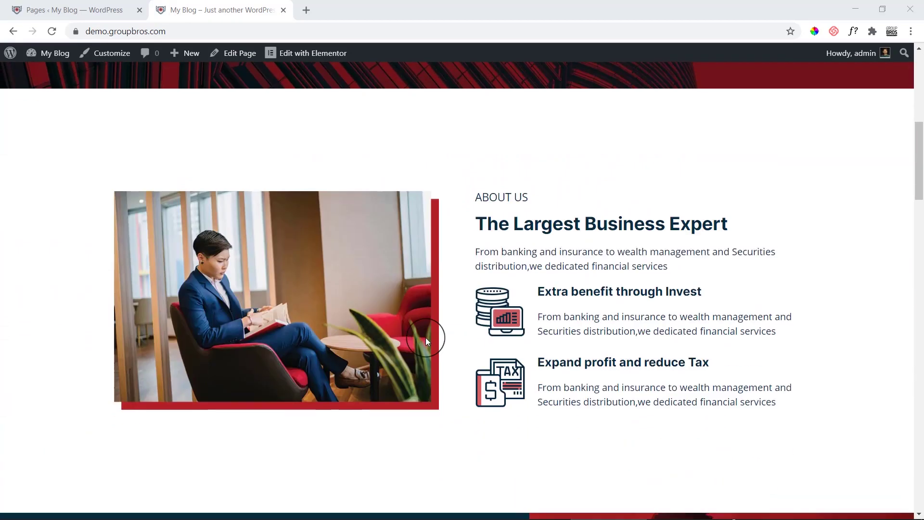
scroll(425, 340, down, 12)
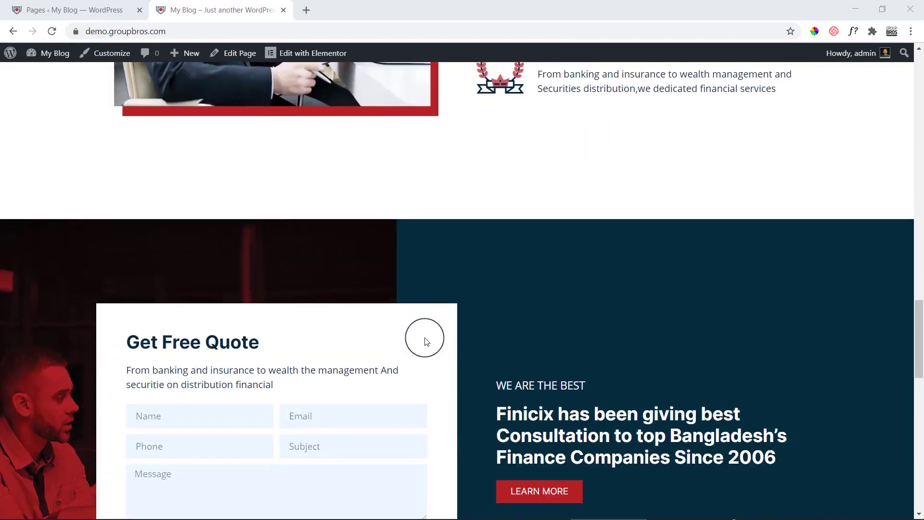
scroll(425, 341, down, 6)
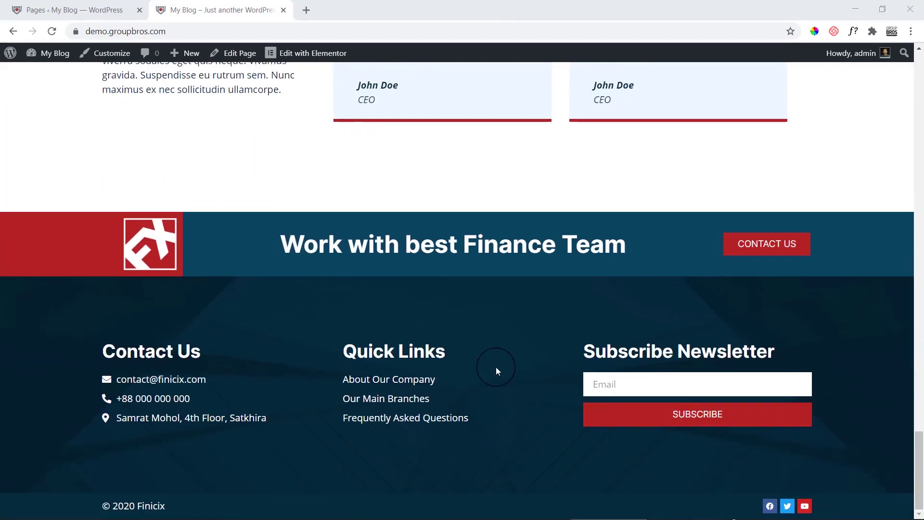
scroll(496, 368, up, 6)
scroll(496, 369, up, 12)
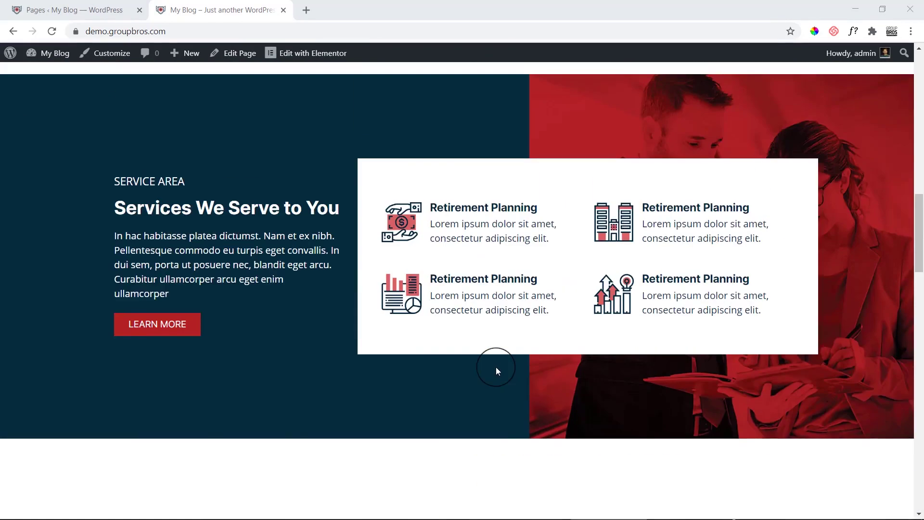
scroll(497, 371, up, 8)
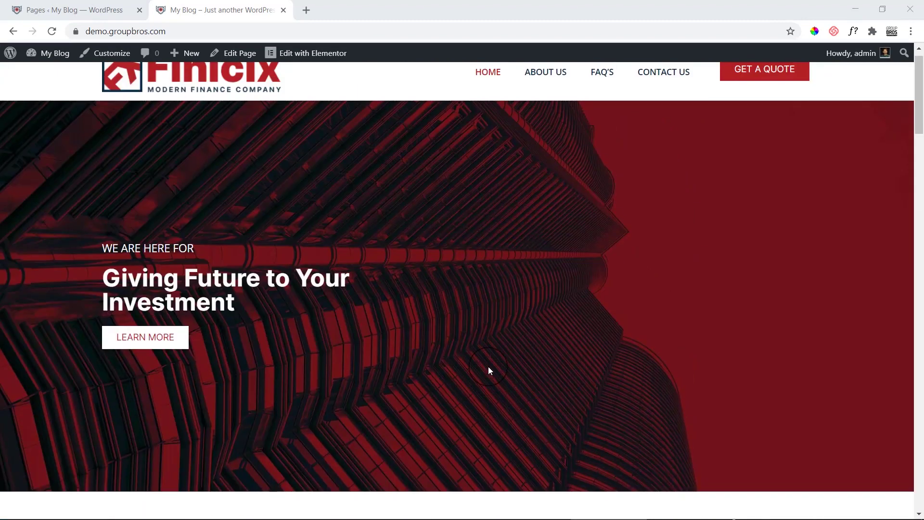
scroll(489, 370, down, 10)
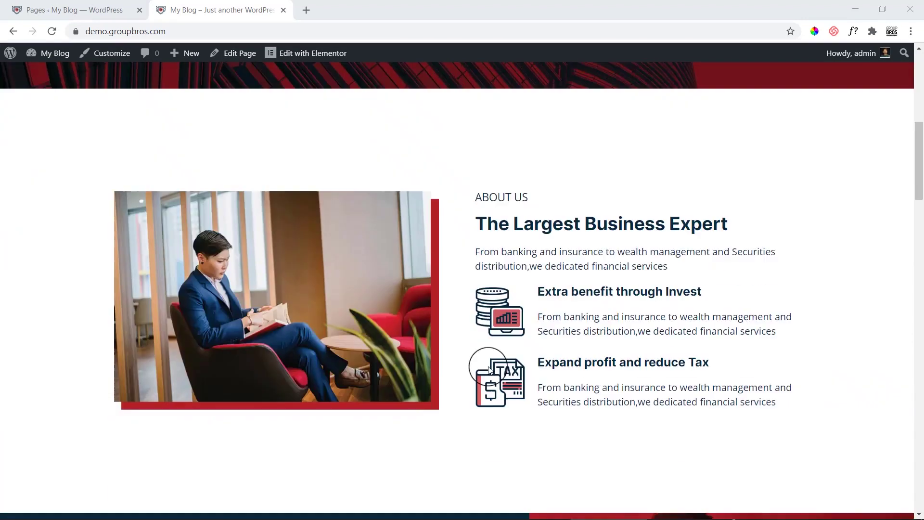
scroll(489, 370, down, 6)
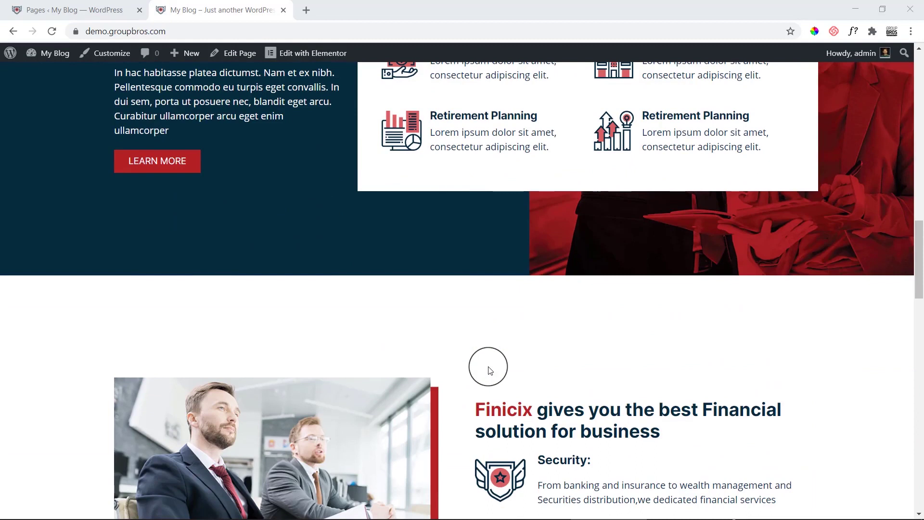
scroll(489, 369, down, 10)
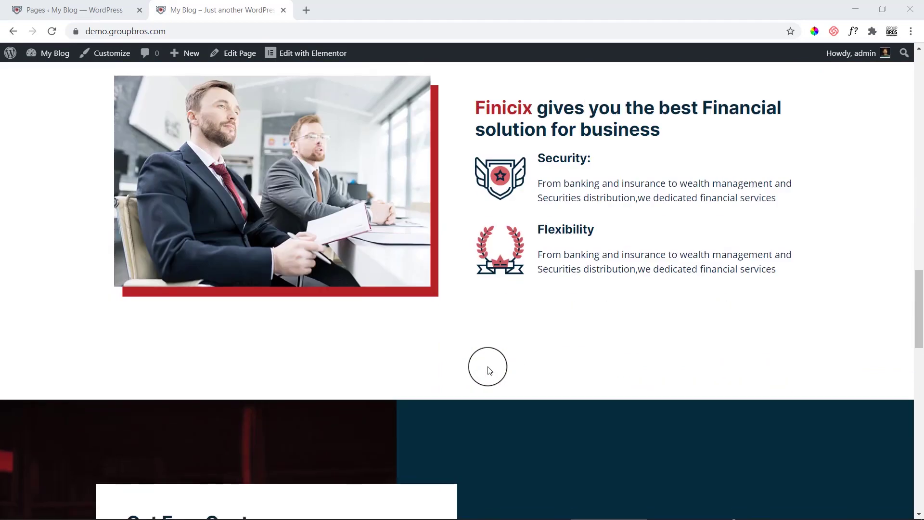
scroll(489, 366, up, 6)
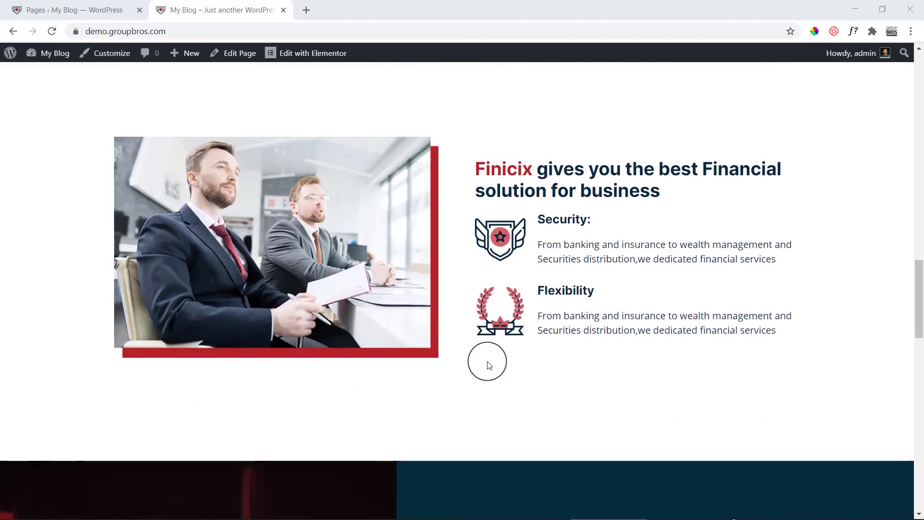
scroll(488, 361, up, 15)
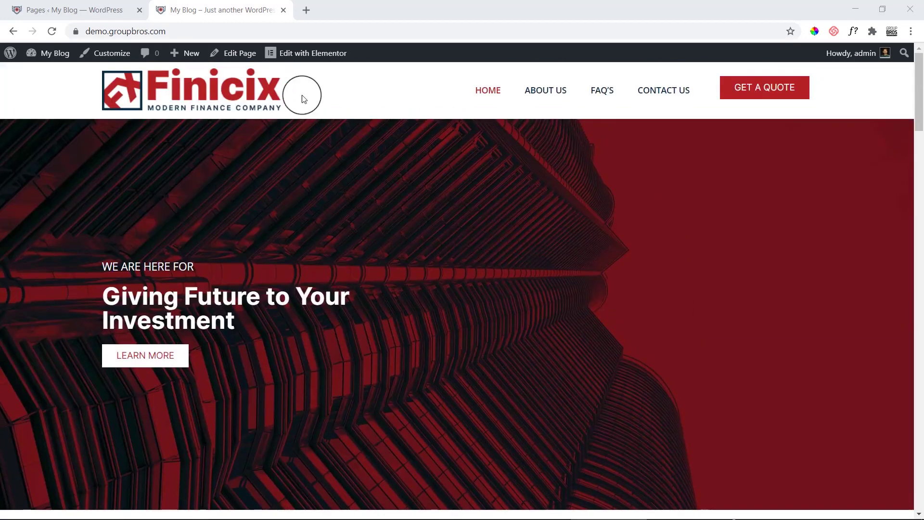
Step: Open the home page in the Elementor editor and switch the canvas to the Tablet preview
click(303, 56)
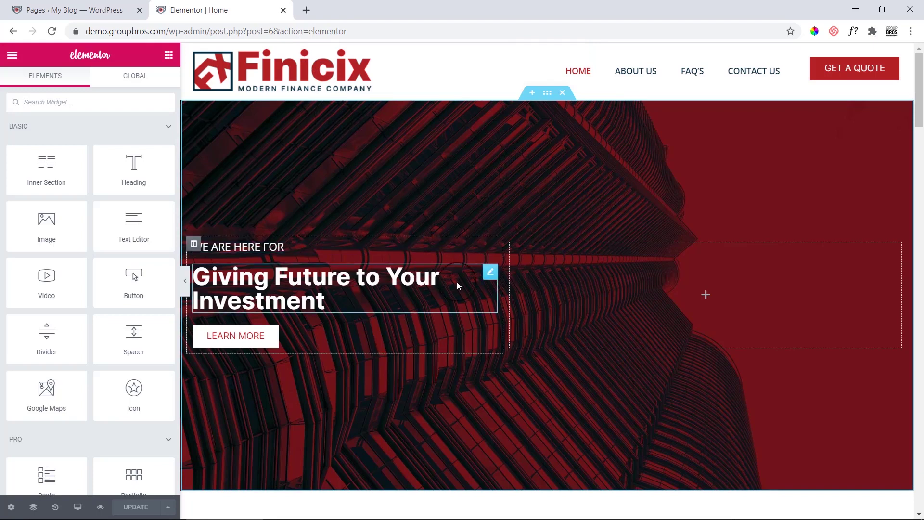
scroll(589, 262, down, 10)
scroll(589, 263, up, 10)
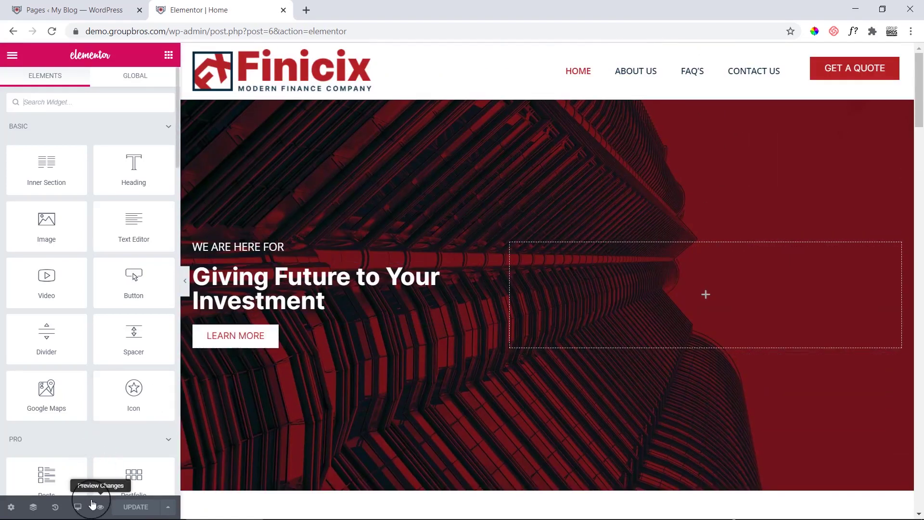
click(78, 507)
click(84, 457)
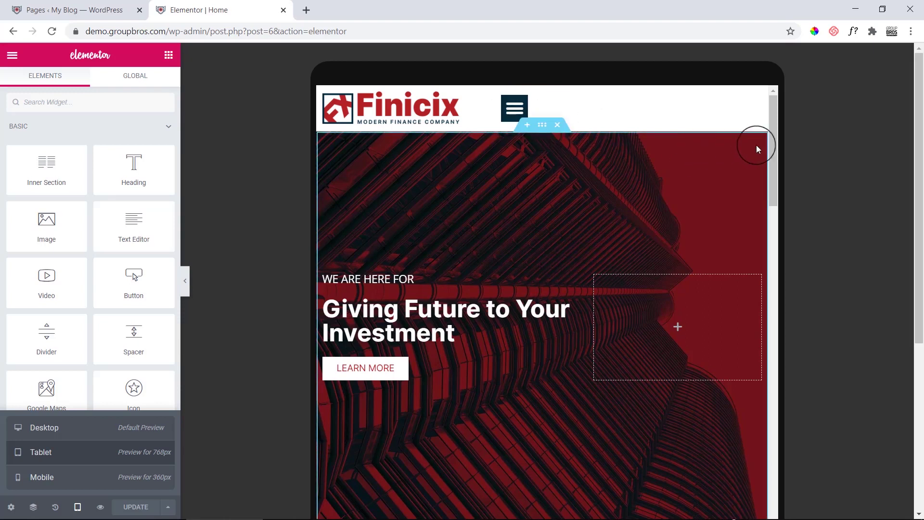
Step: Examine the home page's sections at tablet size, from the hero to the footer, for layout problems
drag(773, 152, 823, 518)
scroll(862, 408, down, 5)
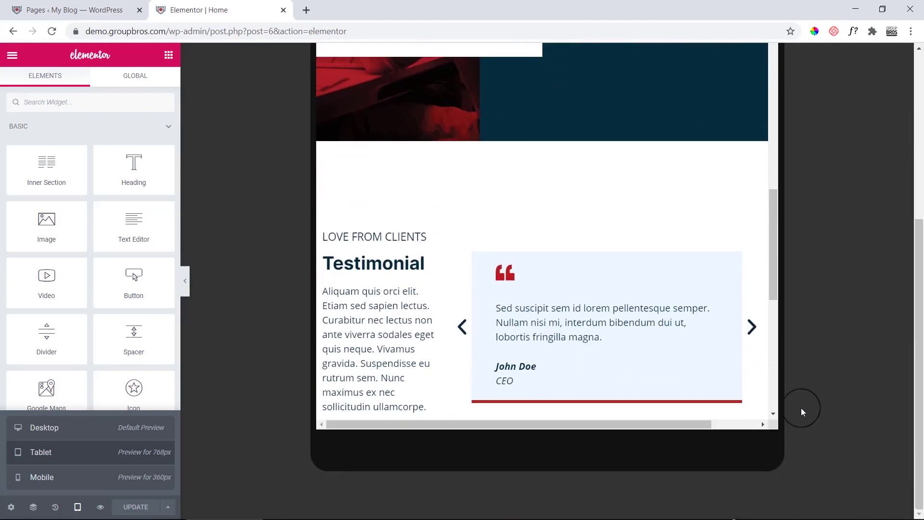
drag(777, 251, 804, 371)
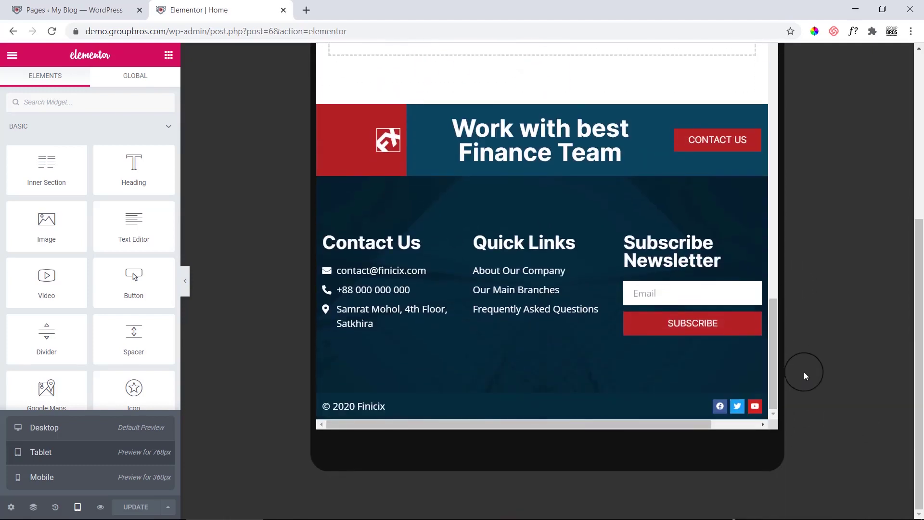
click(719, 427)
drag(720, 431, 649, 429)
drag(774, 350, 773, 25)
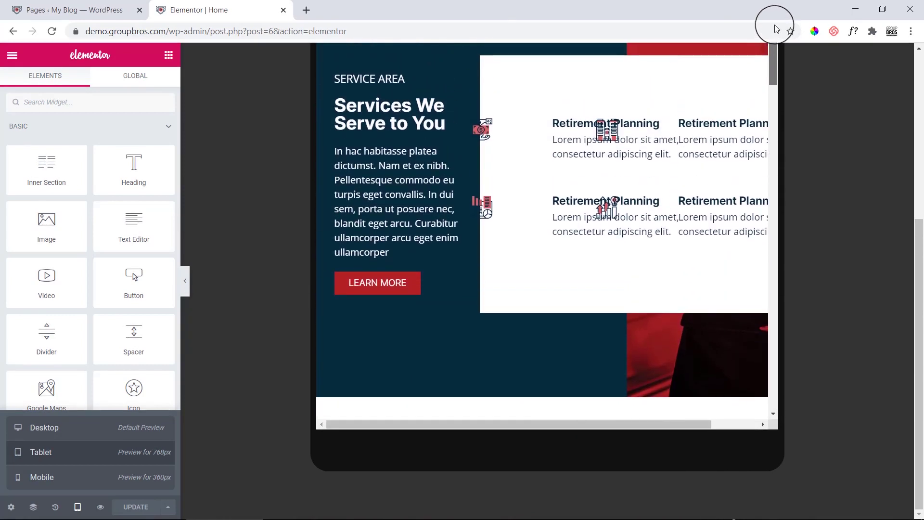
scroll(626, 216, up, 10)
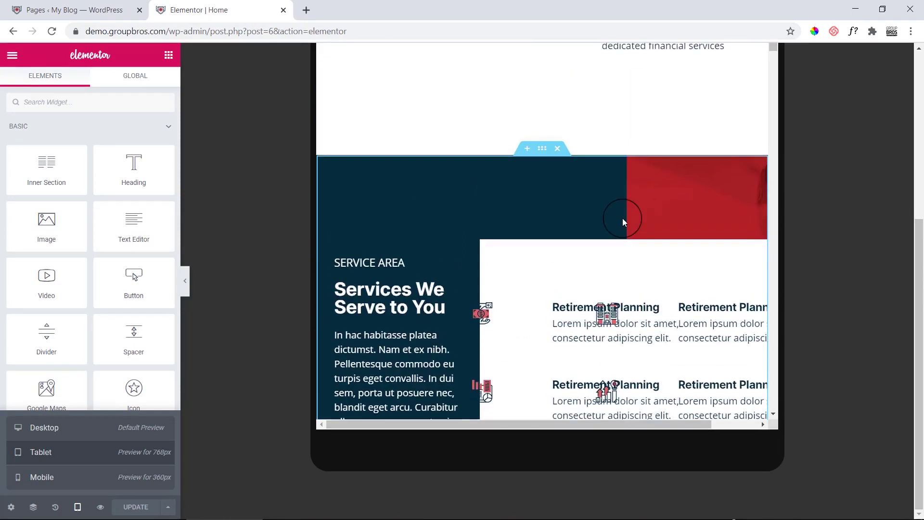
scroll(623, 224, up, 6)
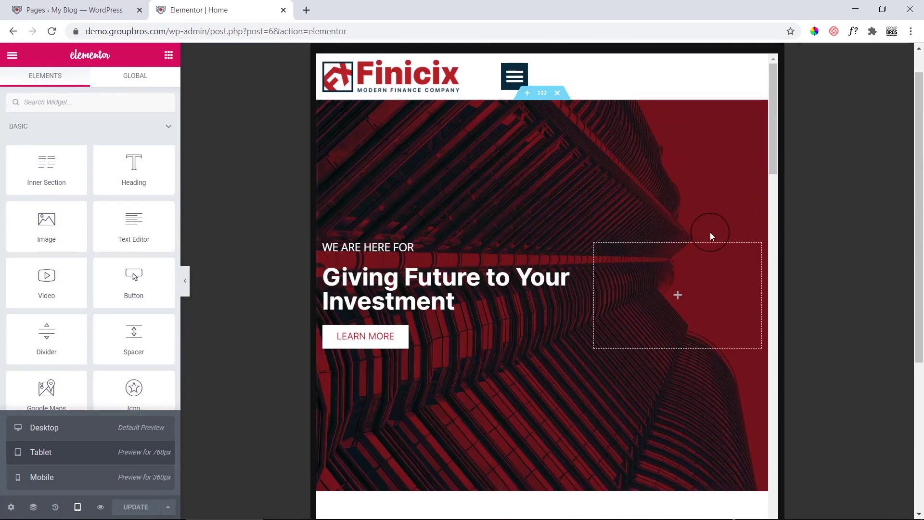
drag(917, 113, 918, 237)
scroll(664, 233, down, 10)
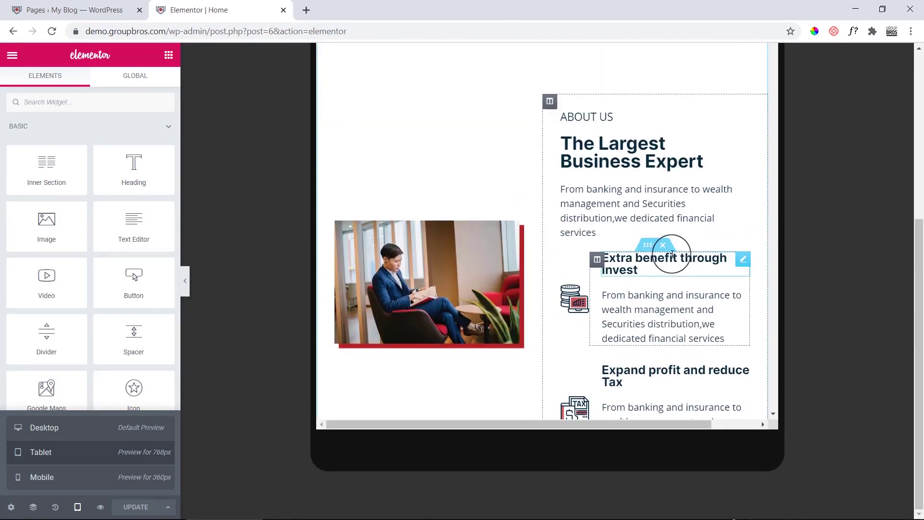
scroll(669, 264, down, 5)
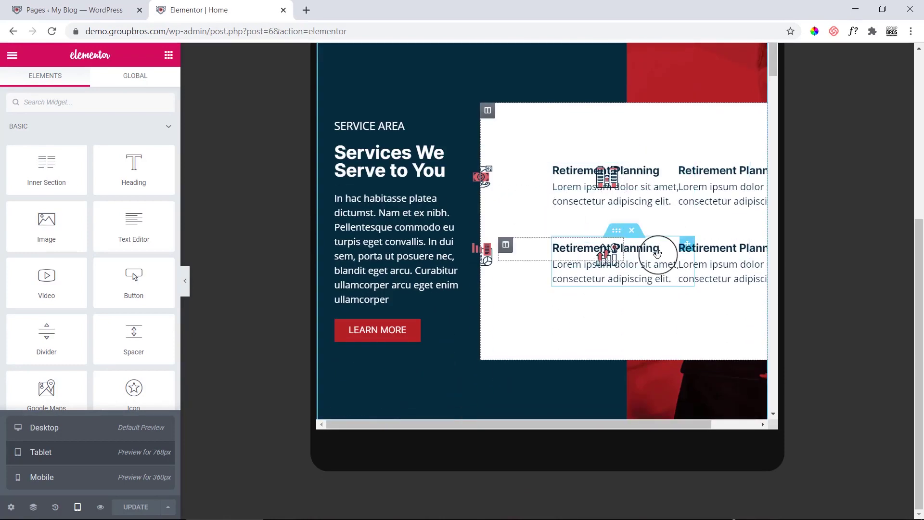
Step: Try adjusting the tablet horizontal offset of the money icon in the service area, and clear the value again
click(485, 182)
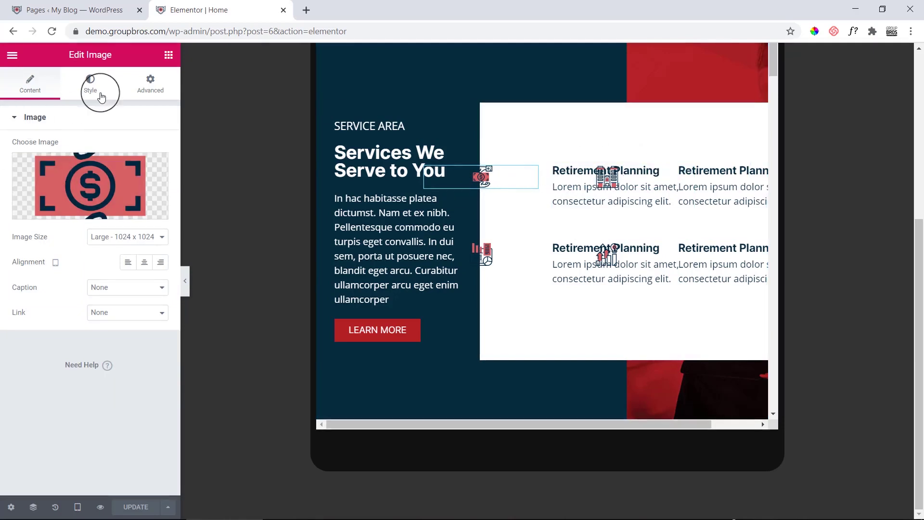
click(148, 80)
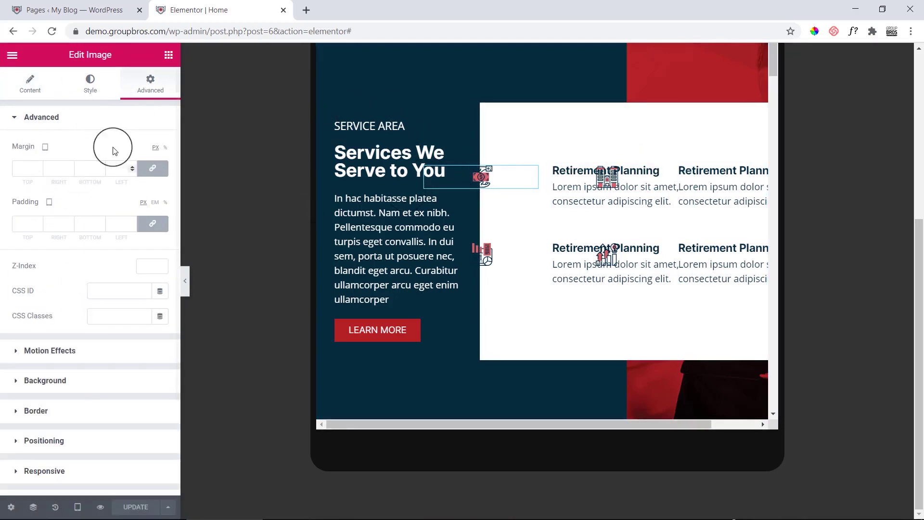
scroll(74, 269, down, 3)
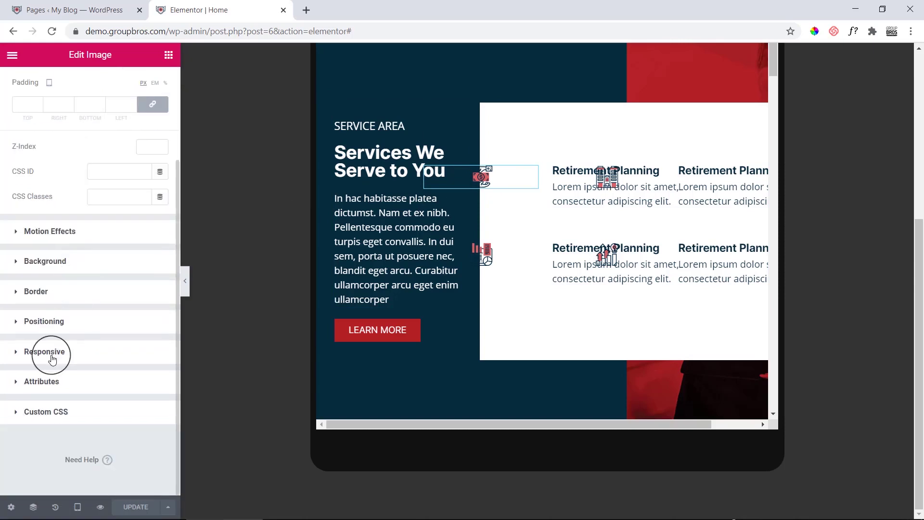
click(60, 320)
scroll(60, 317, down, 4)
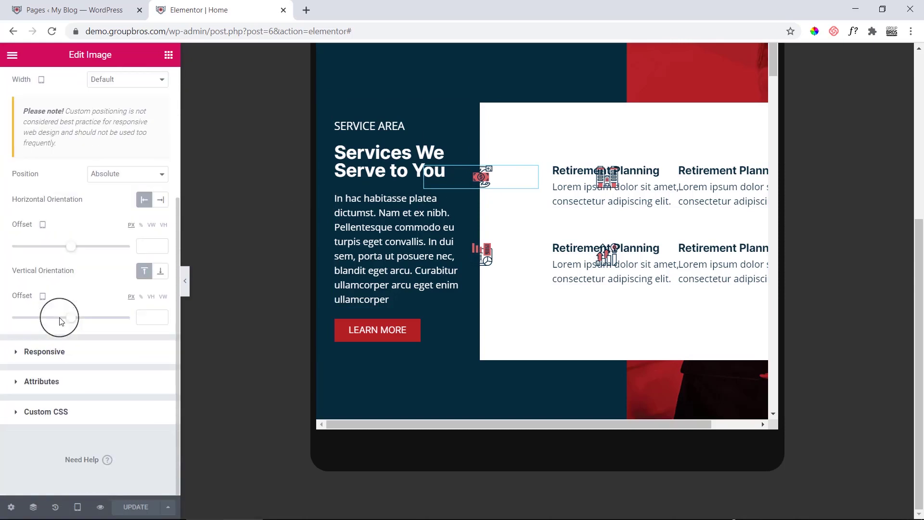
scroll(40, 237, up, 3)
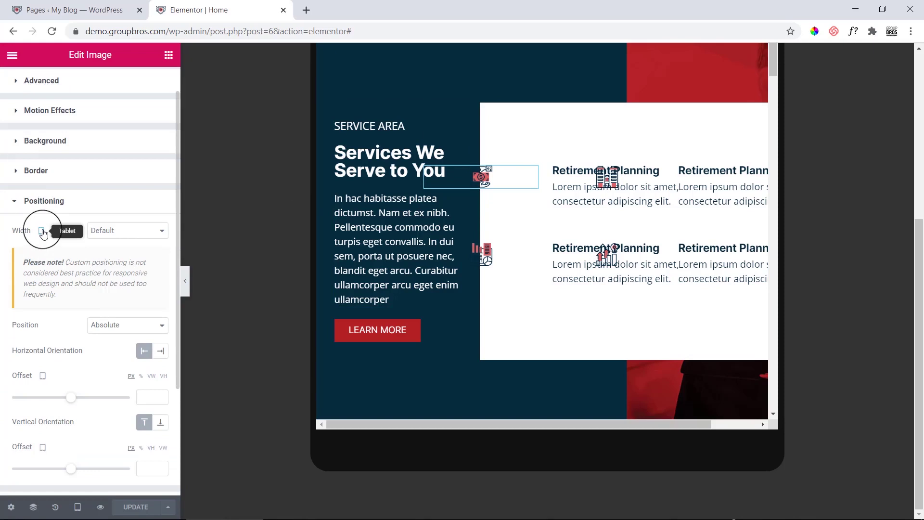
scroll(43, 301, down, 2)
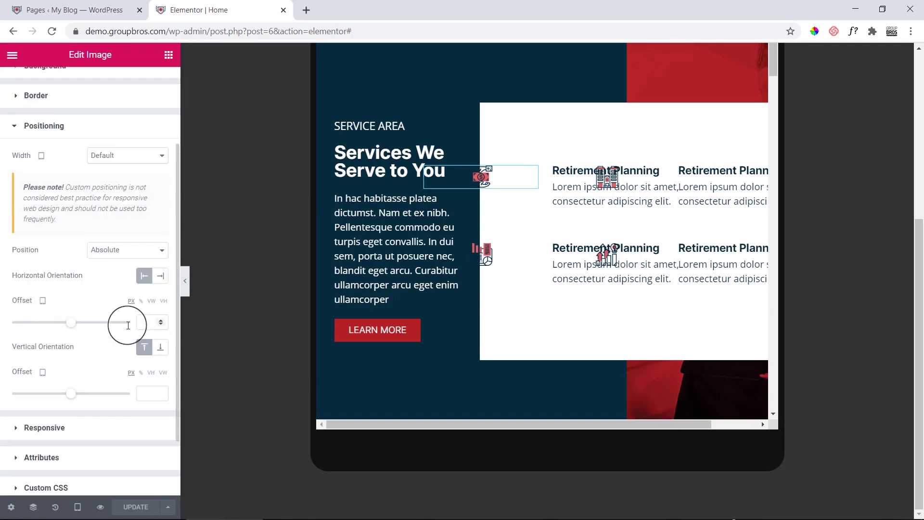
mouse_move(71, 321)
mouse_down()
mouse_move(62, 321)
mouse_move(77, 327)
mouse_move(66, 328)
mouse_up()
double_click(145, 322)
key(BackSpace)
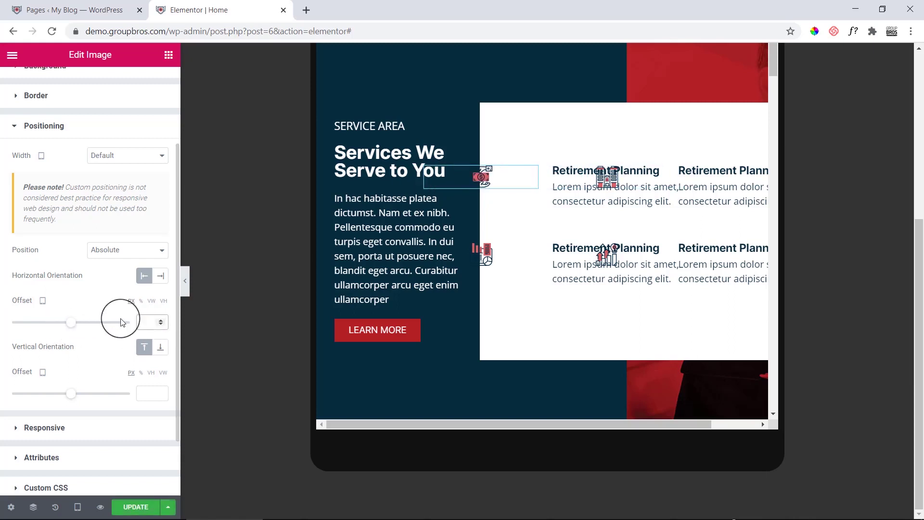
Step: Try the Default position for the money icon image and return it to Absolute
click(106, 253)
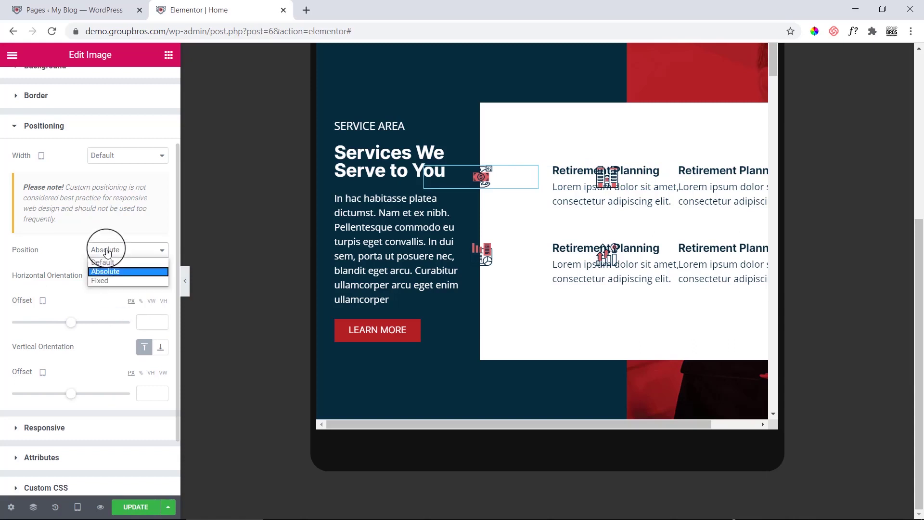
click(111, 263)
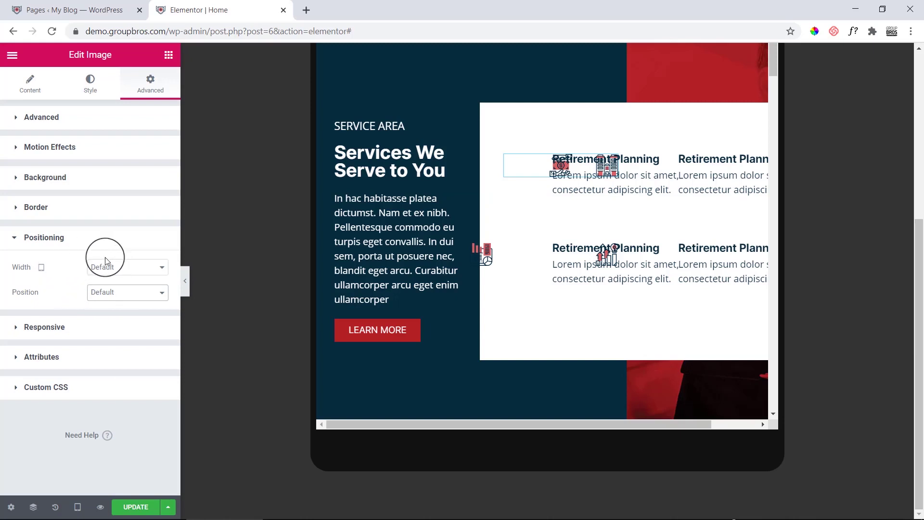
click(94, 292)
click(109, 313)
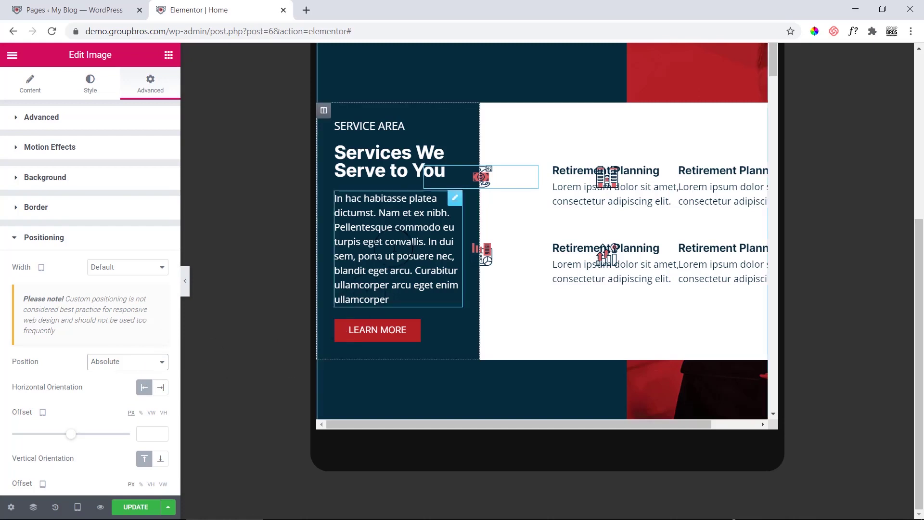
Step: Hide the white column with the Retirement Planning items in the service area on tablet and mobile
click(494, 112)
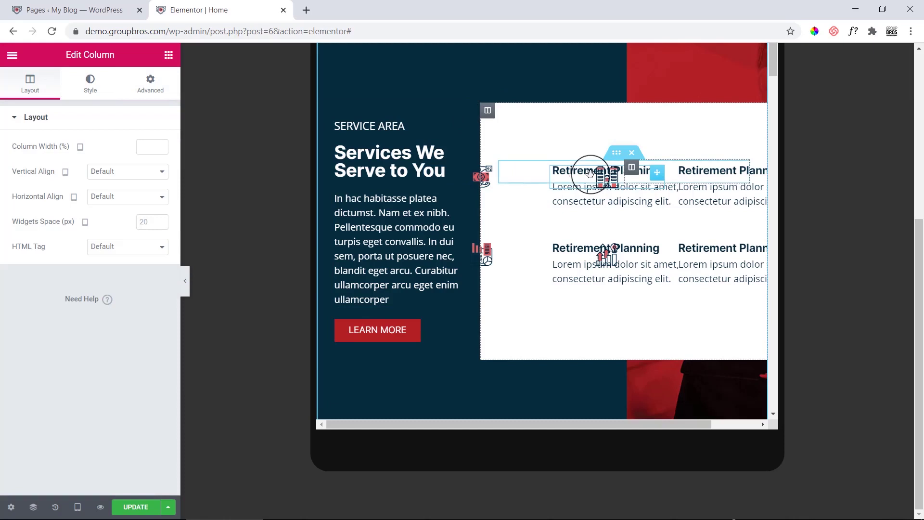
click(144, 81)
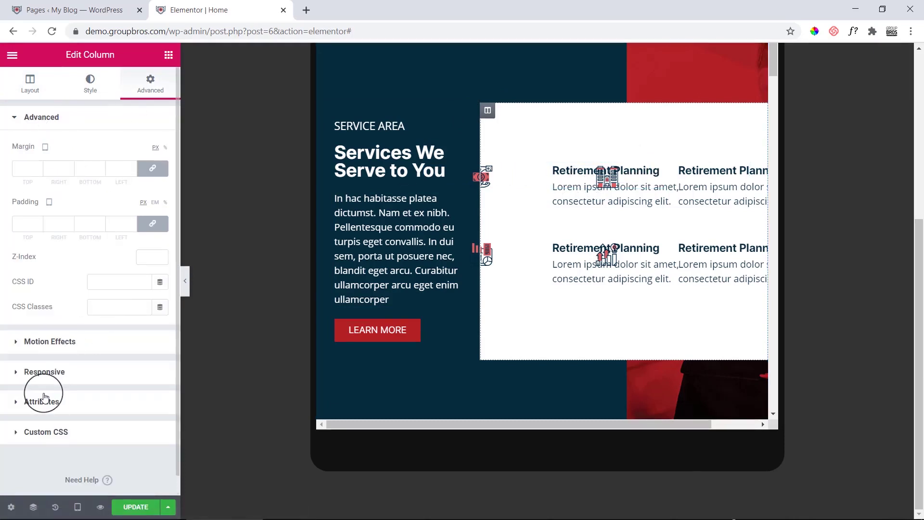
scroll(44, 390, down, 1)
click(53, 361)
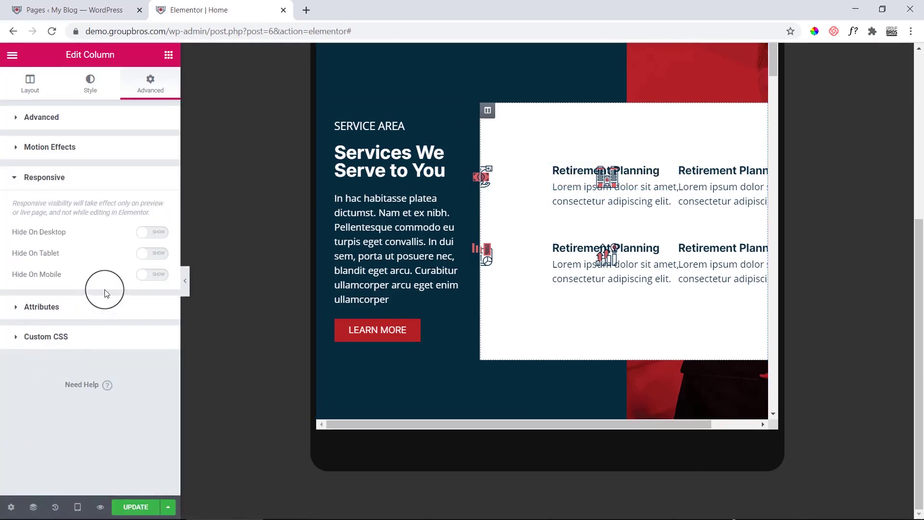
click(156, 253)
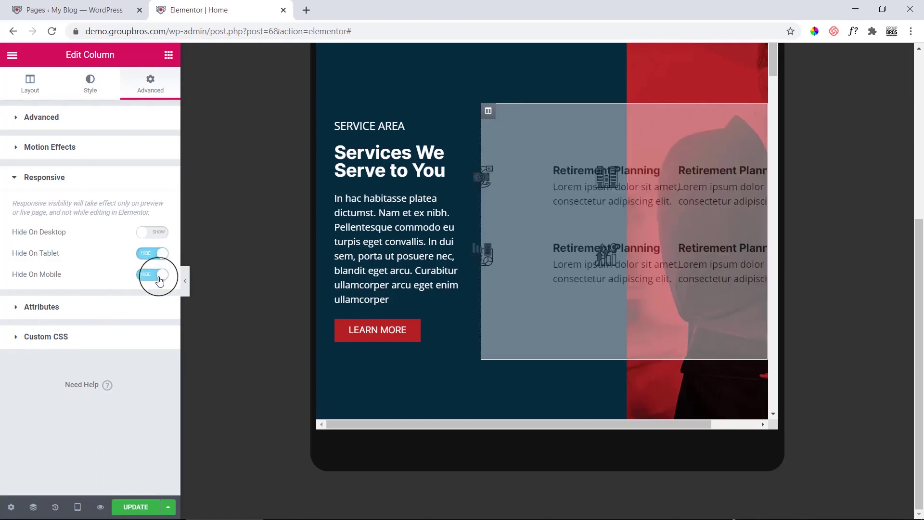
scroll(538, 347, down, 4)
scroll(561, 346, up, 4)
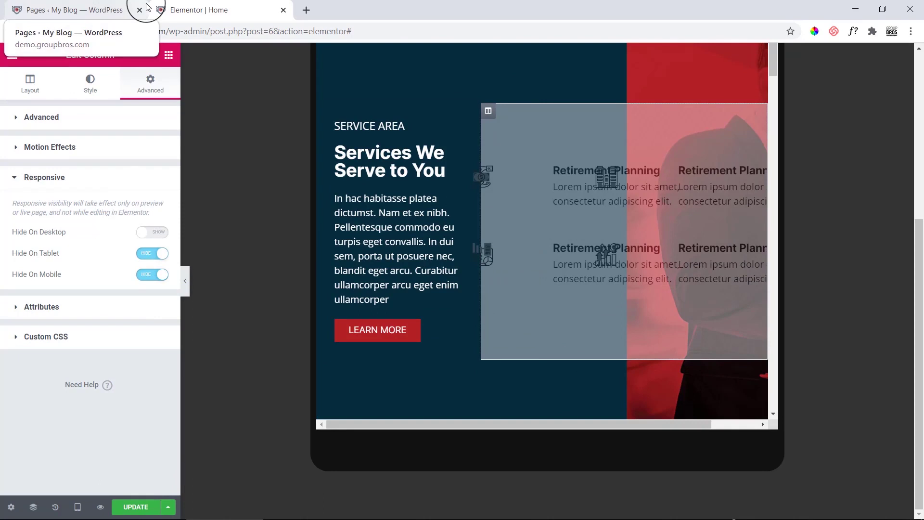
Step: Examine the service area and the section below it across the full width of the tablet preview
scroll(405, 257, down, 4)
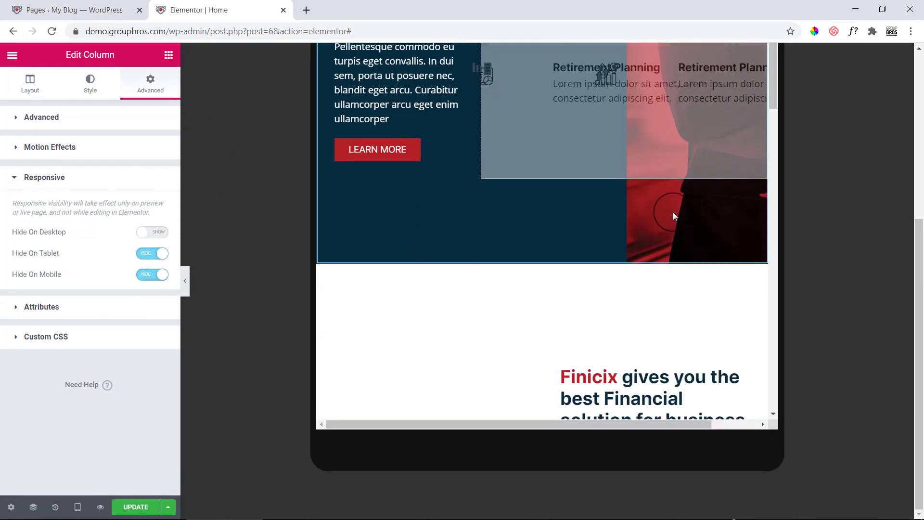
scroll(673, 212, up, 5)
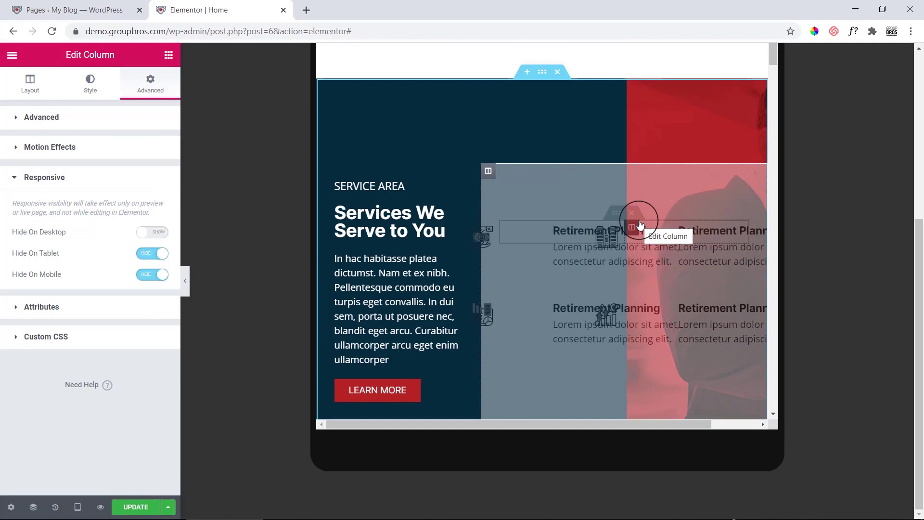
scroll(656, 250, down, 5)
mouse_move(659, 253)
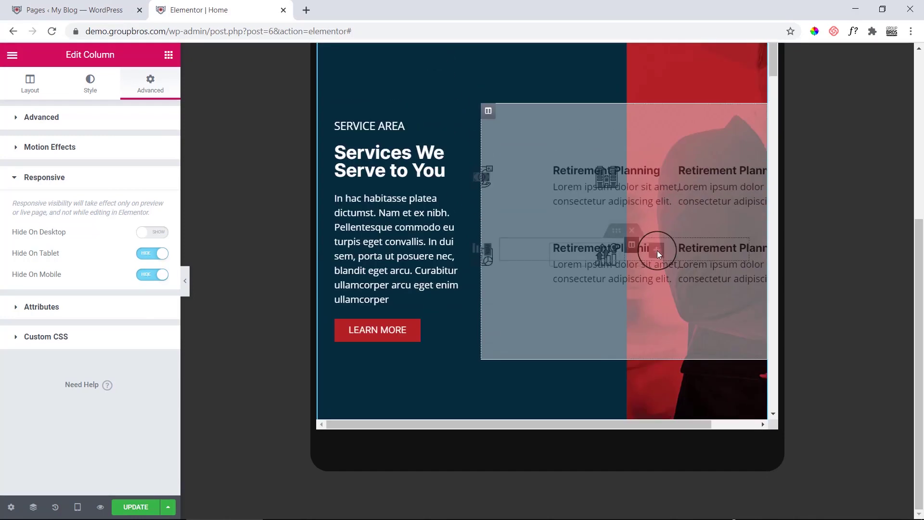
drag(632, 417, 720, 425)
click(505, 165)
scroll(563, 248, up, 8)
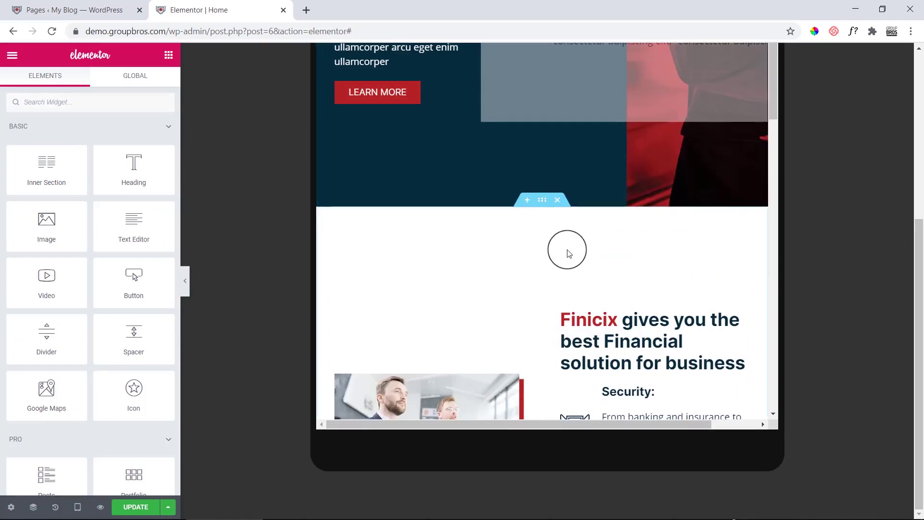
drag(557, 424, 602, 432)
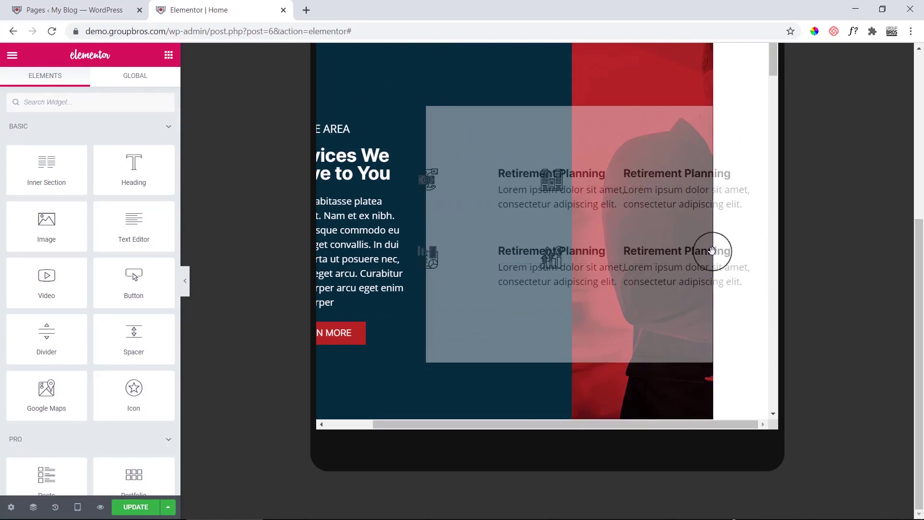
drag(679, 424, 601, 429)
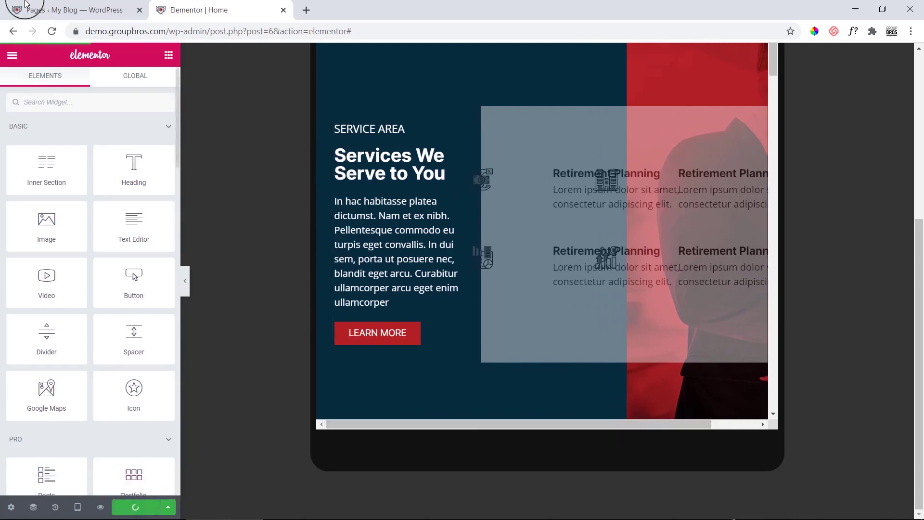
Step: Update the page and open the live site in a new browser tab
click(72, 9)
mouse_move(49, 54)
right_click(42, 75)
click(60, 82)
click(318, 10)
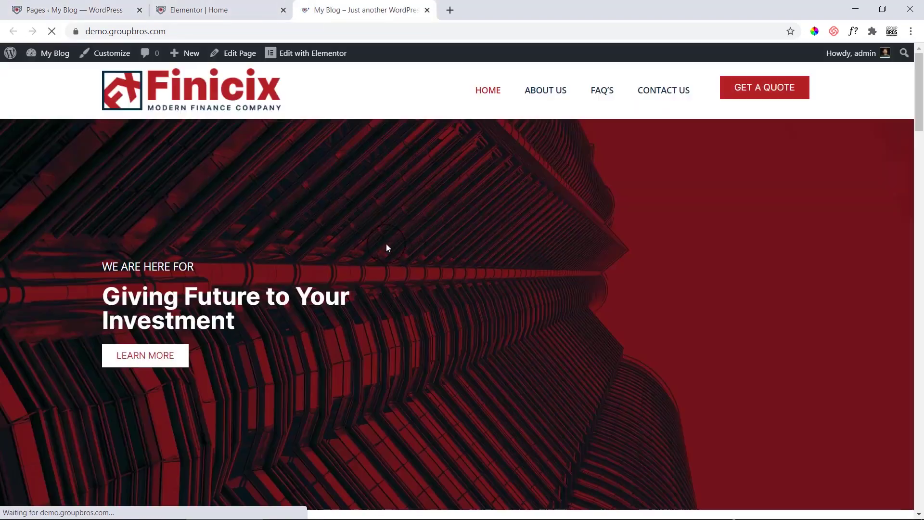
Step: Inspect the live home page with the browser's developer tools and set the emulated device to iPad Pro
scroll(404, 253, down, 15)
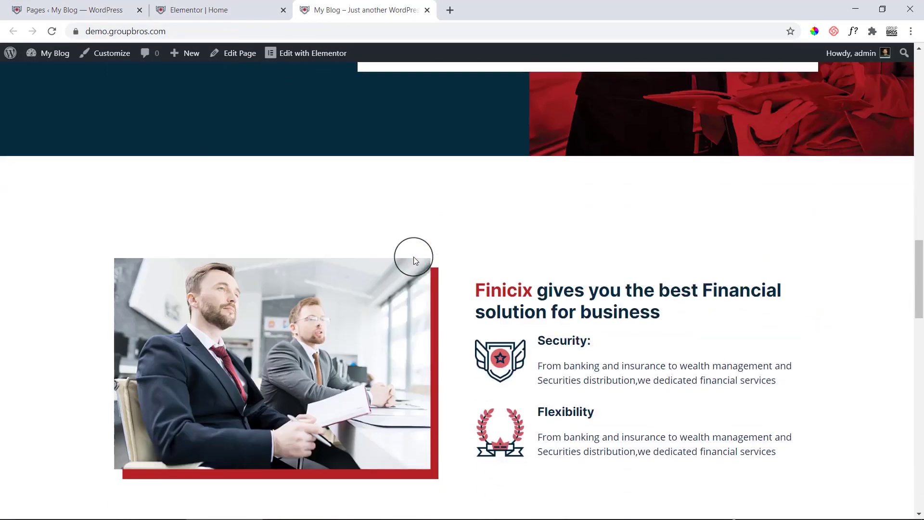
scroll(298, 189, up, 10)
right_click(298, 190)
click(325, 355)
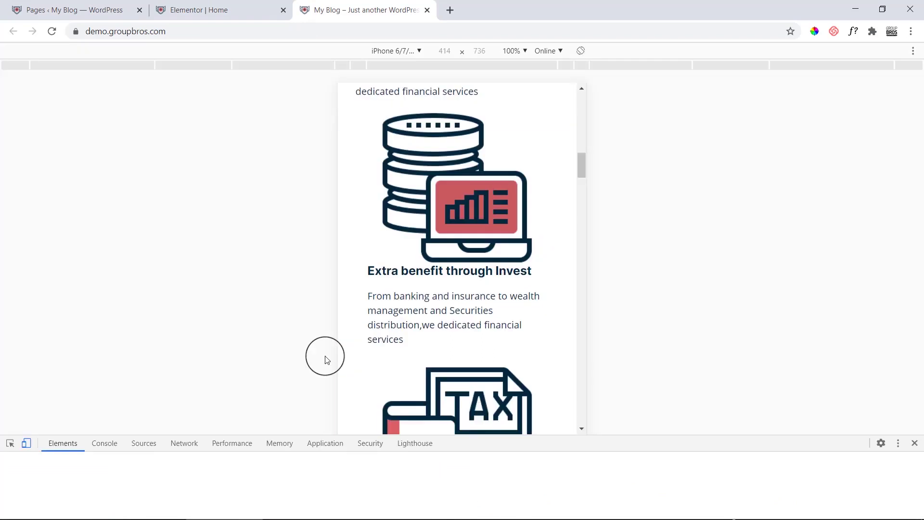
click(412, 58)
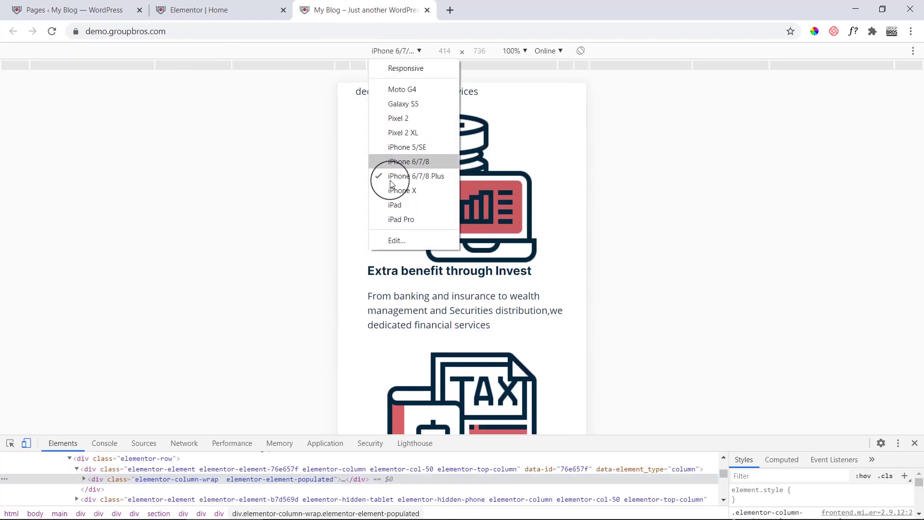
click(392, 219)
Step: Examine the live home page's sections at iPad Pro size, including the service area without its white column
scroll(455, 233, up, 3)
scroll(498, 331, up, 5)
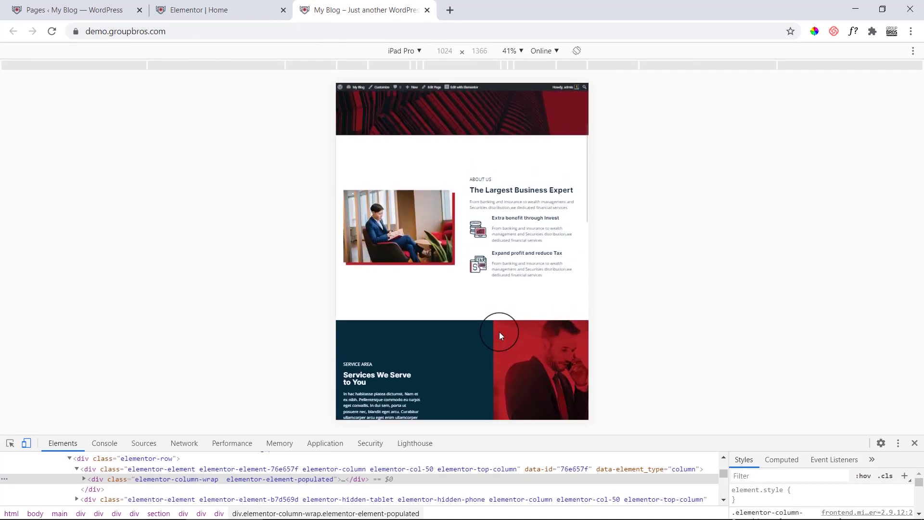
scroll(523, 330, down, 5)
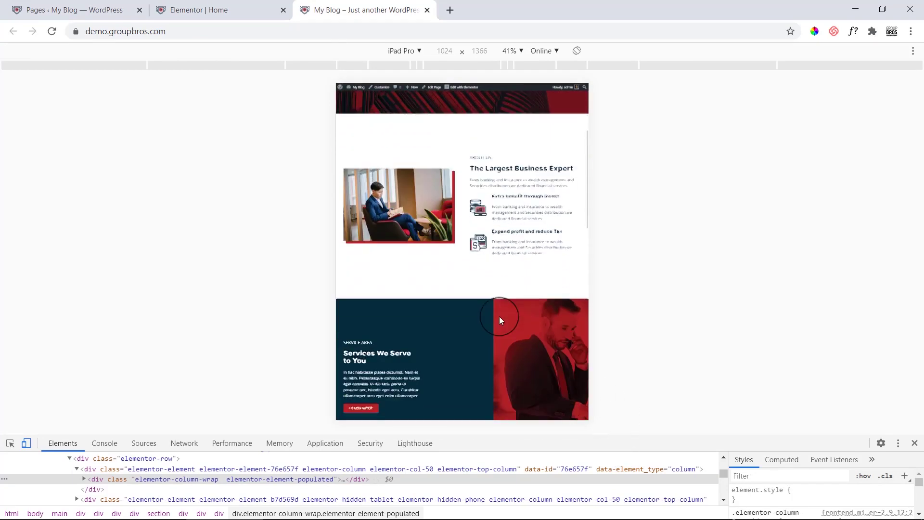
scroll(480, 319, down, 20)
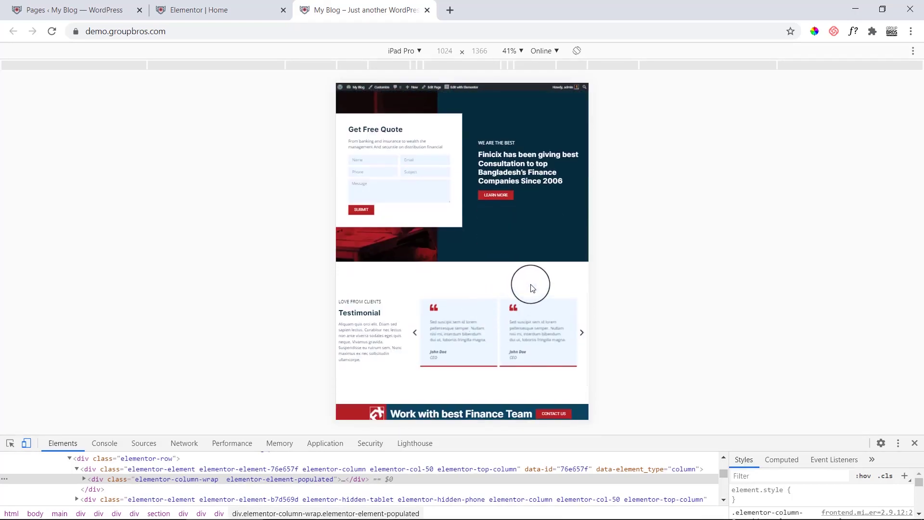
scroll(532, 284, down, 3)
scroll(532, 285, up, 14)
scroll(532, 288, up, 5)
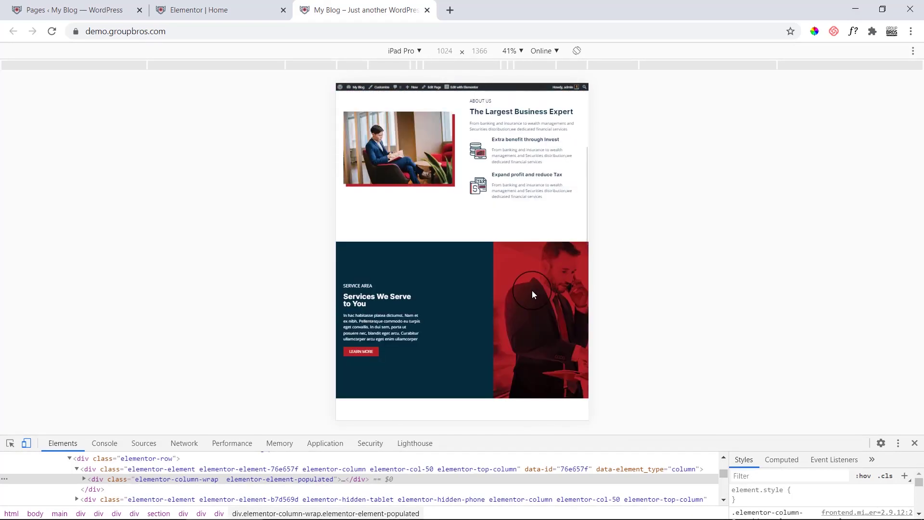
scroll(533, 290, up, 4)
scroll(532, 290, up, 3)
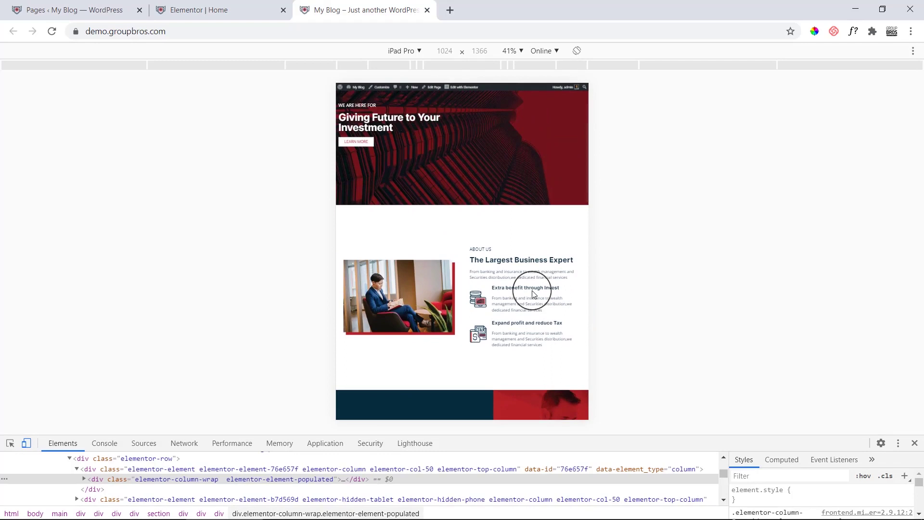
Step: Return to the Elementor editor and make the service area's white column visible again on tablet and mobile
click(239, 9)
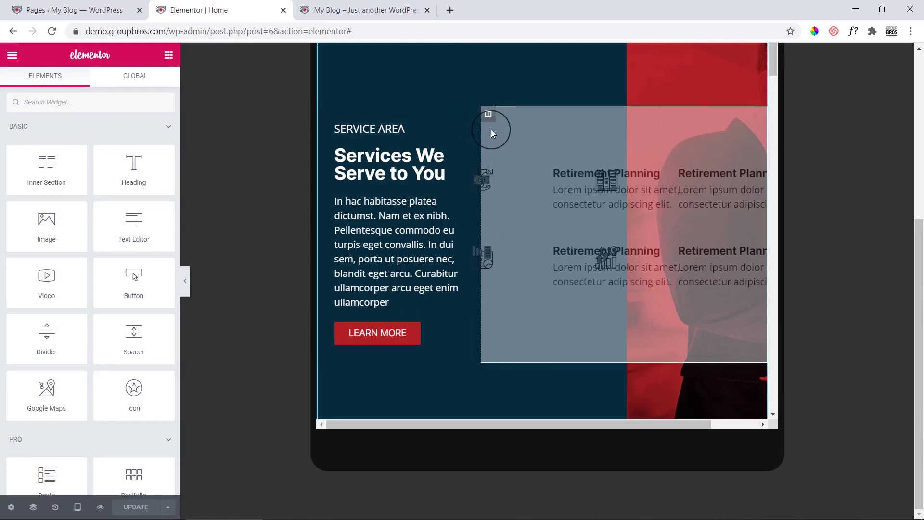
click(487, 116)
click(151, 254)
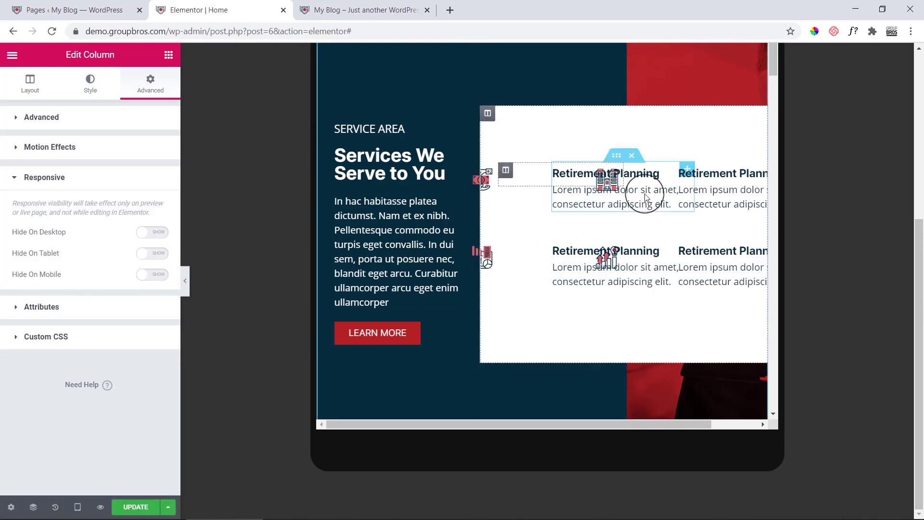
Step: Hide the upper Retirement Planning inner section of the white column on tablet and mobile
click(618, 155)
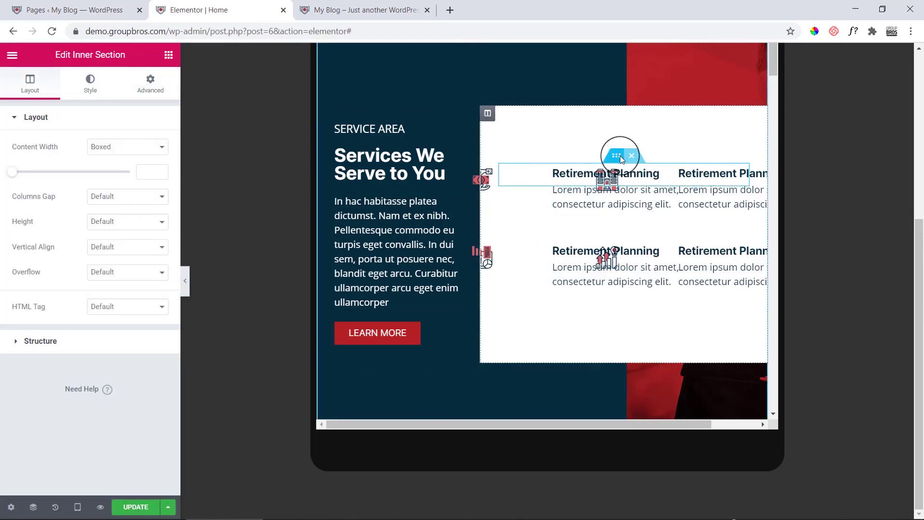
click(150, 81)
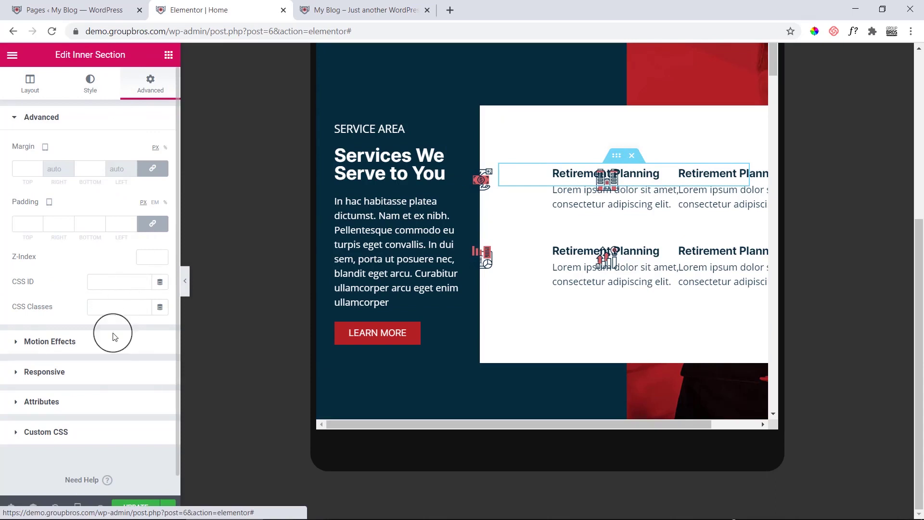
click(83, 372)
click(155, 320)
click(155, 341)
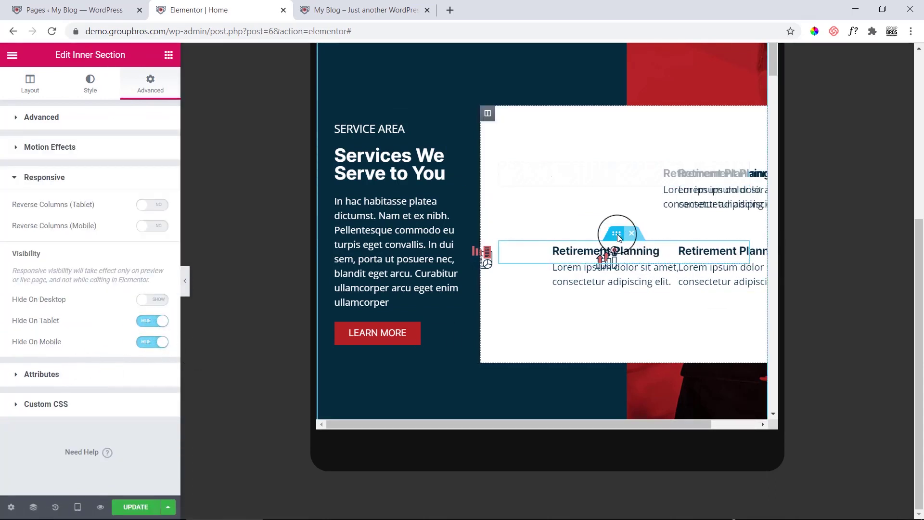
Step: Hide the lower Retirement Planning inner section on tablet and mobile, and update the page
click(617, 233)
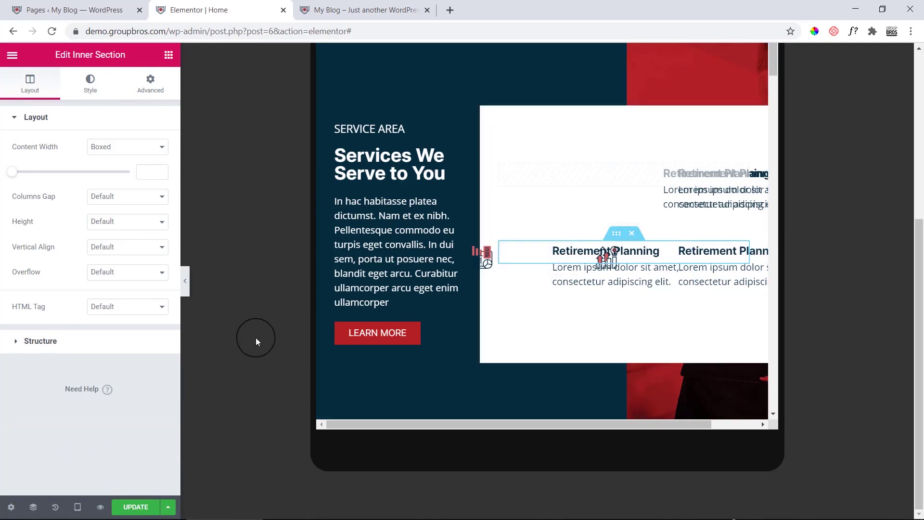
click(134, 89)
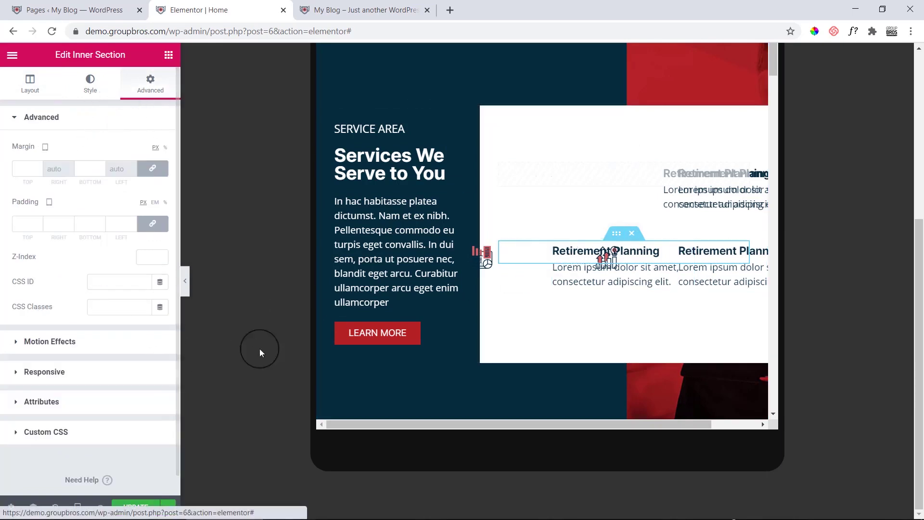
drag(480, 424, 571, 425)
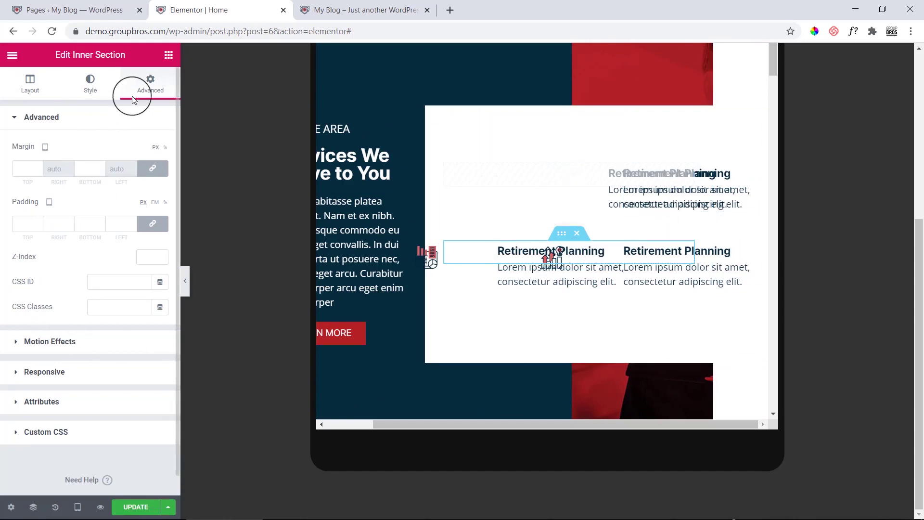
click(59, 373)
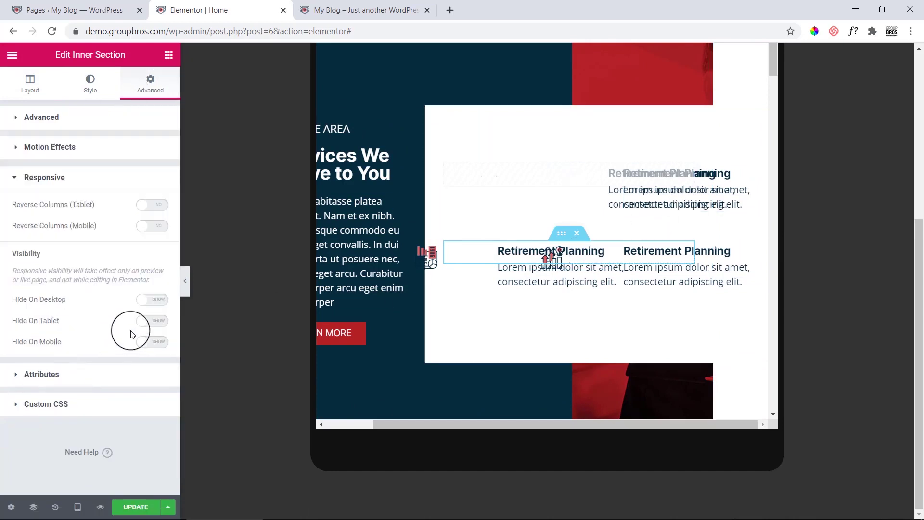
click(153, 321)
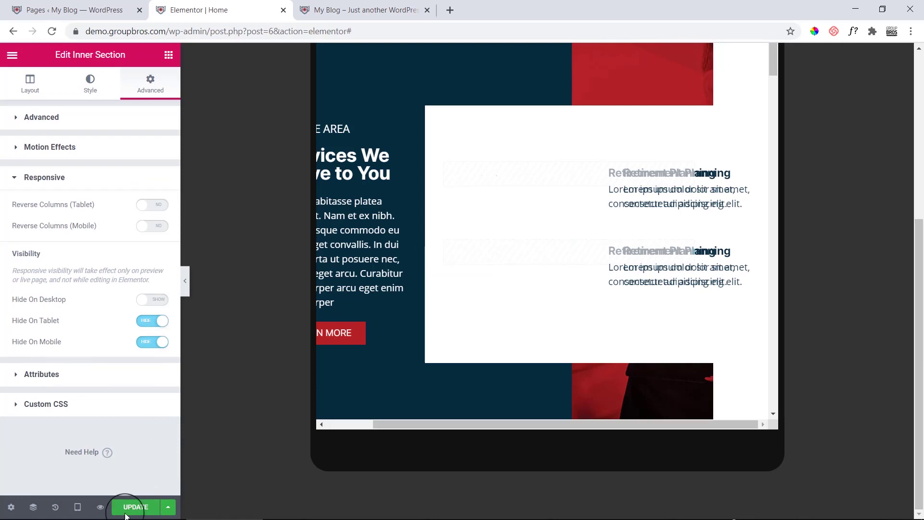
Step: Reload the live home page at iPad Pro size and check the service area's white column
click(345, 6)
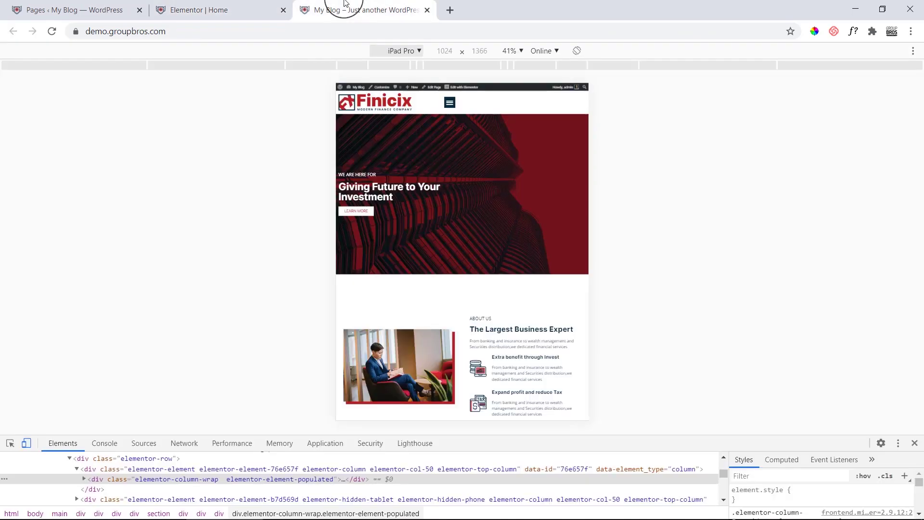
click(51, 31)
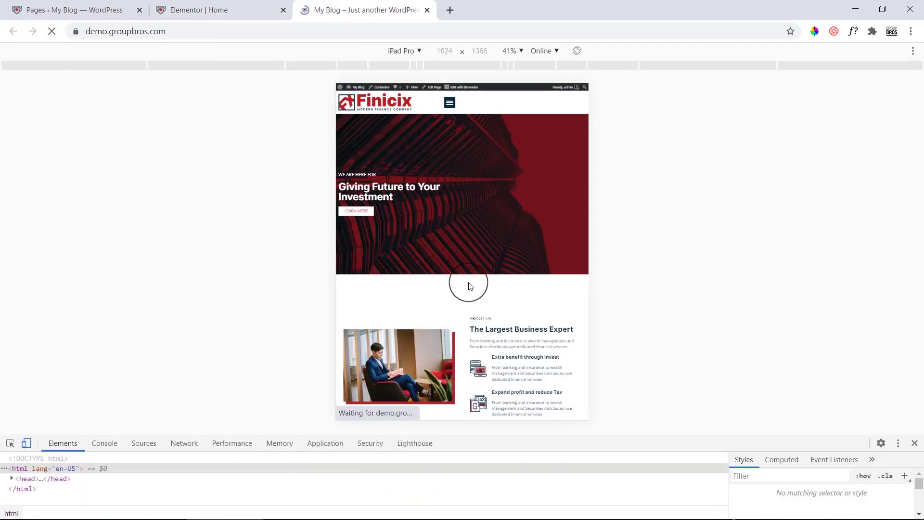
scroll(493, 287, down, 5)
scroll(493, 287, down, 9)
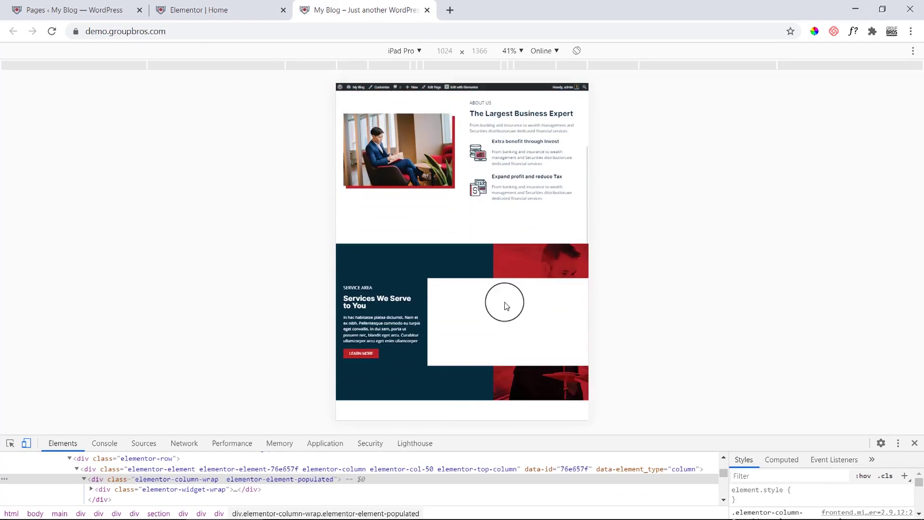
drag(554, 264, 501, 267)
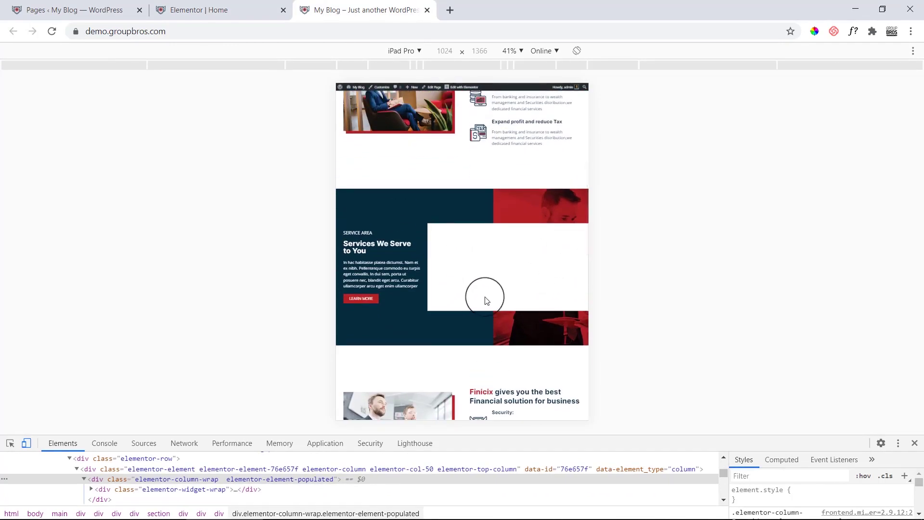
Step: Review the live page from the service area to the footer at iPad Pro size, and return to the Elementor editor
click(173, 10)
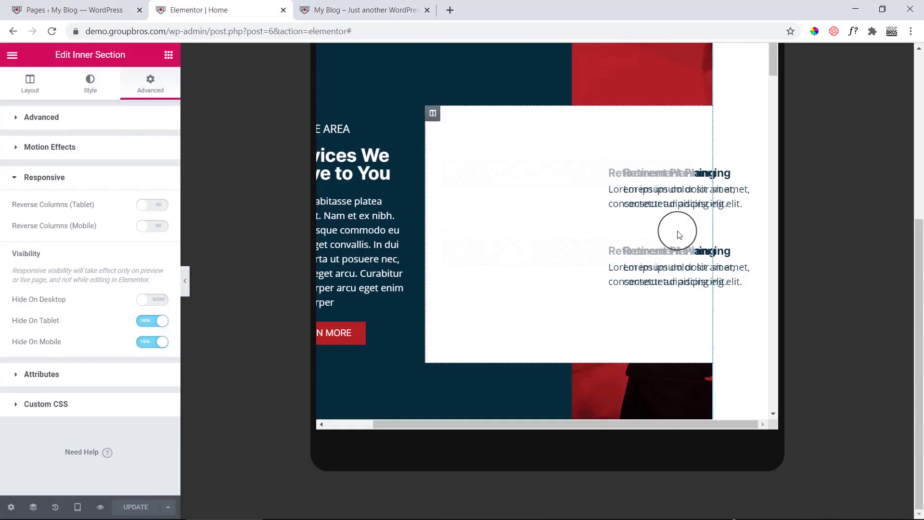
click(406, 7)
scroll(516, 350, down, 5)
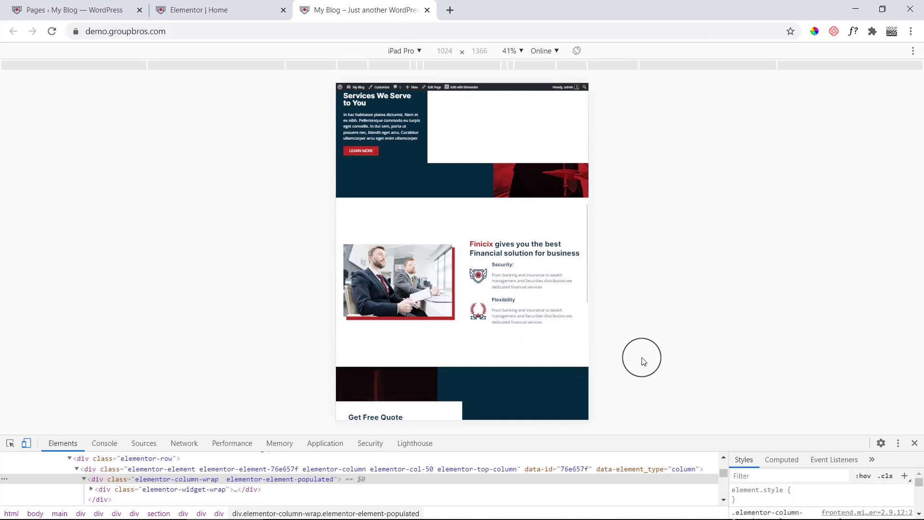
drag(653, 449, 654, 499)
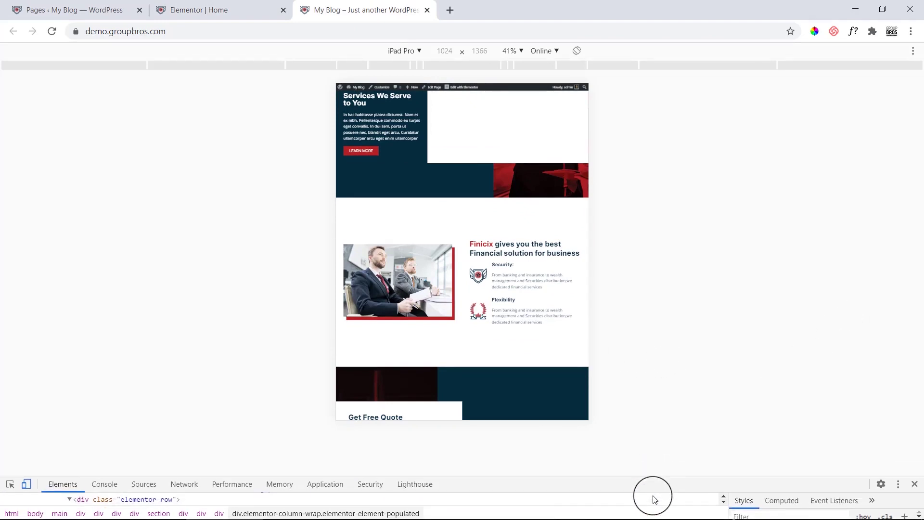
scroll(461, 364, down, 15)
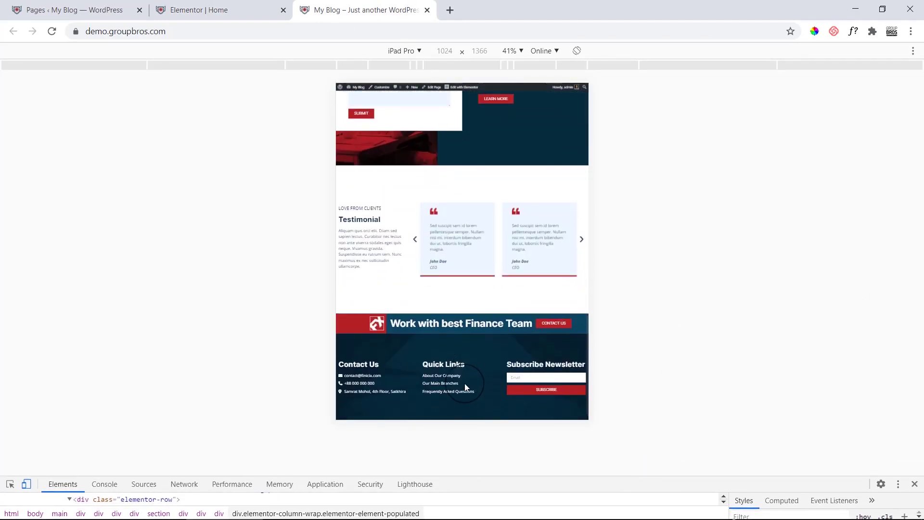
scroll(455, 404, up, 20)
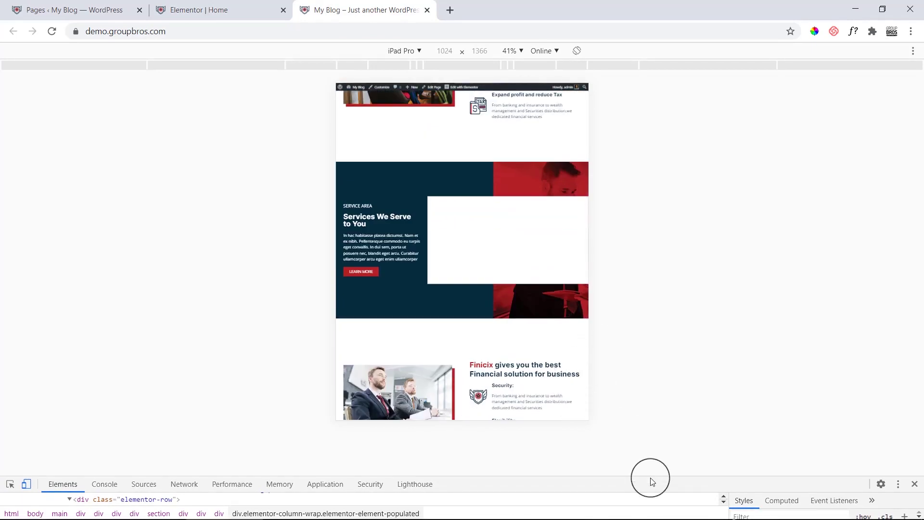
drag(648, 474, 668, 392)
click(206, 19)
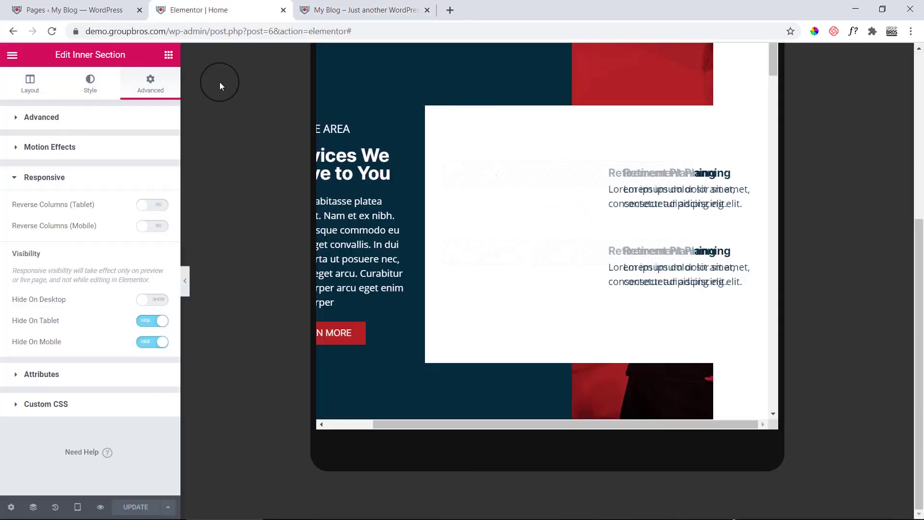
Step: On the live home page, set the device preview to Responsive, widen it to 2062 px, and check the service area's white column
click(167, 56)
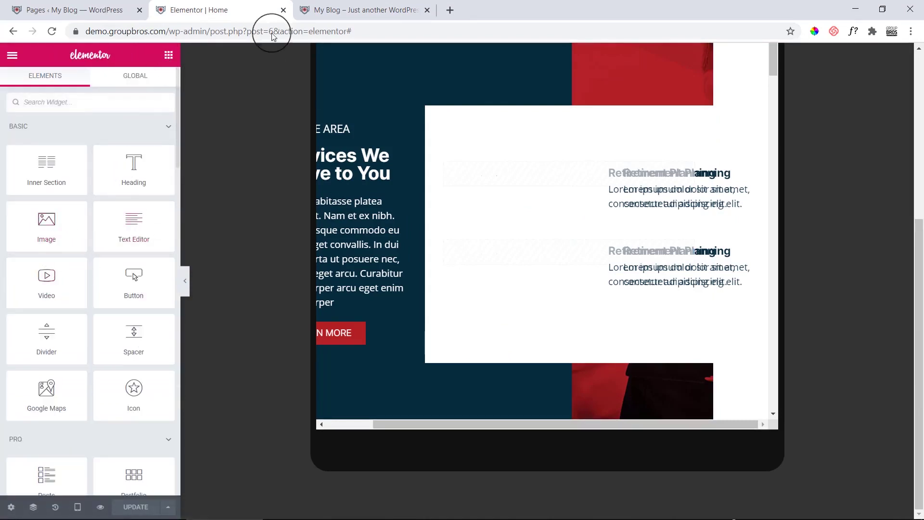
click(367, 18)
click(385, 51)
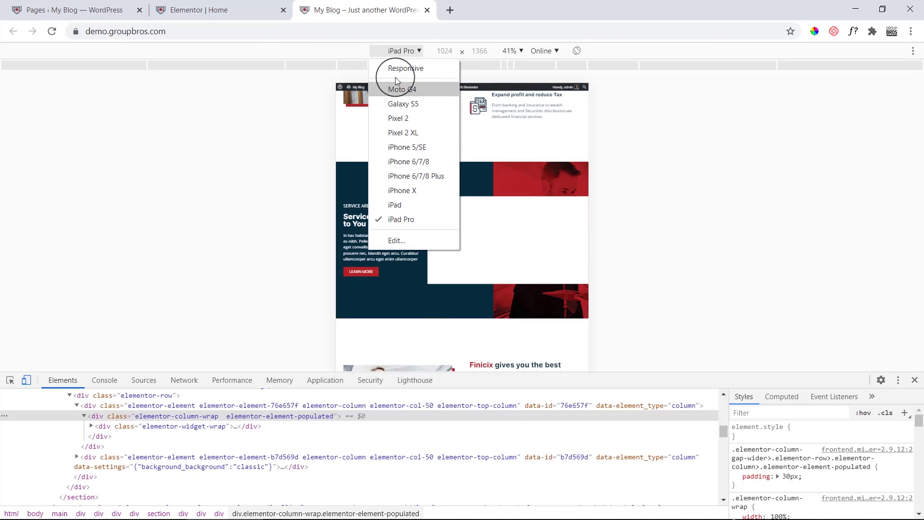
click(401, 73)
drag(504, 275, 725, 223)
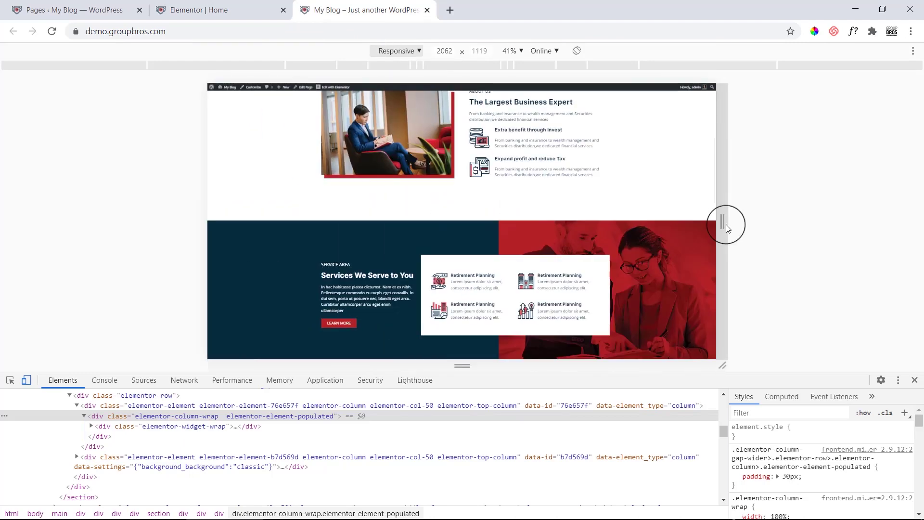
scroll(485, 216, down, 1)
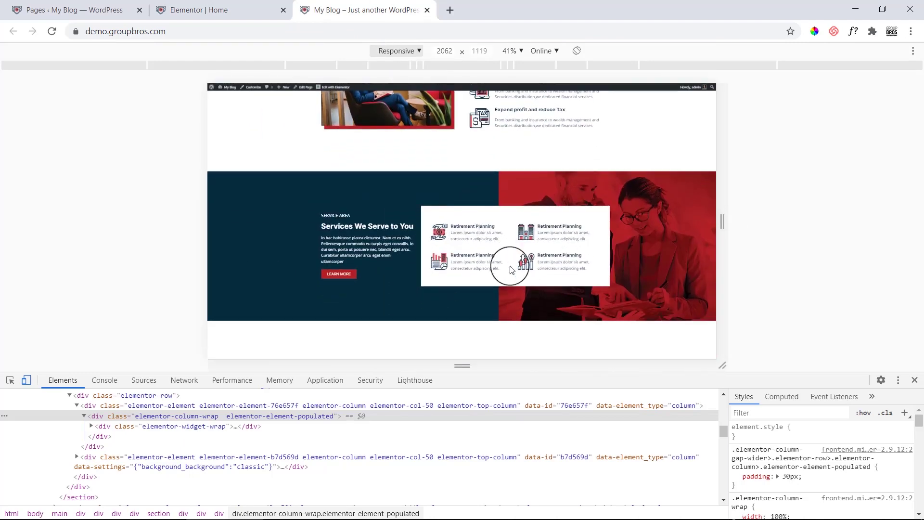
click(207, 9)
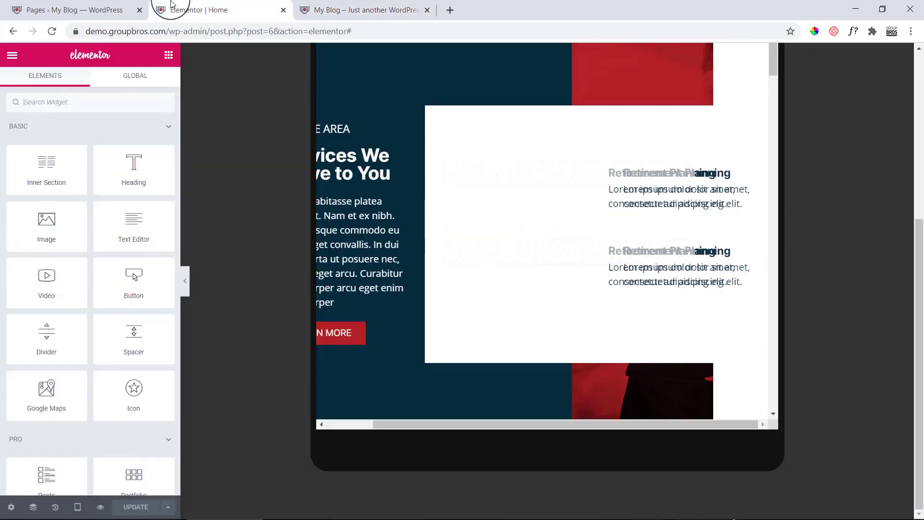
scroll(570, 188, down, 3)
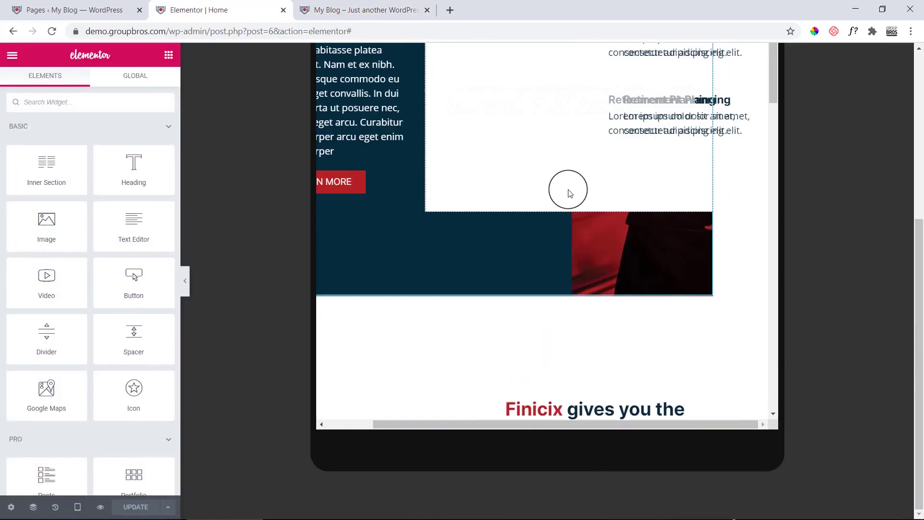
scroll(567, 193, up, 2)
scroll(567, 192, up, 5)
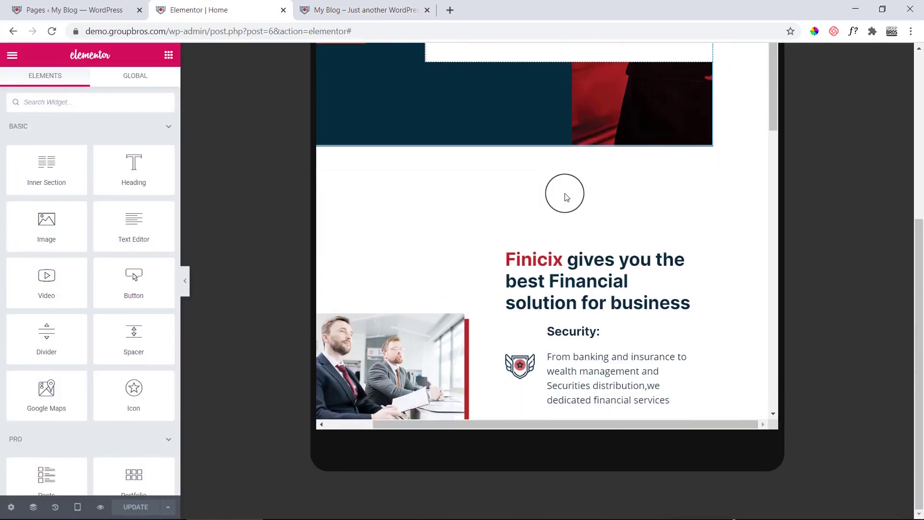
scroll(564, 195, down, 3)
Step: Go to the header of the live home page and open the WordPress admin in a new tab
click(330, 10)
scroll(513, 316, up, 4)
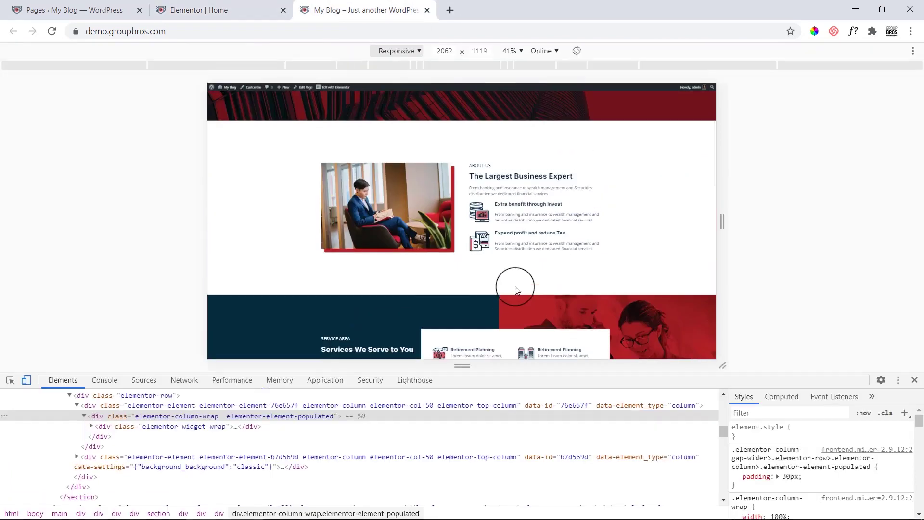
right_click(497, 103)
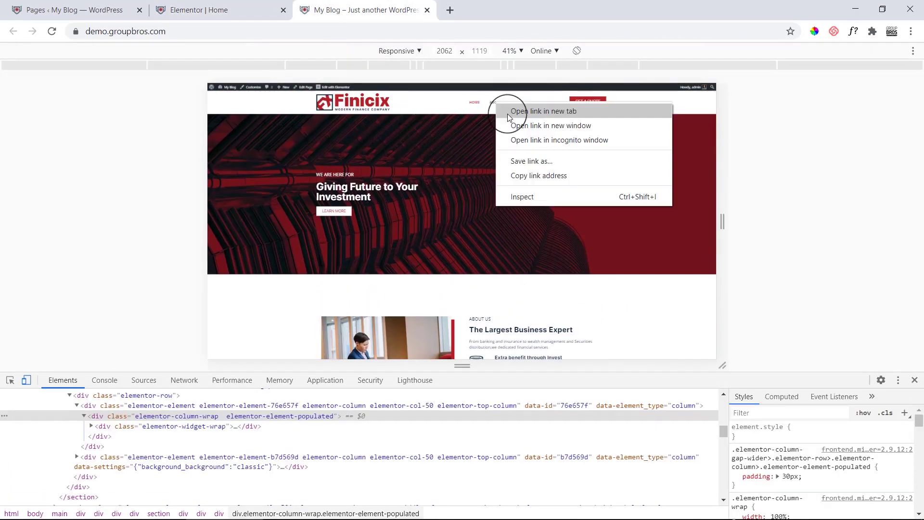
click(509, 115)
key(ctrl+Tab)
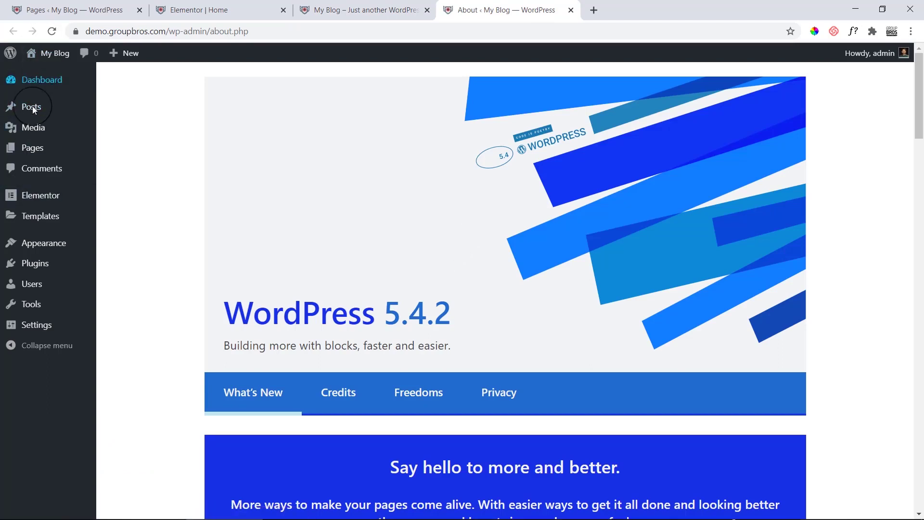
Step: From the WordPress Pages list, view the published About Us page in a new tab and examine its three-column Excellence Record section
mouse_move(46, 154)
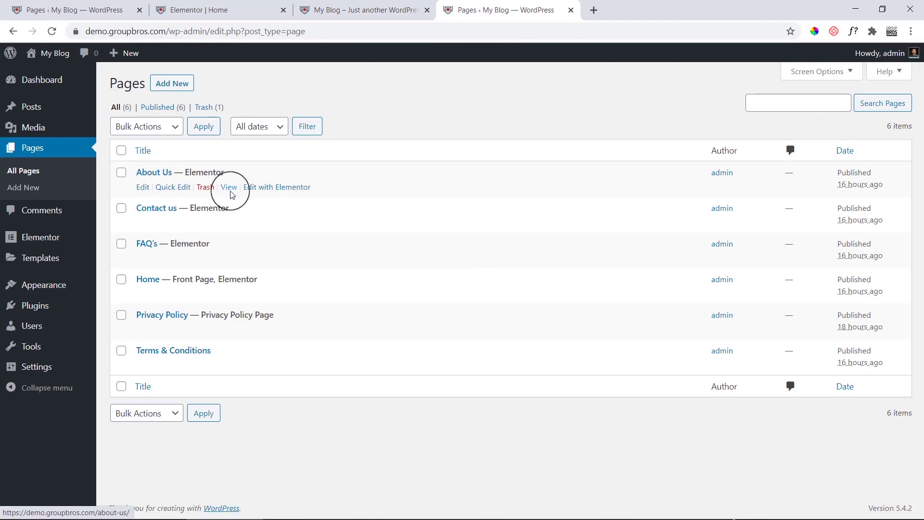
right_click(233, 189)
click(251, 198)
click(614, 4)
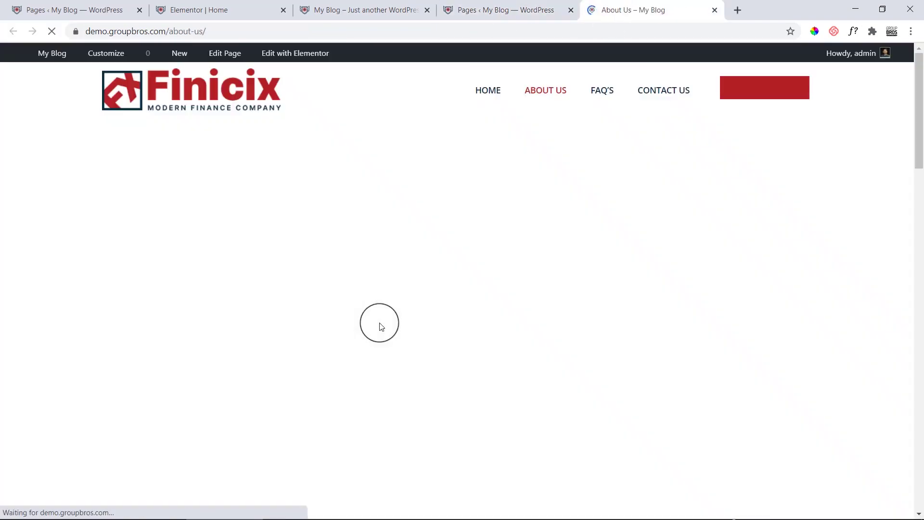
scroll(477, 350, down, 14)
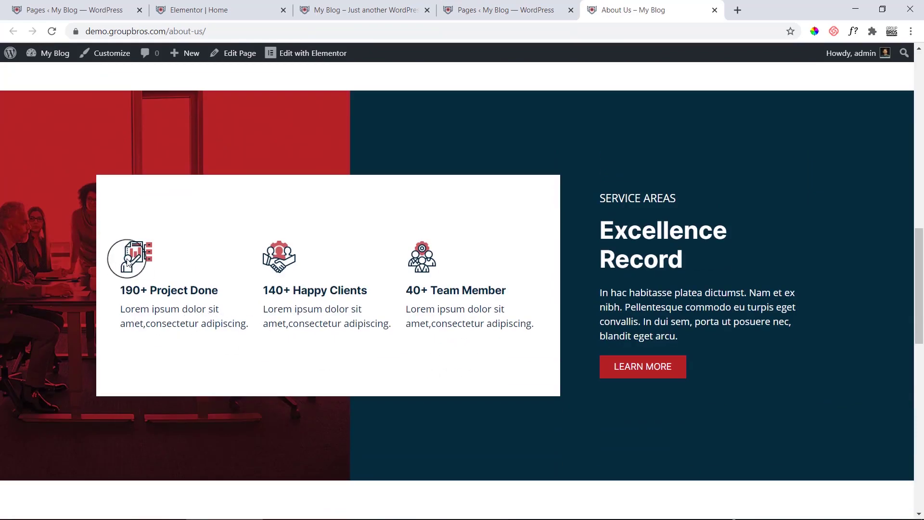
drag(127, 258, 350, 280)
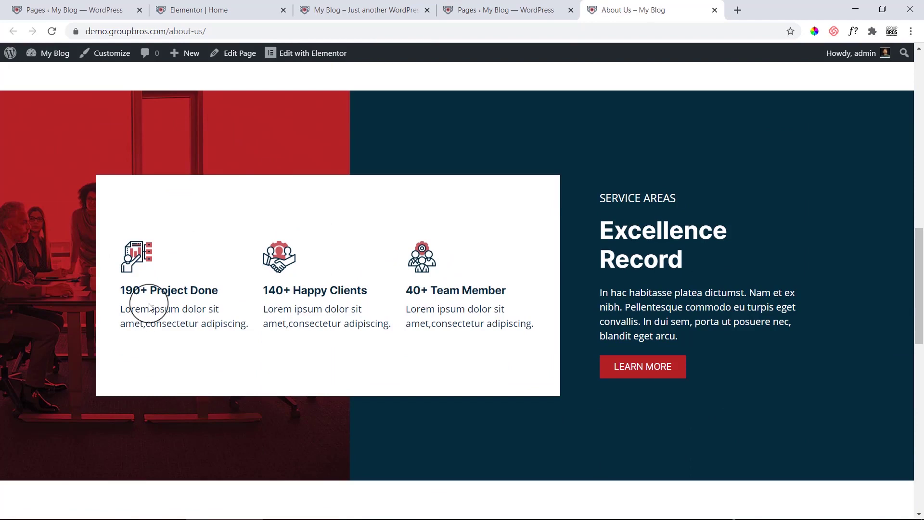
Step: Open the About Us page in Elementor and save its Excellence Record section to the library as "test"
click(303, 55)
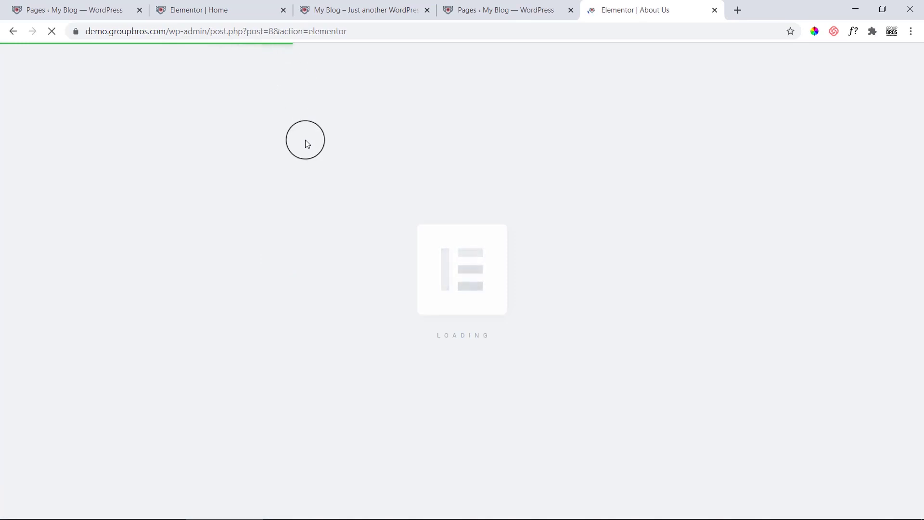
scroll(493, 354, down, 12)
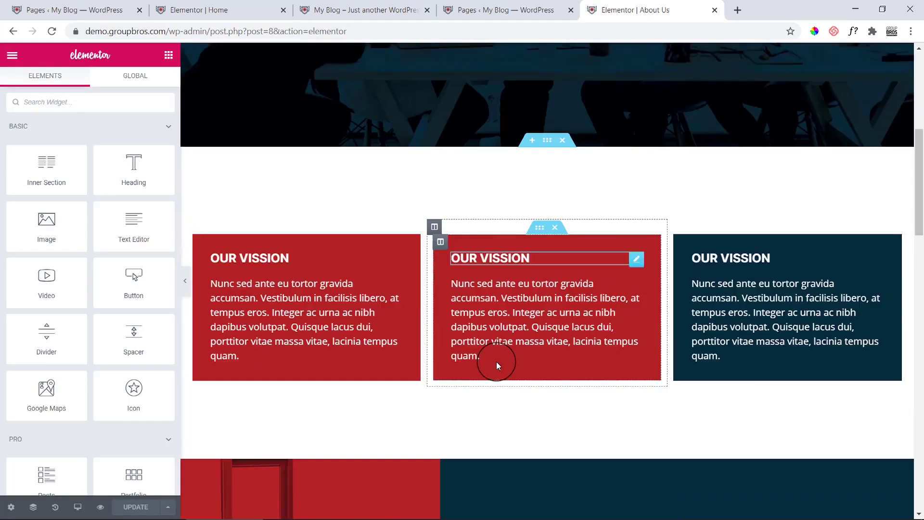
scroll(494, 366, down, 4)
scroll(330, 209, up, 1)
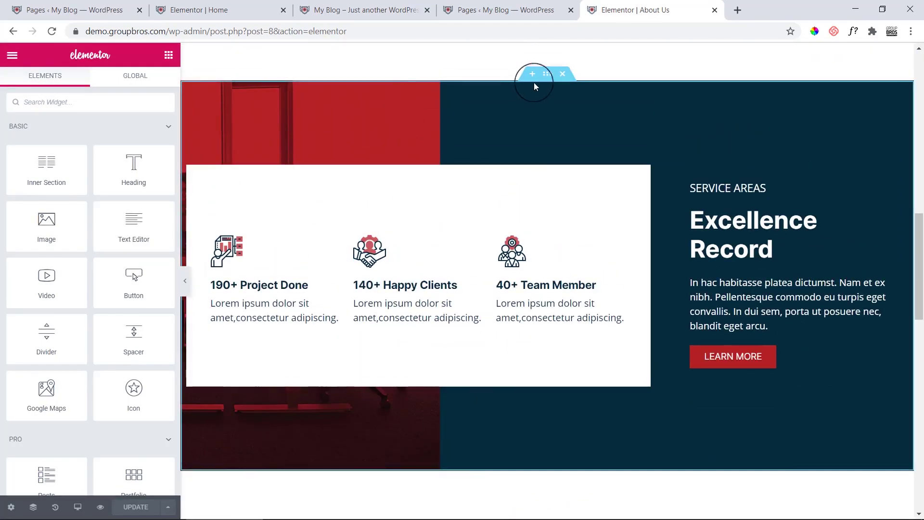
right_click(549, 75)
click(600, 200)
click(393, 294)
text(tg)
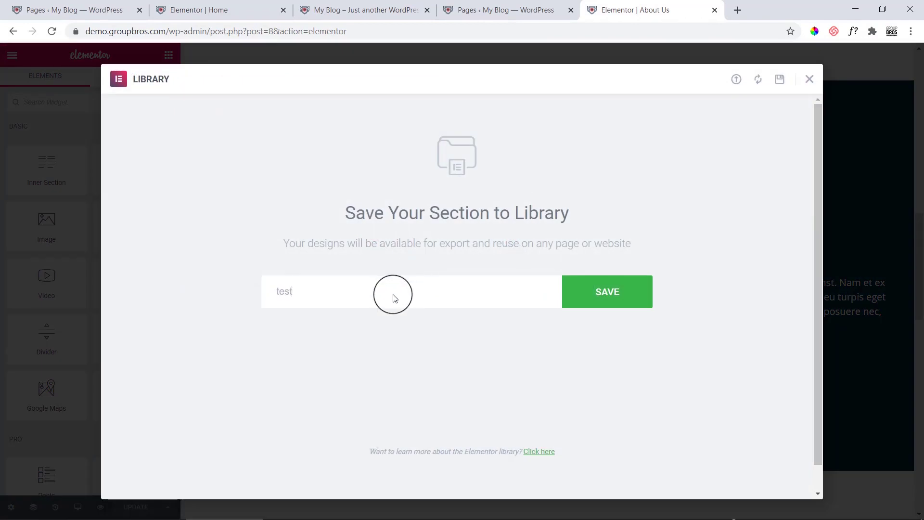
click(637, 293)
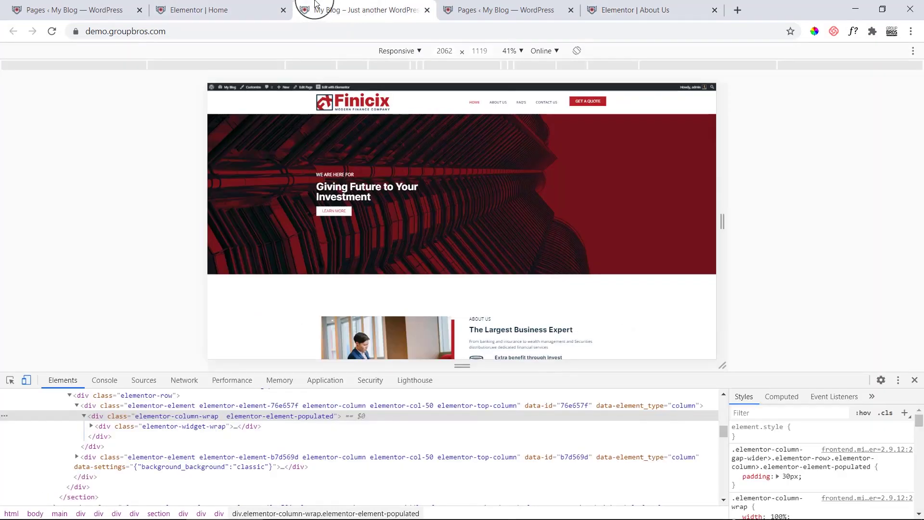
Step: In the home page editor, insert the saved "test" template above the service area, importing its document settings
click(264, 10)
scroll(568, 279, down, 5)
scroll(608, 293, down, 5)
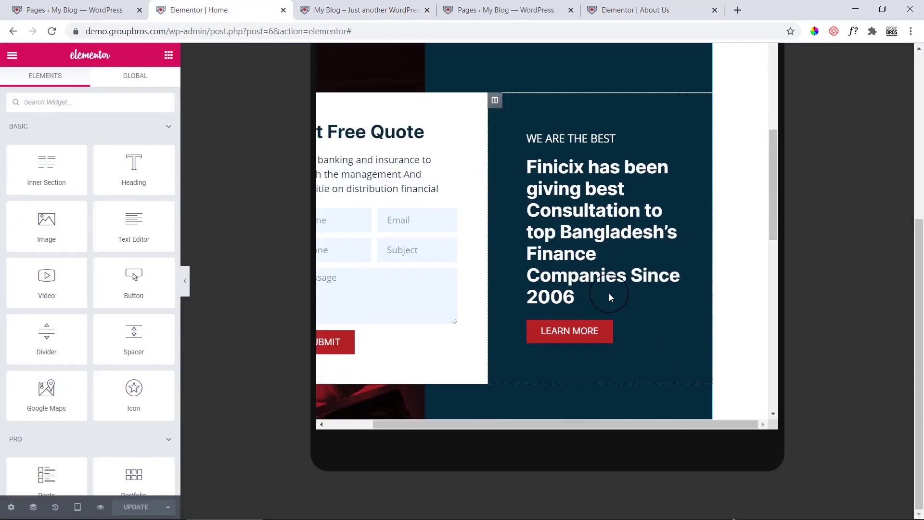
scroll(609, 295, up, 18)
scroll(606, 296, up, 4)
scroll(606, 296, down, 6)
scroll(610, 295, up, 2)
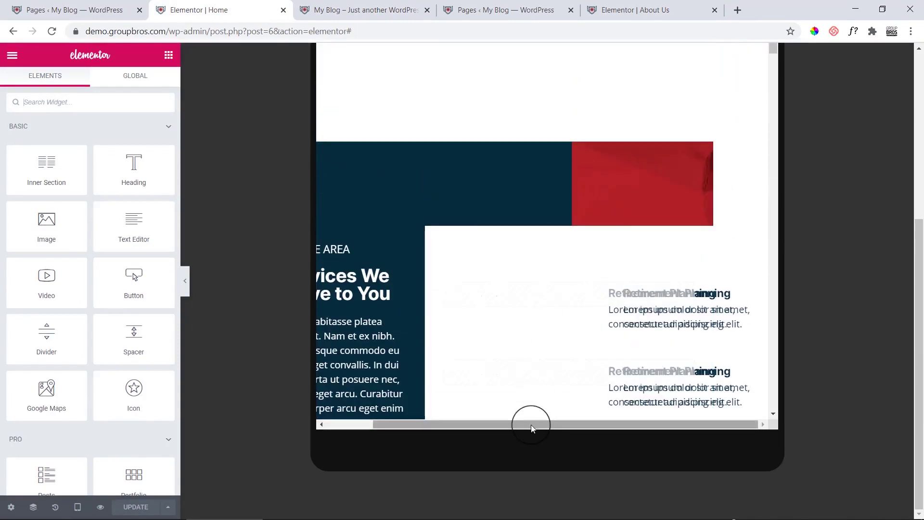
drag(530, 425, 486, 224)
scroll(517, 145, up, 1)
click(557, 194)
click(516, 84)
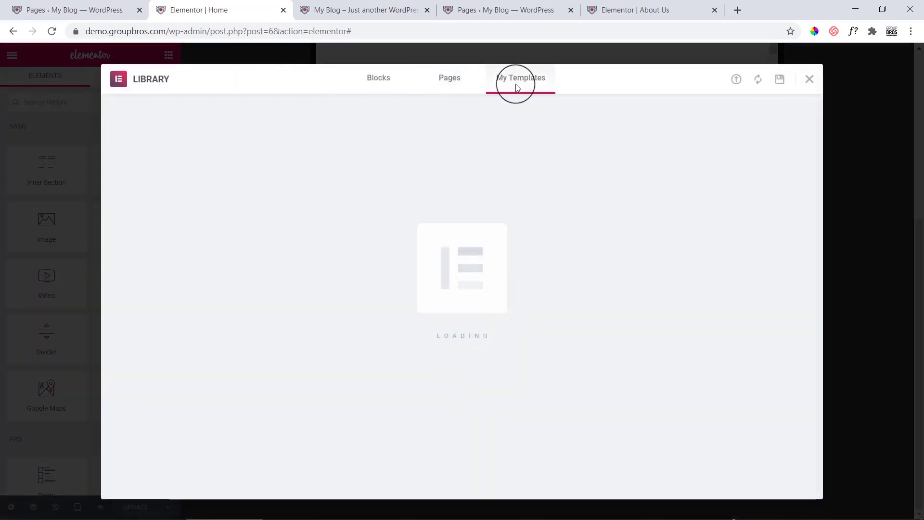
click(703, 330)
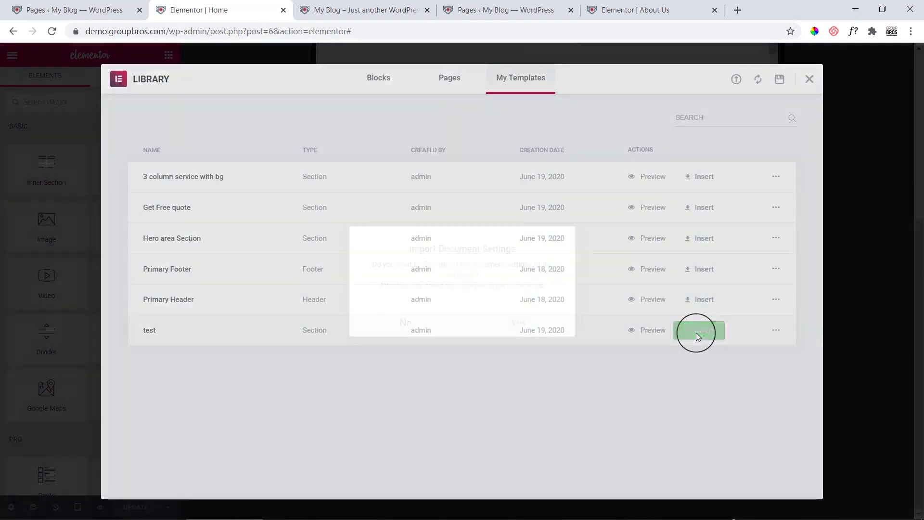
click(536, 331)
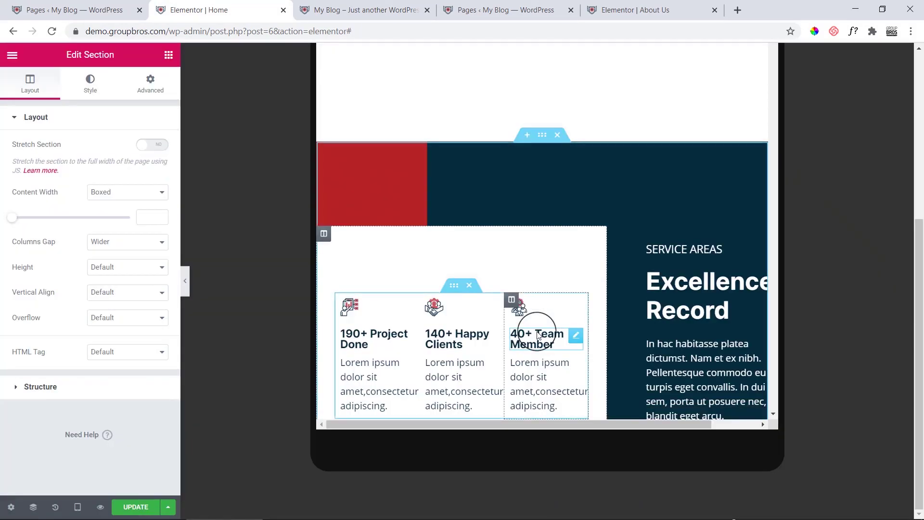
Step: Move the three-column inner section from the inserted template into the white column of the service area, between the Retirement Planning inner sections
scroll(525, 330, down, 5)
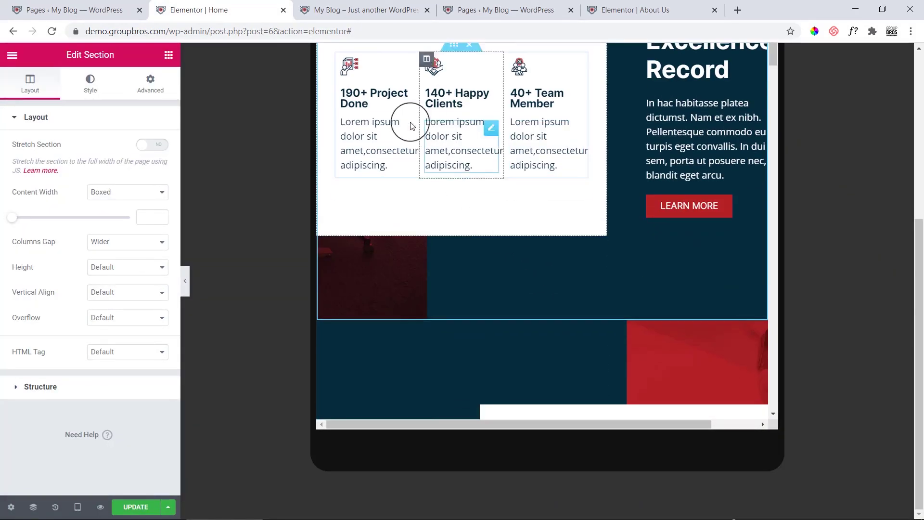
drag(446, 51, 638, 331)
scroll(598, 244, down, 3)
scroll(619, 313, down, 3)
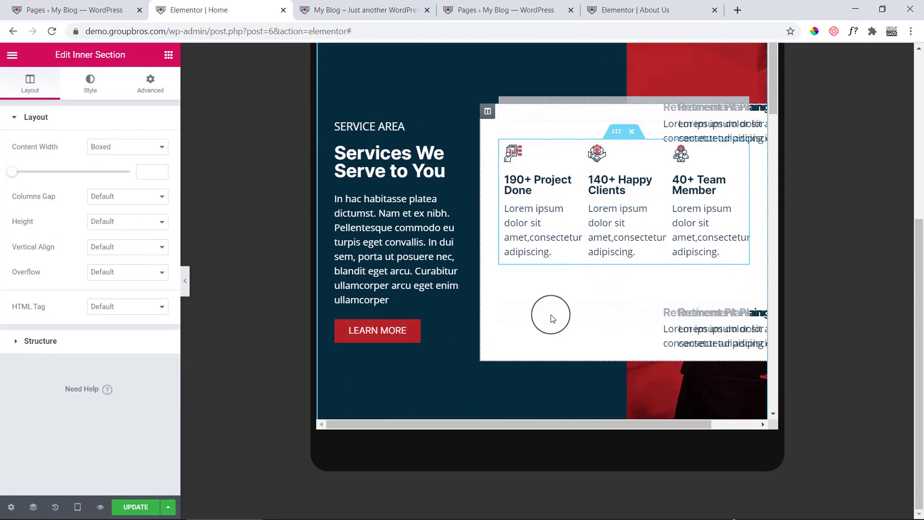
Step: Delete the leftover Excellence Record section above the service area and update the page
scroll(530, 236, up, 10)
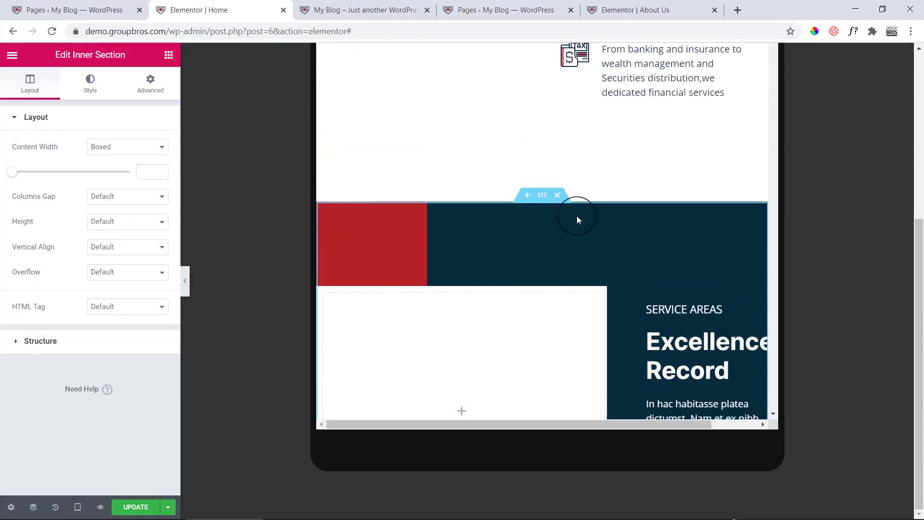
click(557, 195)
scroll(664, 258, down, 5)
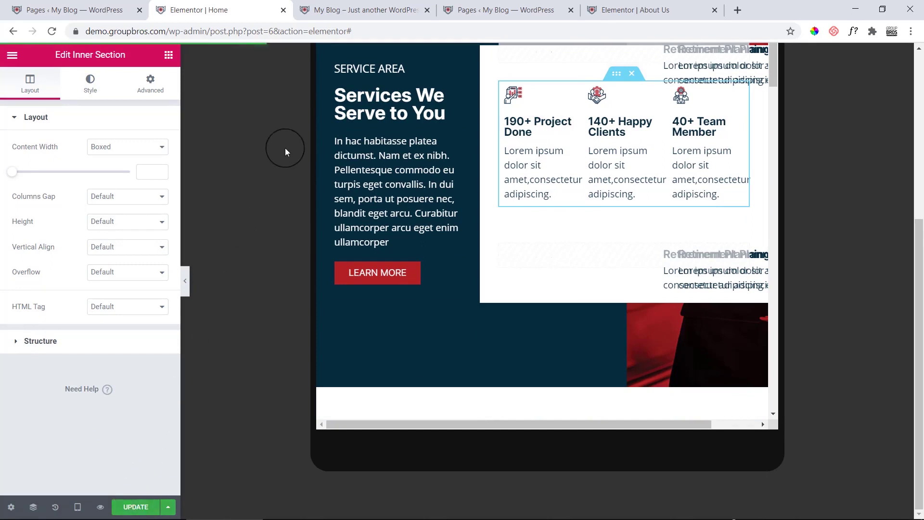
Step: Reload the live home page and check the service area's white column at preview widths of 999 px and 1872 px
click(399, 5)
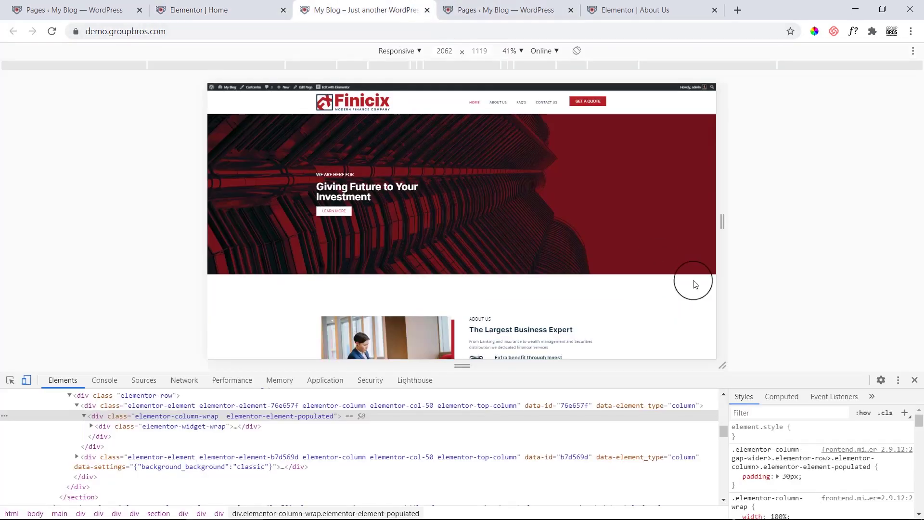
drag(723, 230, 688, 250)
drag(653, 256, 592, 266)
scroll(547, 278, down, 5)
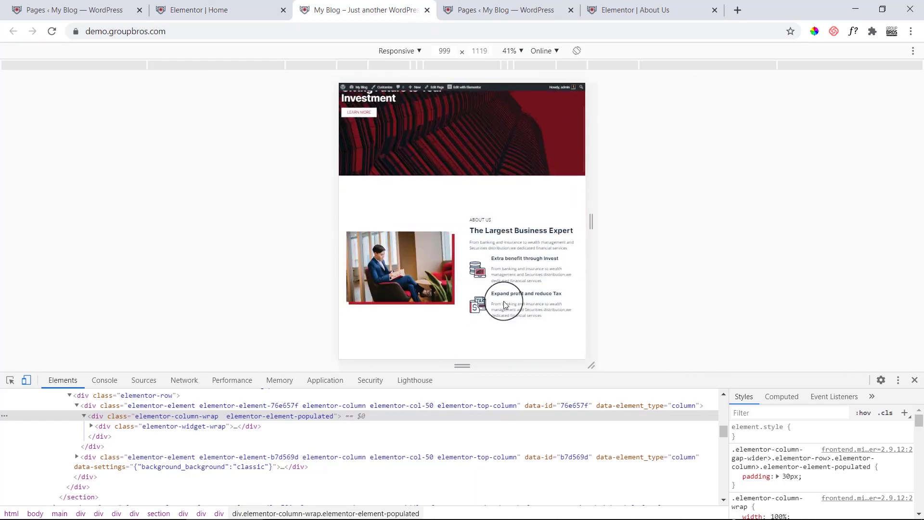
click(57, 38)
drag(664, 382, 675, 493)
scroll(466, 314, down, 5)
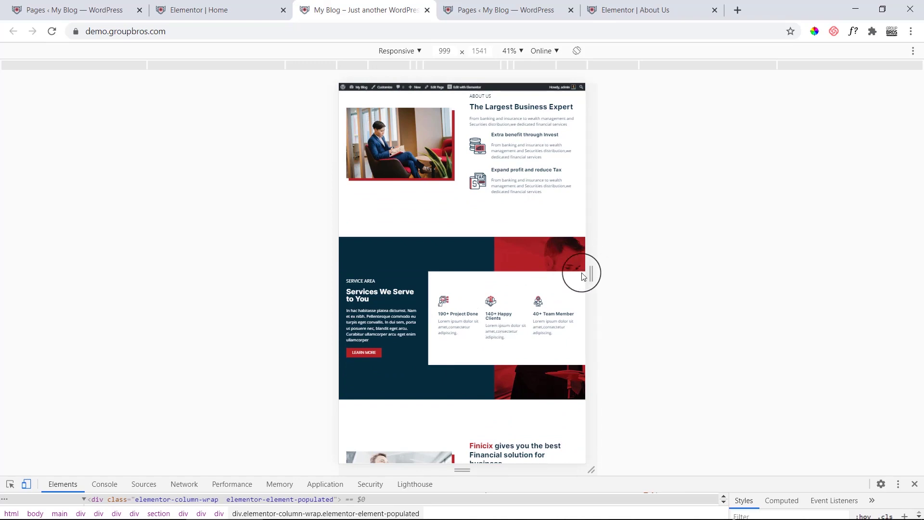
drag(588, 275, 696, 289)
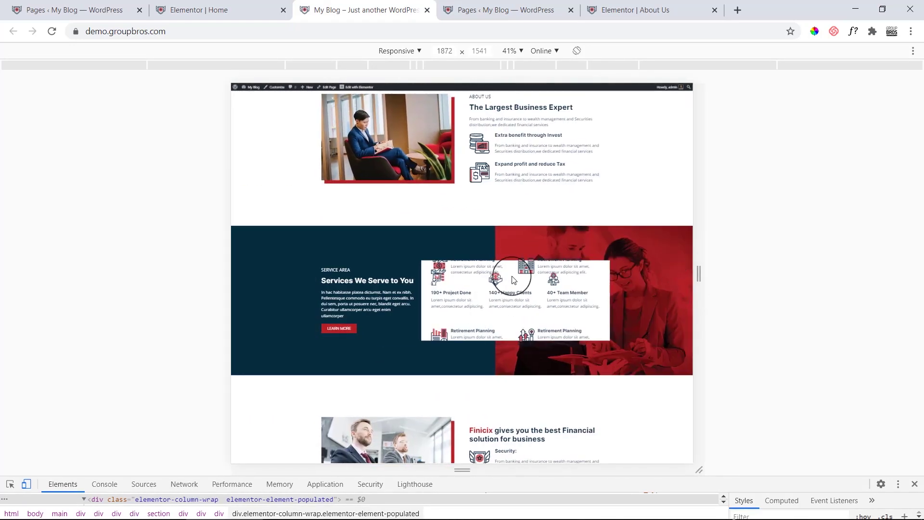
Step: In the home page editor, hide the service area's three-column inner section on desktop and update the page
click(250, 4)
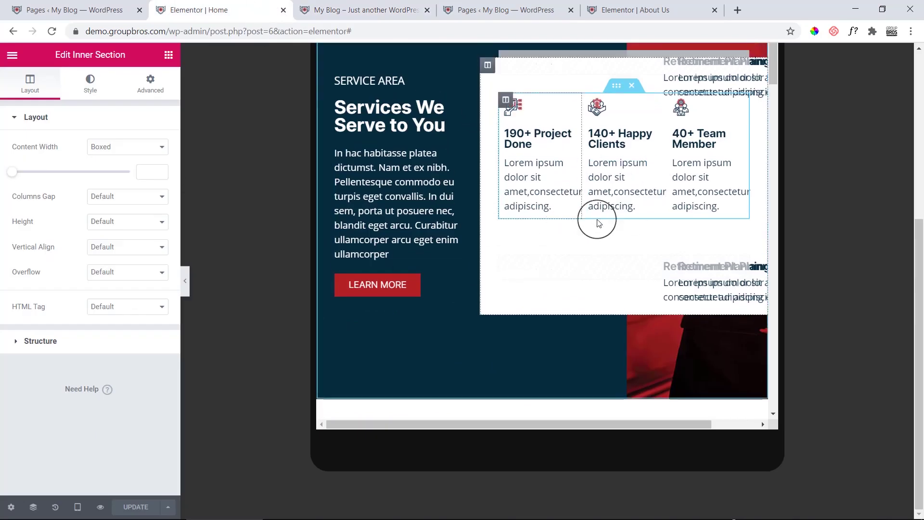
click(151, 82)
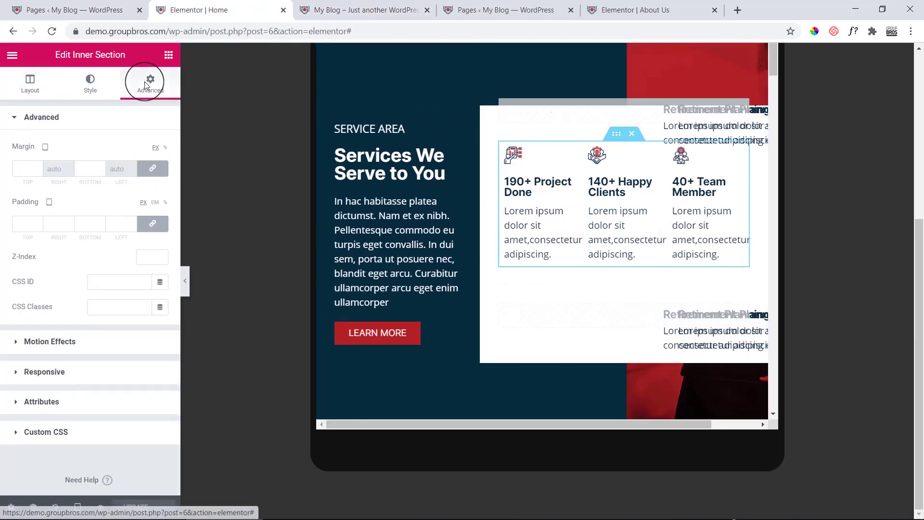
click(50, 378)
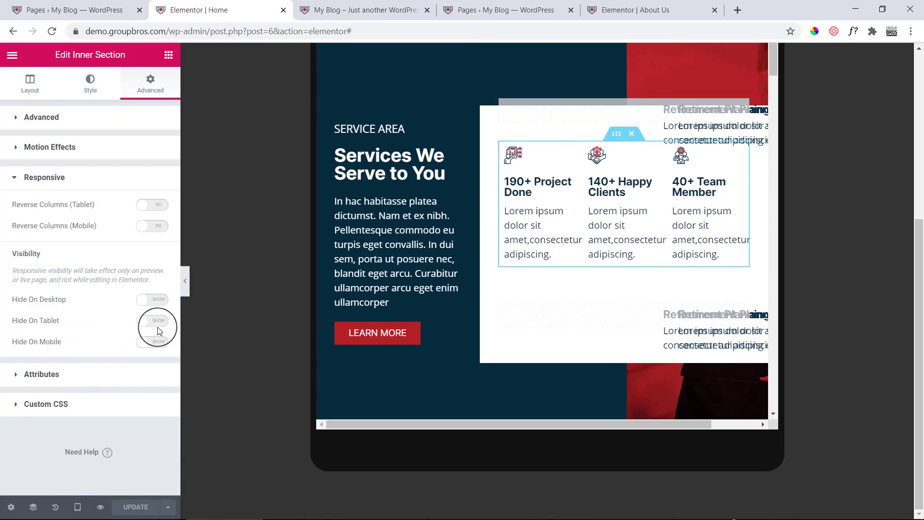
click(157, 305)
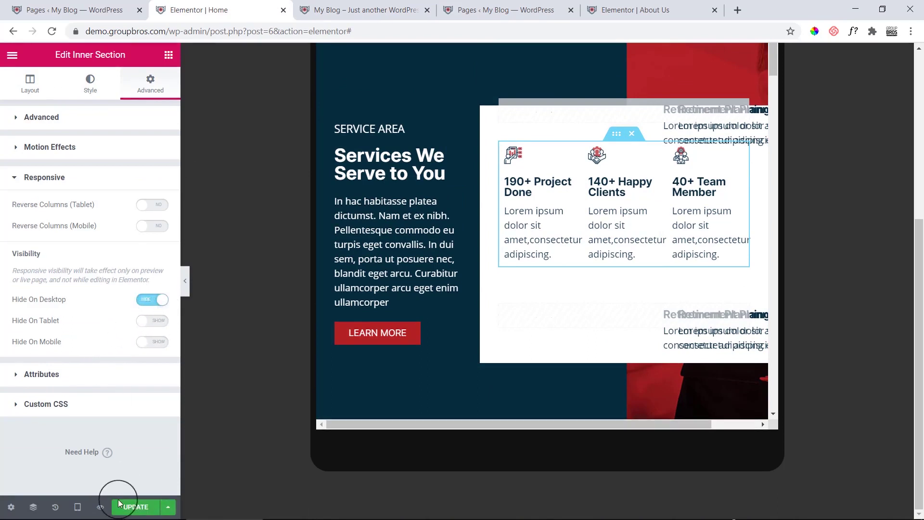
Step: Reload the live home page and check the service area's white column at the 1872 px preview width
click(505, 11)
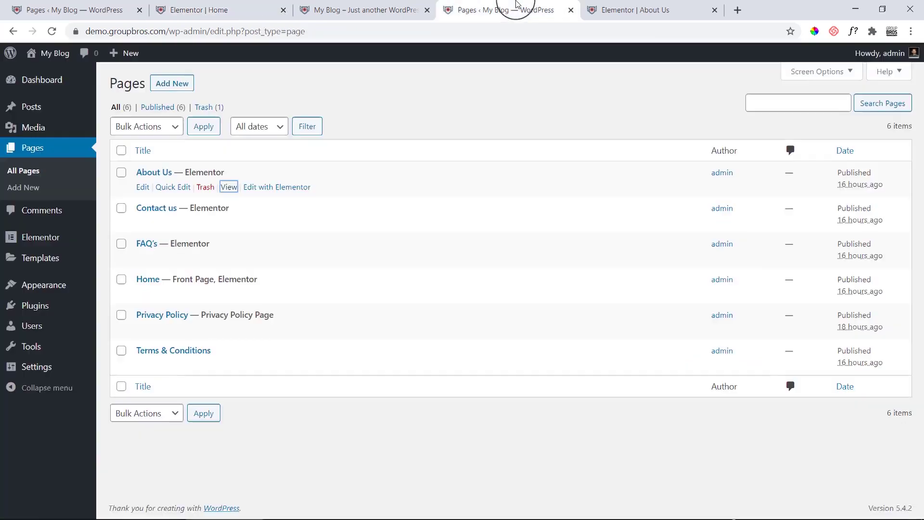
click(601, 10)
click(454, 7)
click(366, 9)
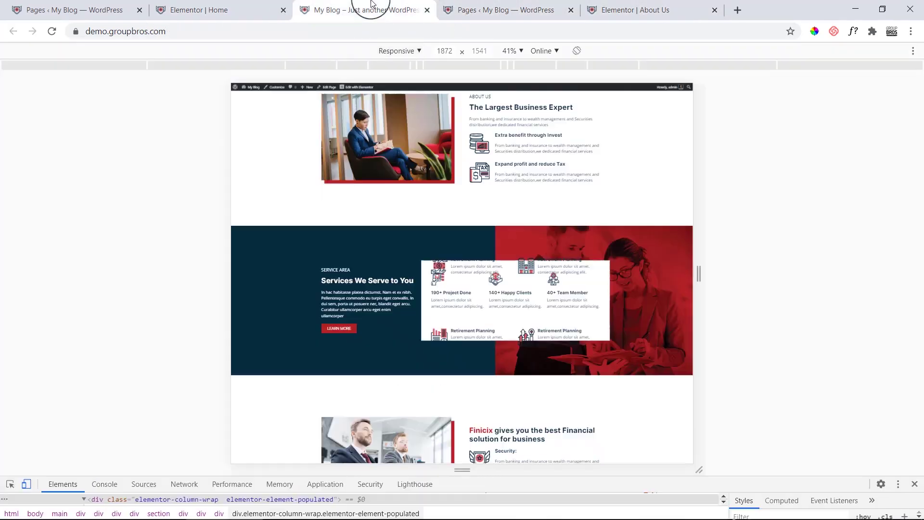
click(51, 34)
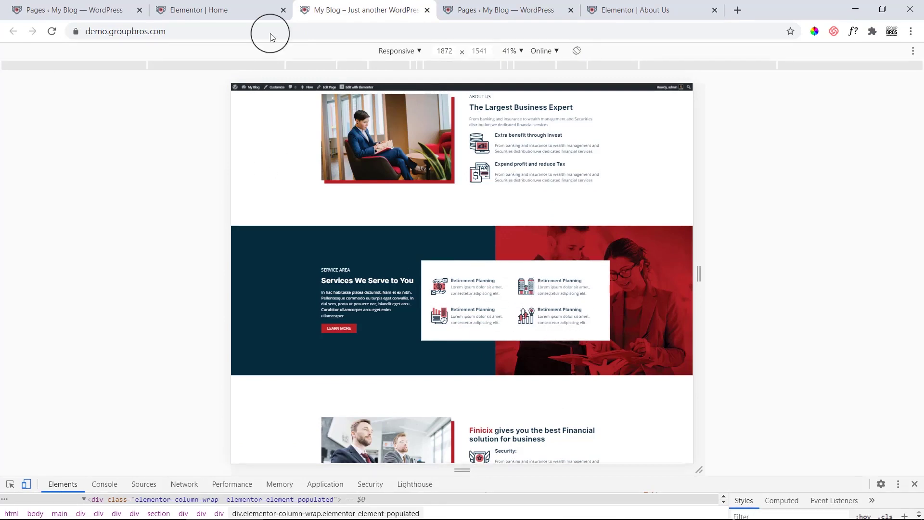
Step: In the home page editor, duplicate the service area's three-column inner section
click(248, 5)
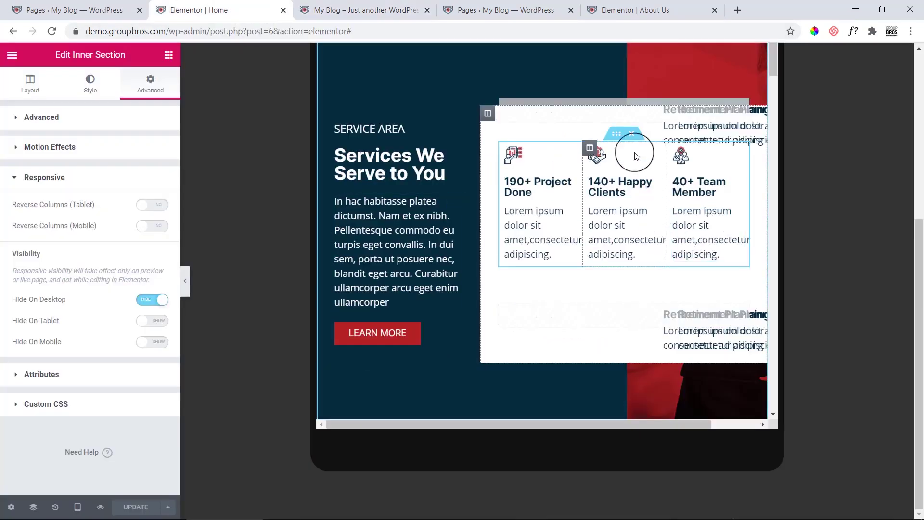
right_click(618, 137)
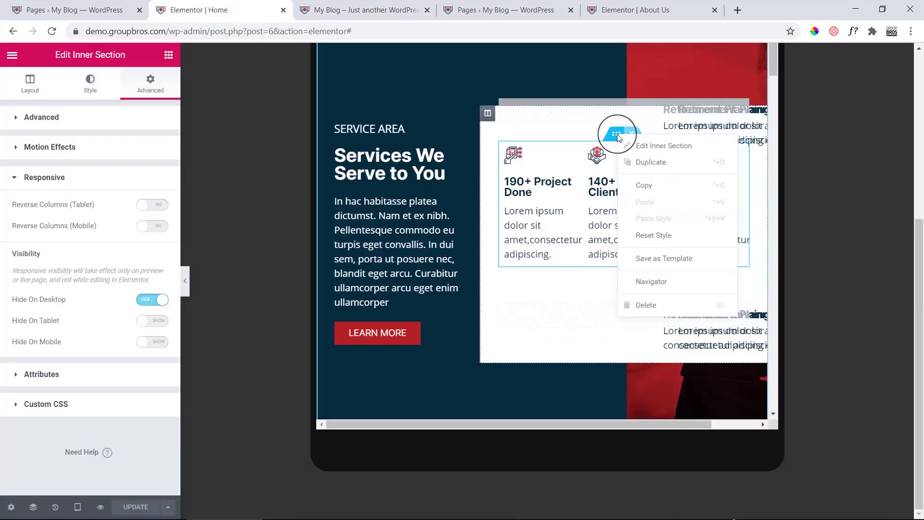
click(637, 162)
Step: Delete the 40+ Team Member column from both copies of the inner section and update the page
right_click(675, 139)
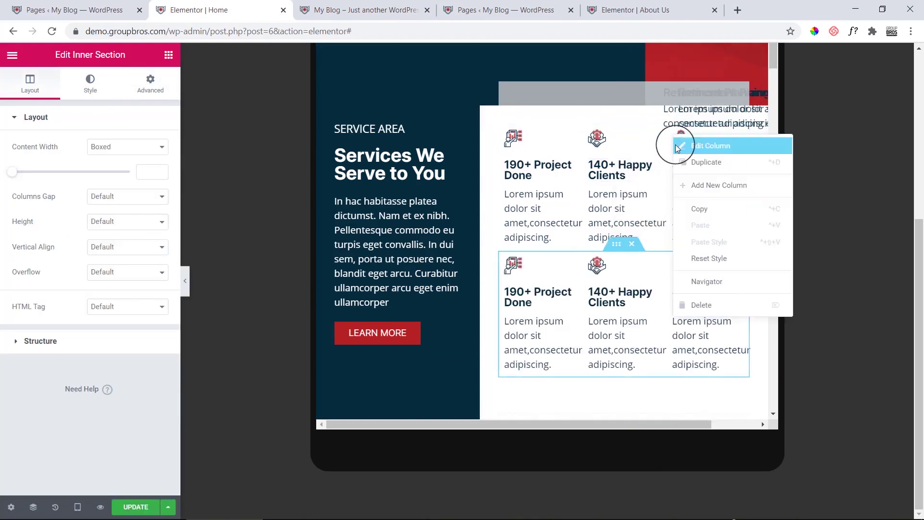
click(707, 303)
right_click(675, 245)
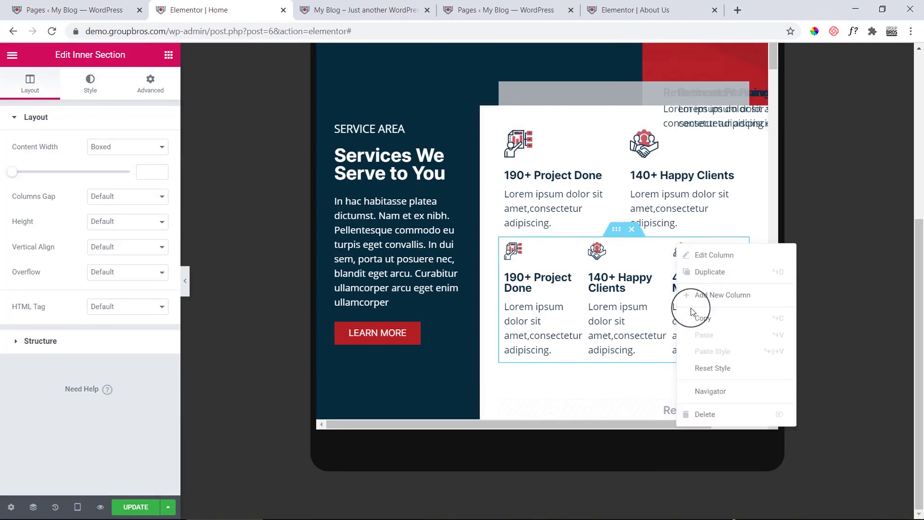
click(695, 413)
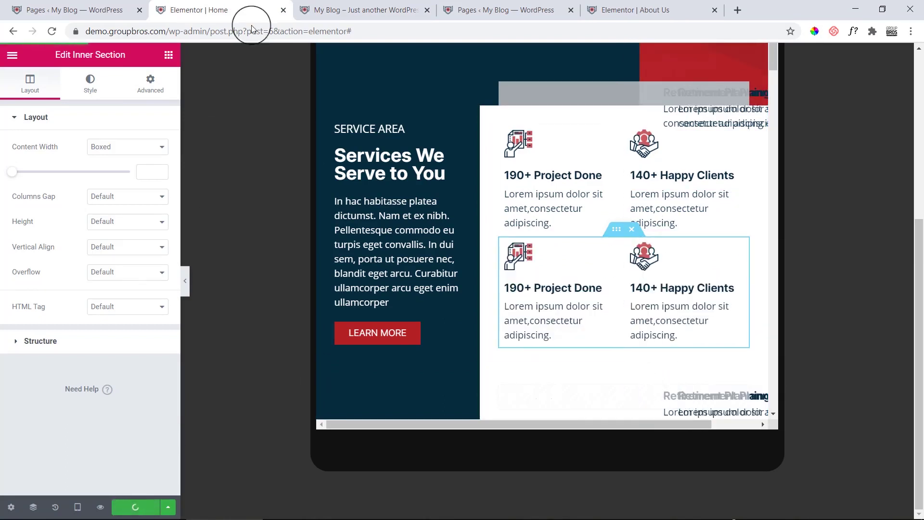
Step: Reload the live home page and check the service area and its neighbouring sections at preview widths of 1013 px and 931 px
click(366, 10)
click(52, 32)
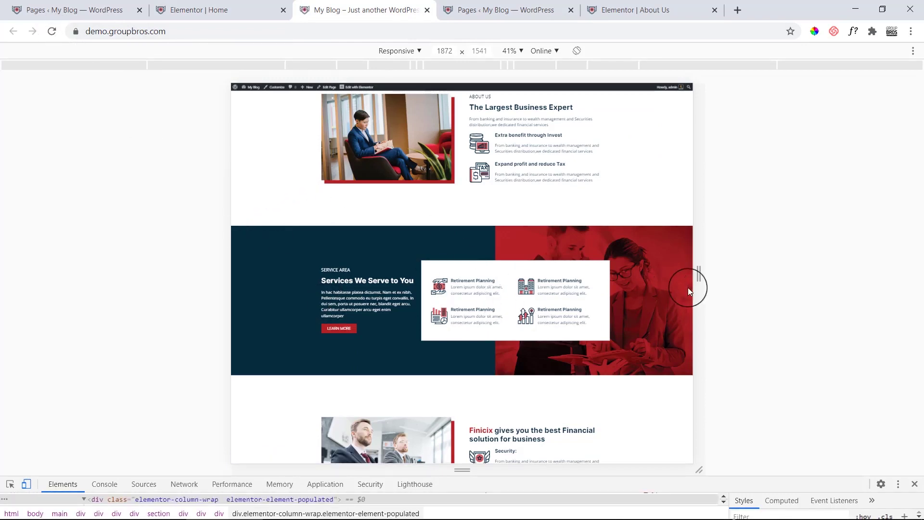
drag(700, 279, 596, 332)
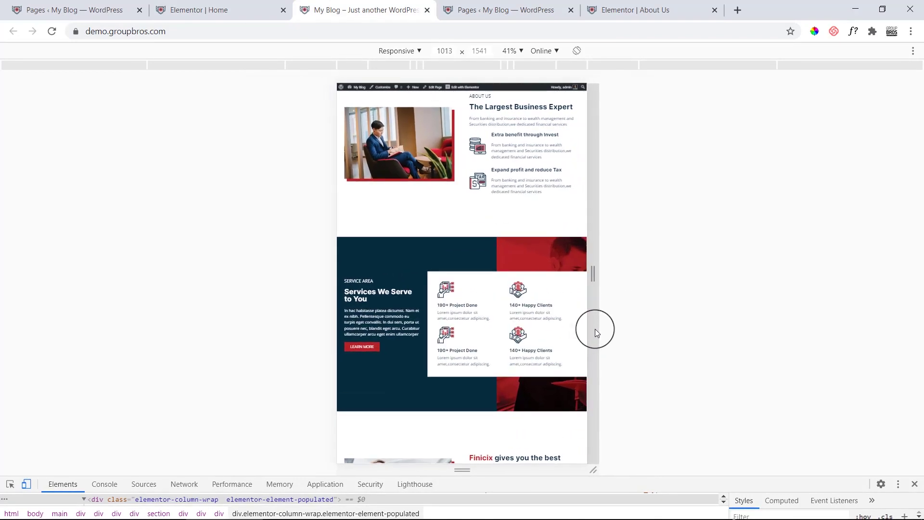
drag(595, 332, 583, 334)
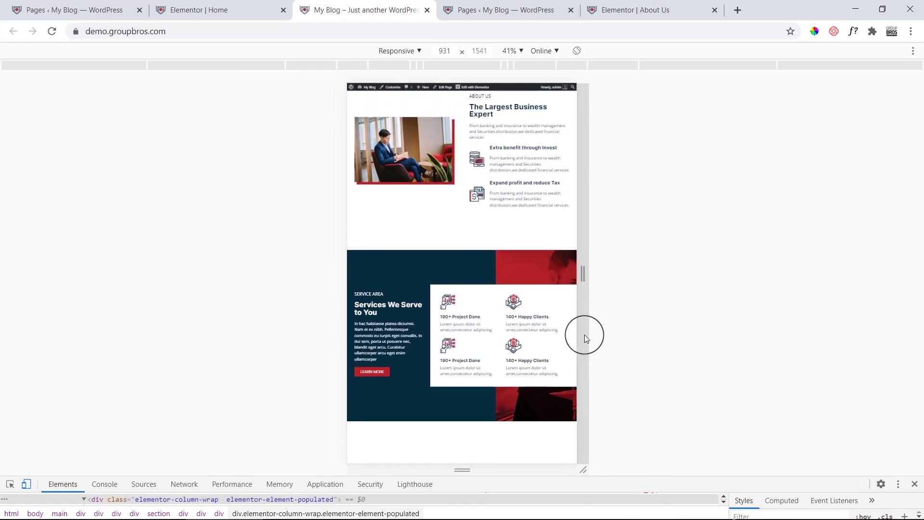
scroll(528, 307, down, 6)
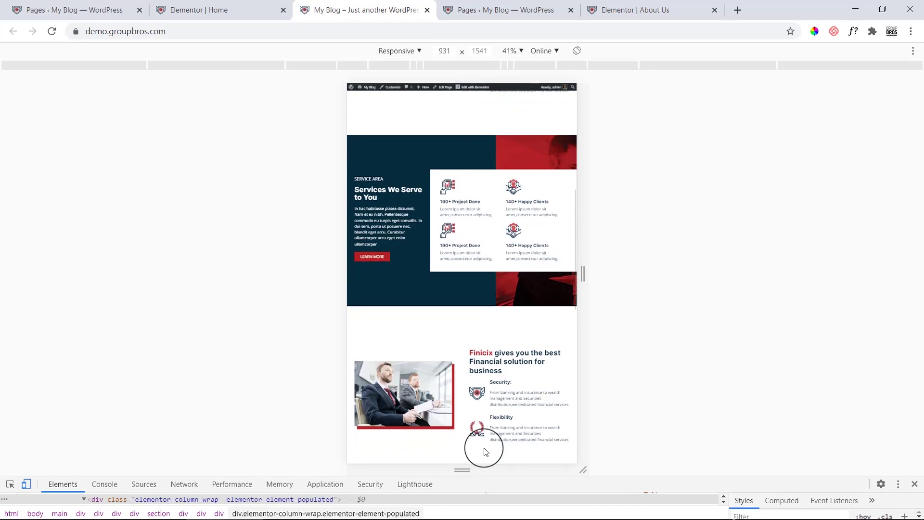
scroll(542, 299, up, 10)
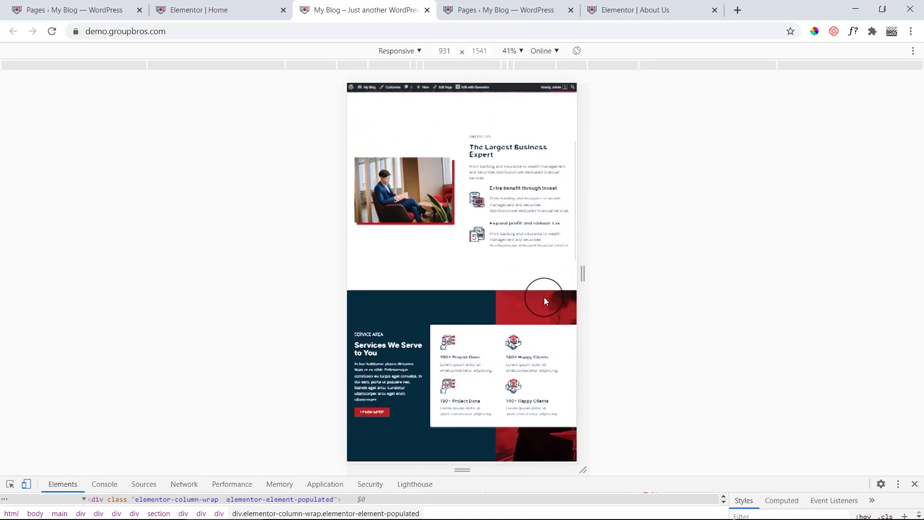
Step: In the home page editor's tablet view, examine the vertical spacing of the sections from the hero to the quote form
click(243, 9)
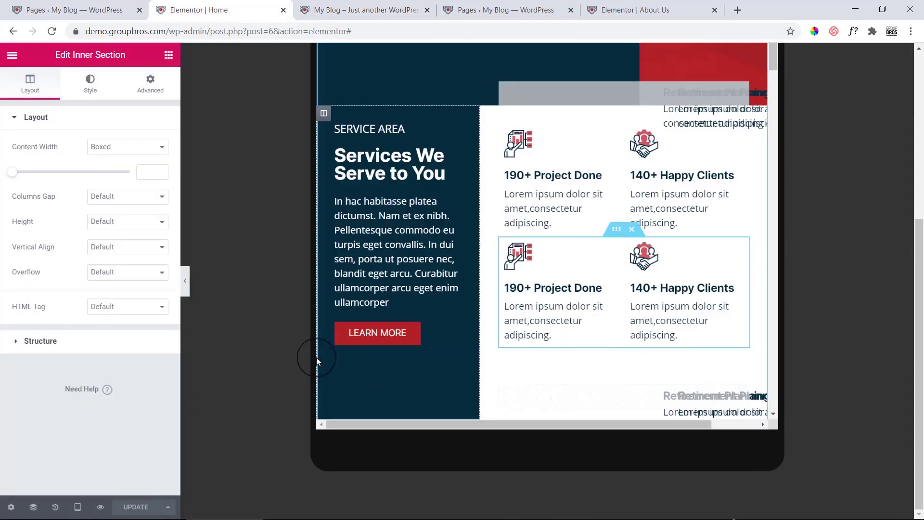
scroll(499, 347, down, 7)
scroll(502, 355, down, 12)
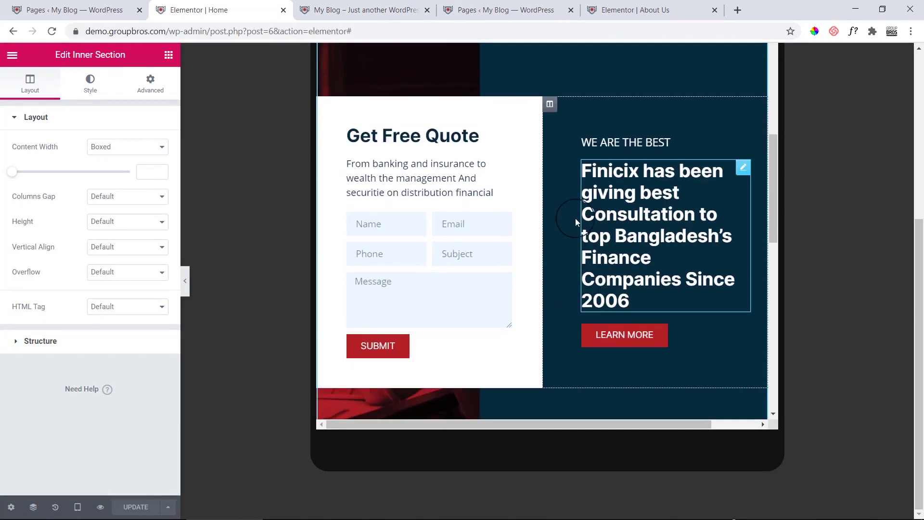
scroll(592, 240, down, 5)
scroll(610, 325, up, 12)
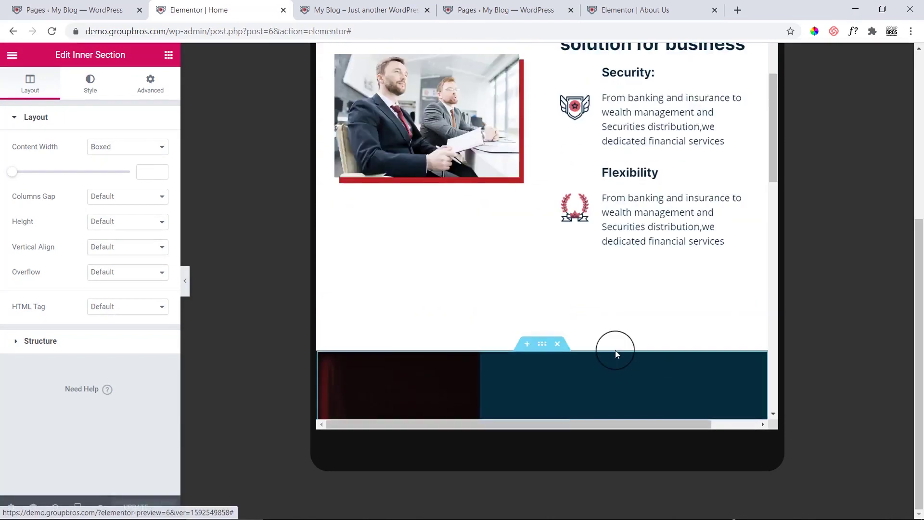
scroll(616, 356, down, 4)
scroll(621, 363, up, 10)
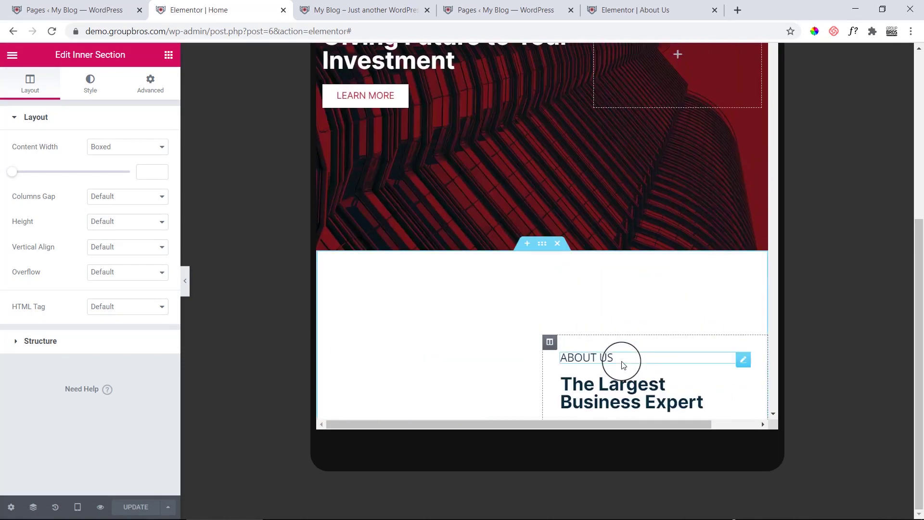
scroll(640, 299, up, 6)
Step: Unlink the About Us section's tablet padding and set its top and bottom to 60 px
scroll(677, 248, down, 5)
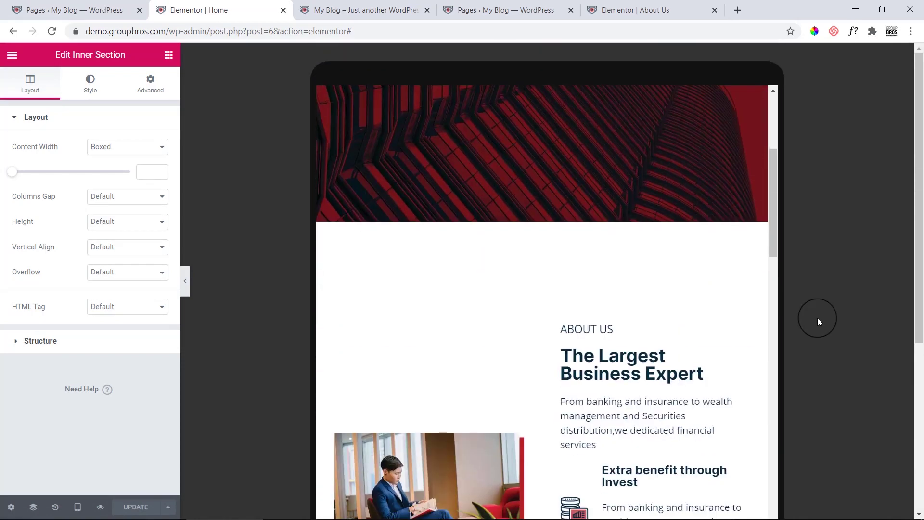
scroll(553, 159, down, 3)
click(540, 95)
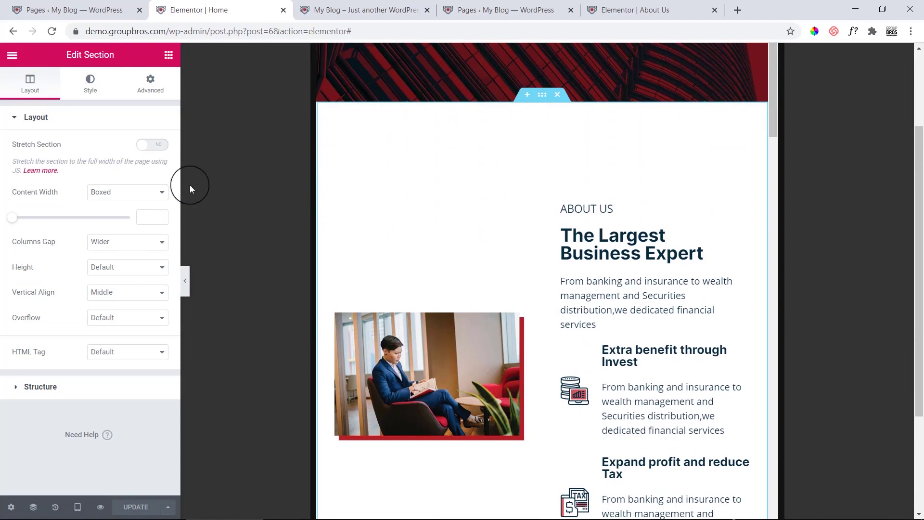
click(149, 83)
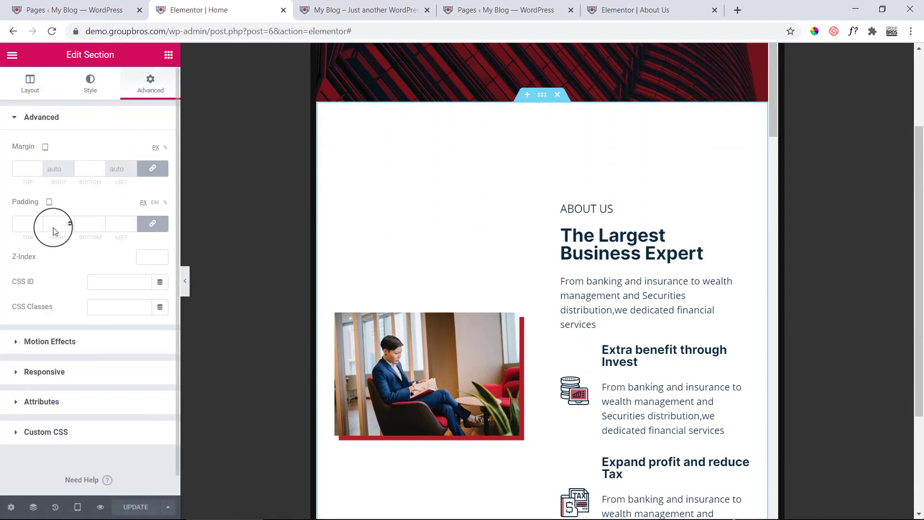
click(153, 225)
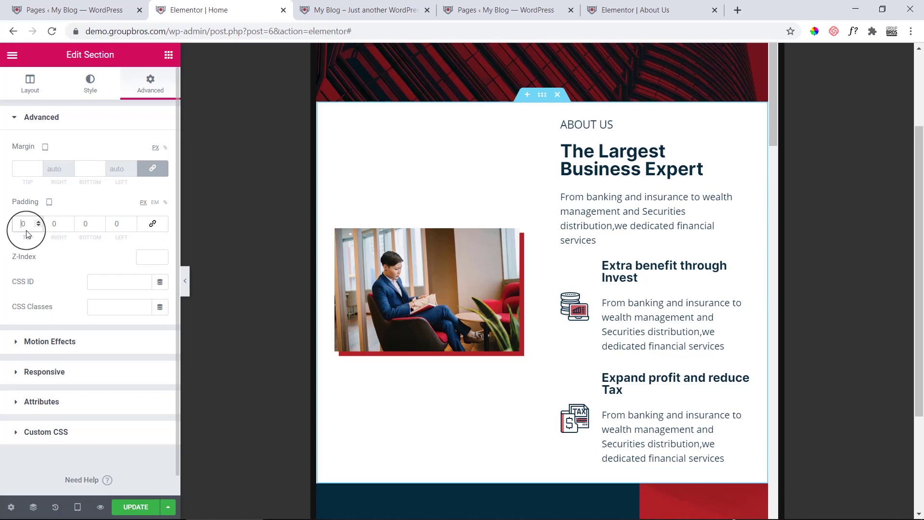
text(6)
click(82, 229)
text(6)
Step: Unlink the service area section's tablet padding and set its top and bottom to 60 px
scroll(429, 319, down, 7)
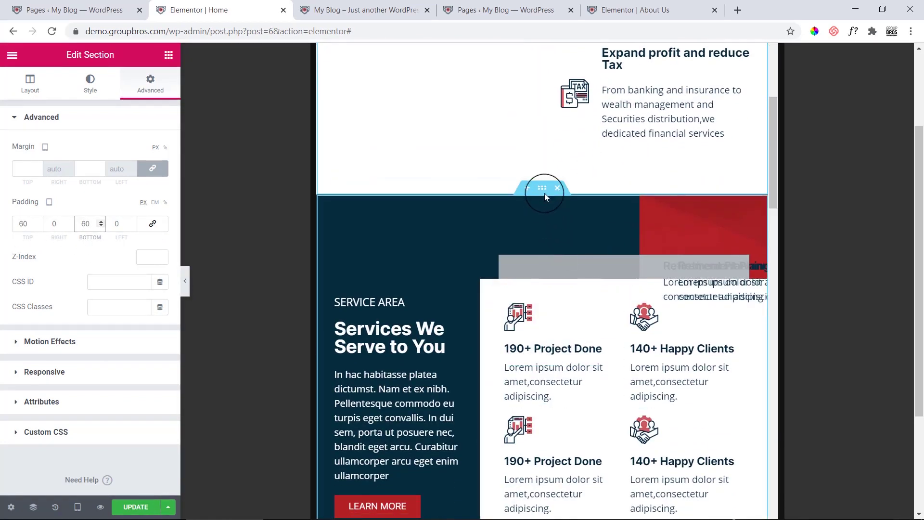
click(506, 208)
click(147, 88)
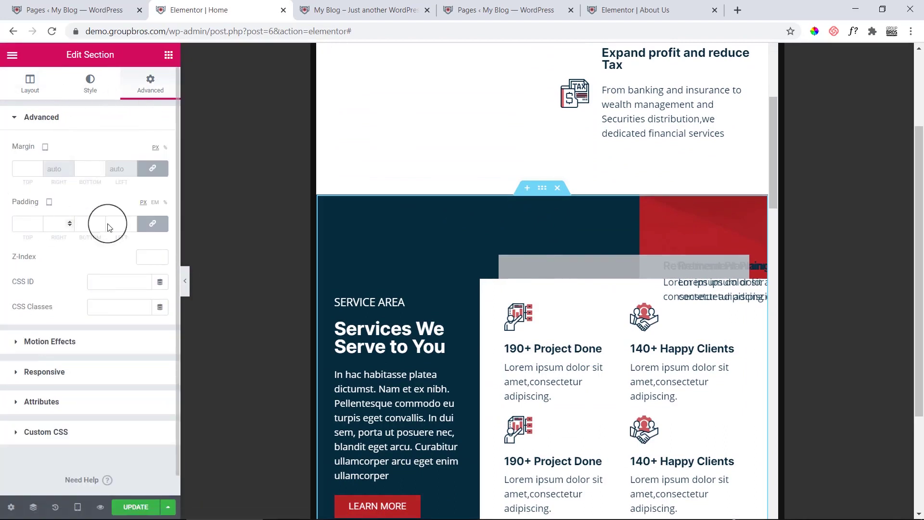
click(151, 223)
text(6)
click(82, 227)
text(6)
Step: Give the "Finicix gives you the best Financial solution for business" section unlinked tablet padding of 60 px at top and bottom
scroll(322, 288, down, 10)
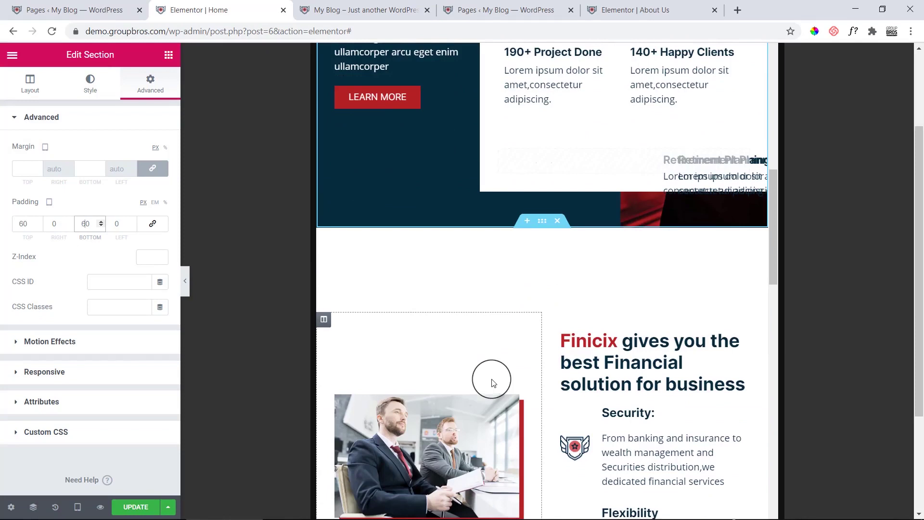
click(538, 102)
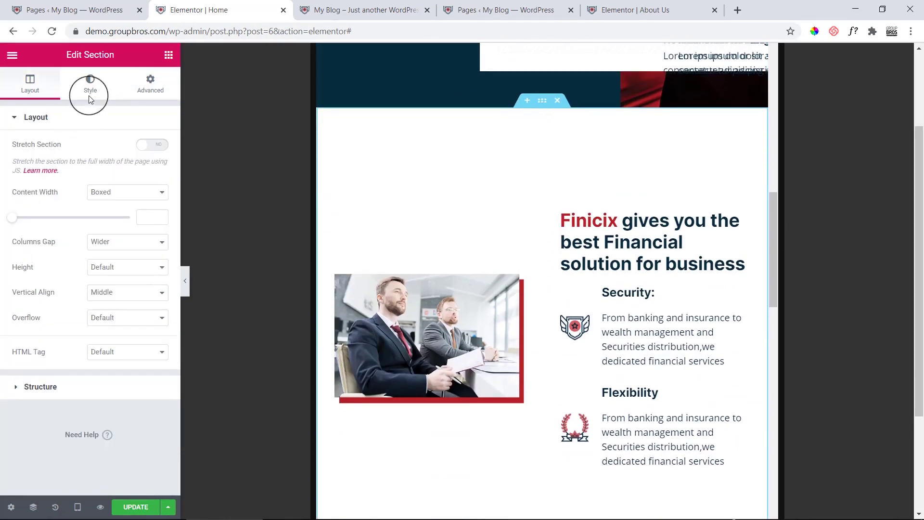
click(148, 90)
click(158, 224)
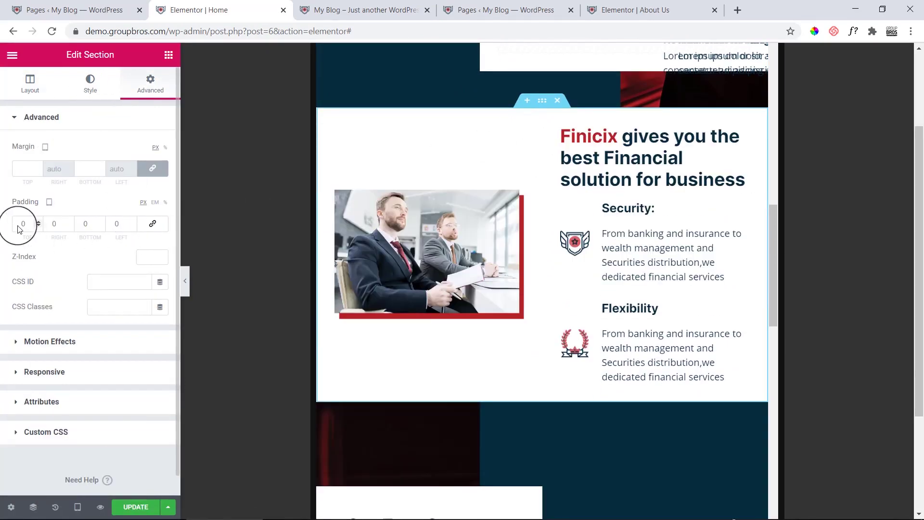
text(6)
click(73, 233)
text(60)
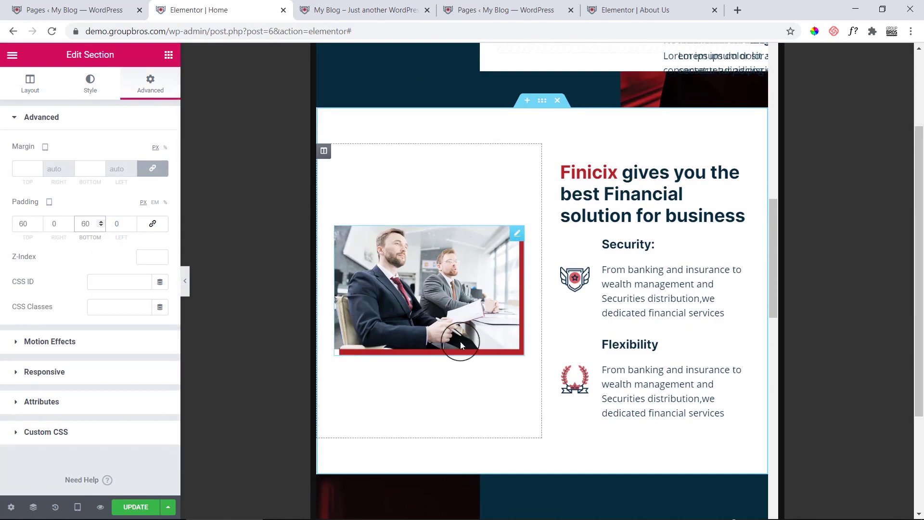
Step: Unlink the Get Free Quote section's tablet padding and set its top and bottom to 60 px
scroll(460, 342, down, 4)
click(542, 288)
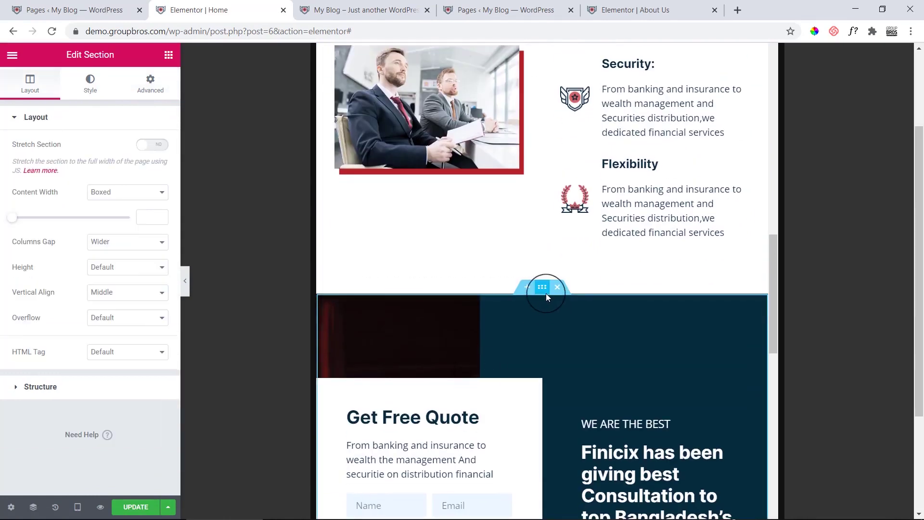
click(150, 87)
click(152, 223)
click(38, 226)
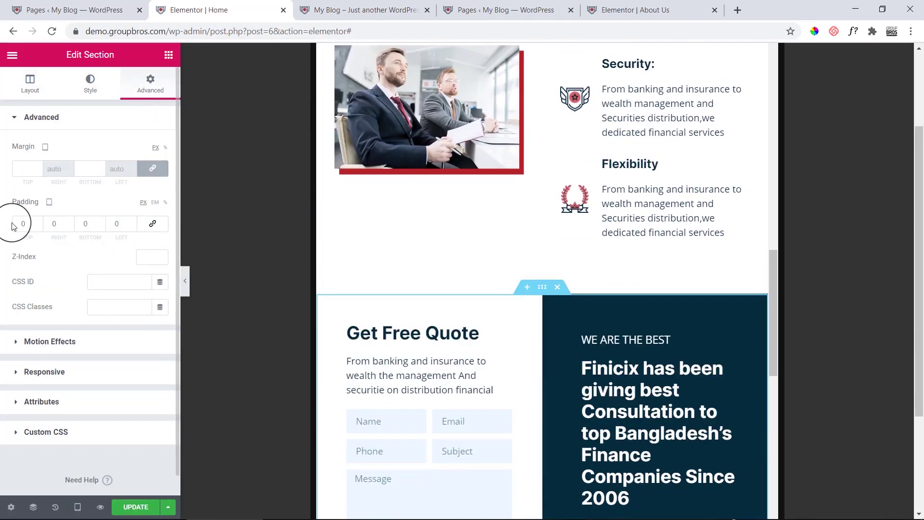
text(6060)
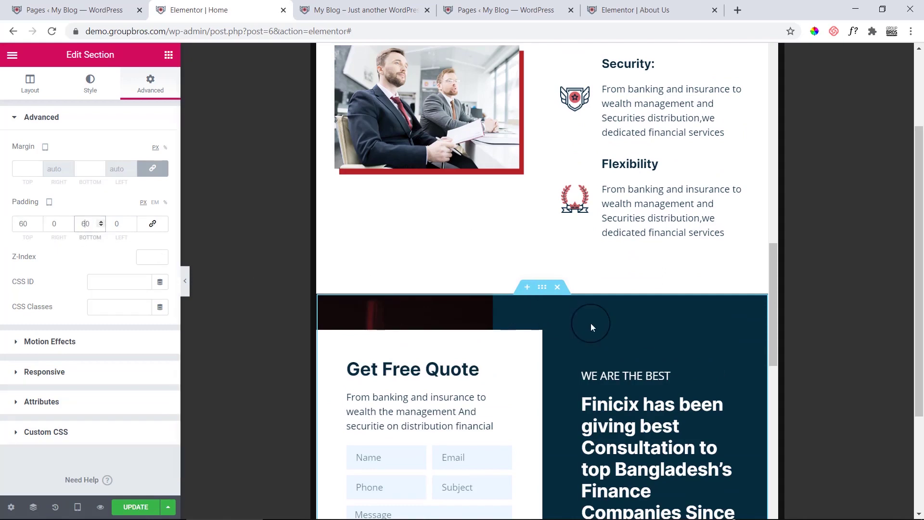
Step: Unlink the Testimonial section's tablet padding and set its top and bottom to 60 px
scroll(591, 324, down, 9)
click(518, 242)
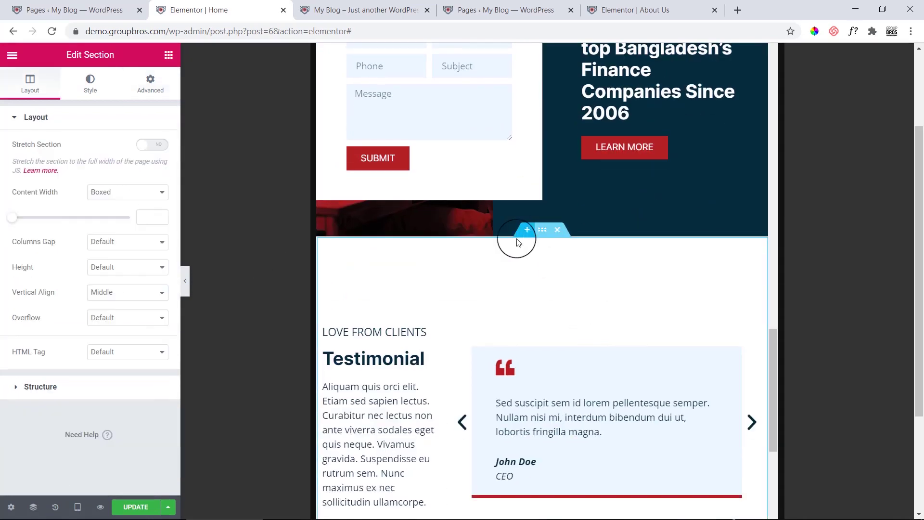
click(158, 91)
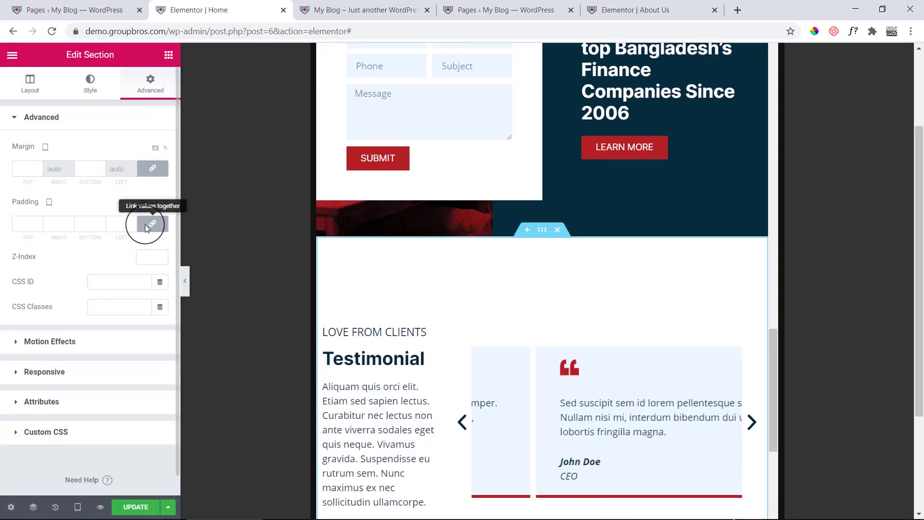
click(147, 224)
text(60)
click(81, 225)
text(60)
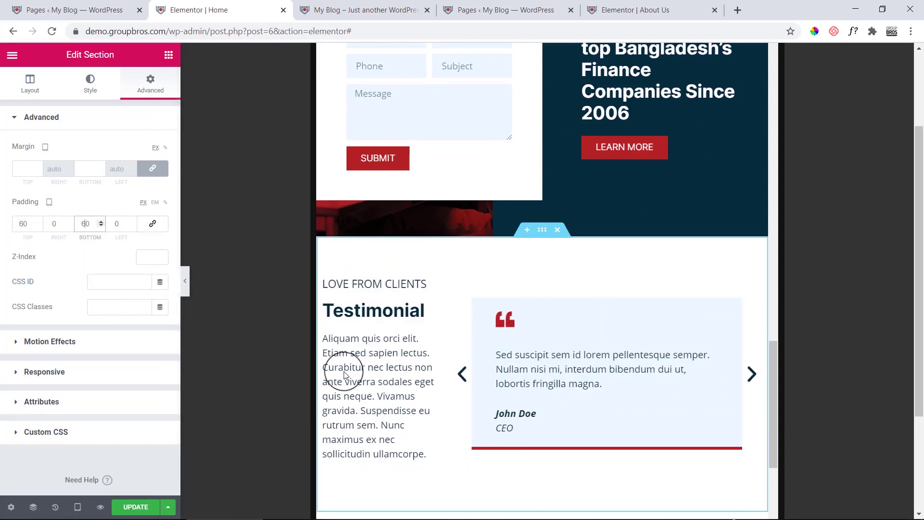
Step: Collapse the editing panel and review the tablet layout of the whole home page, from the header and hero to the footer
scroll(583, 383, down, 3)
scroll(584, 383, down, 3)
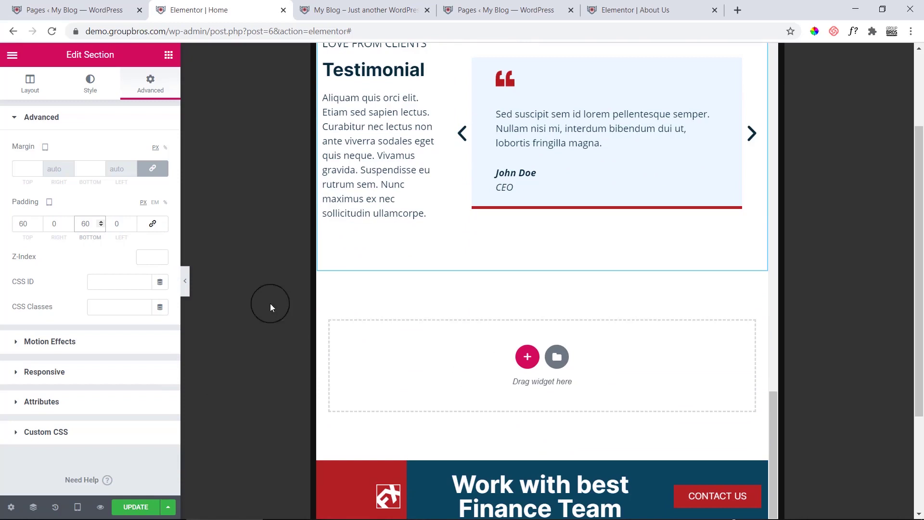
click(187, 282)
scroll(458, 244, up, 7)
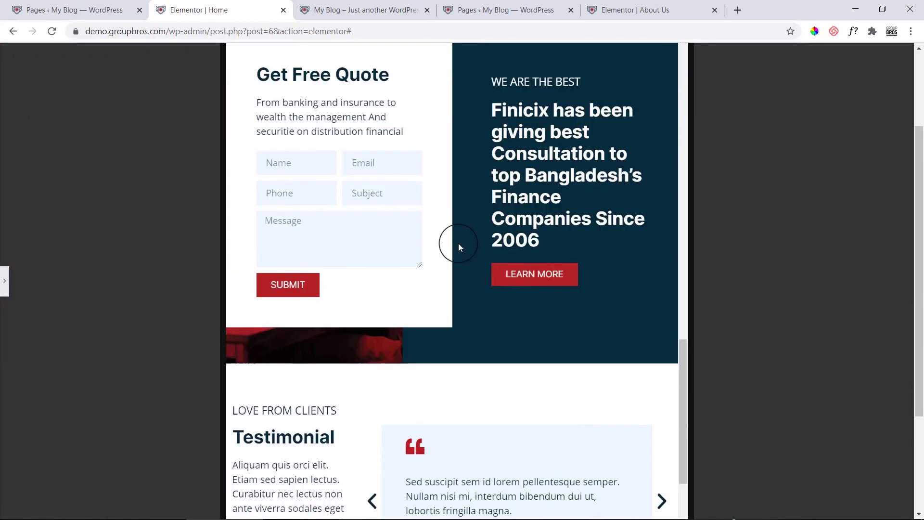
scroll(458, 244, up, 15)
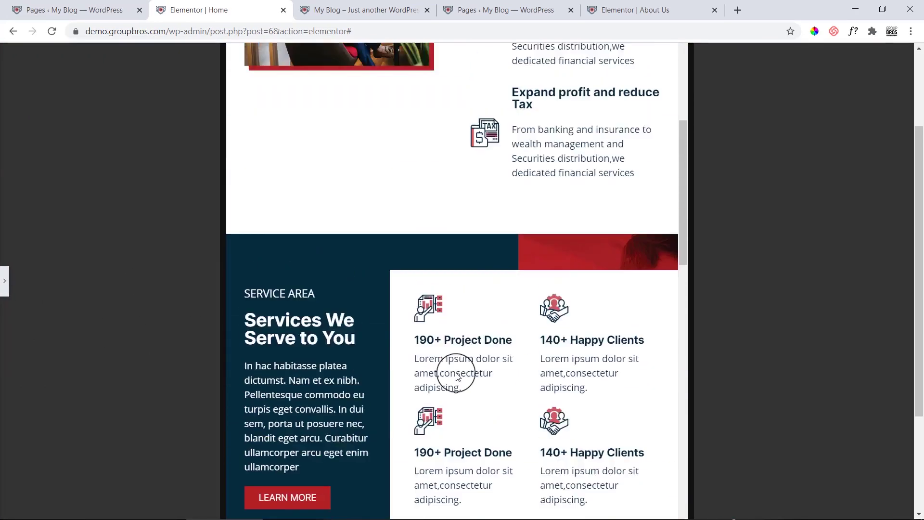
scroll(457, 376, up, 1)
scroll(469, 384, up, 1)
scroll(469, 384, down, 20)
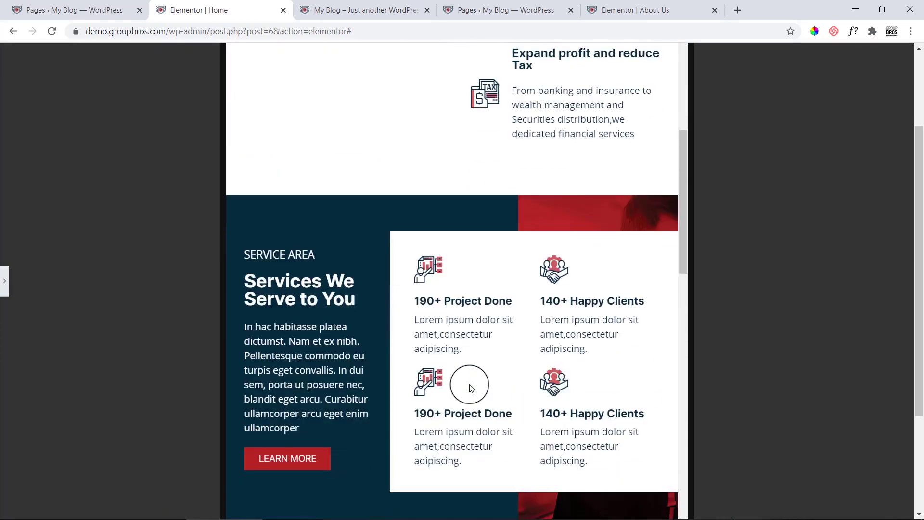
scroll(856, 370, down, 3)
scroll(595, 421, down, 1)
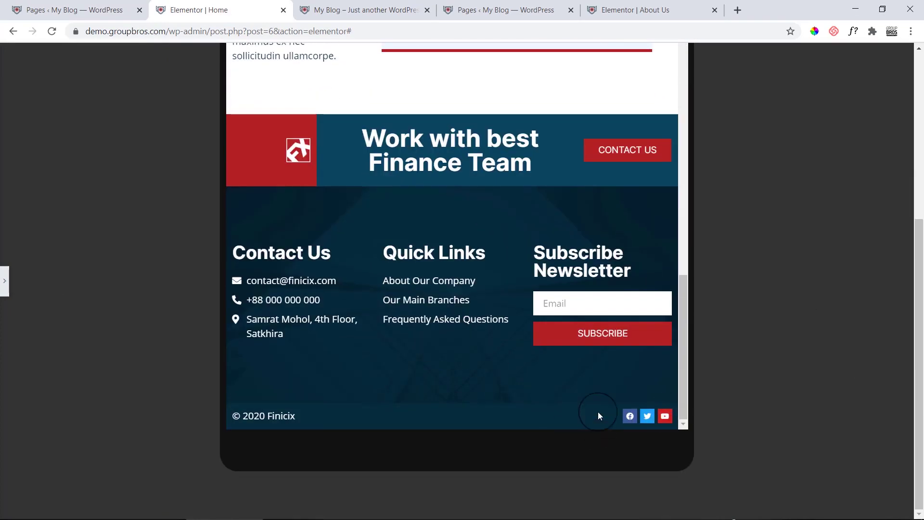
scroll(604, 382, up, 8)
scroll(550, 368, up, 15)
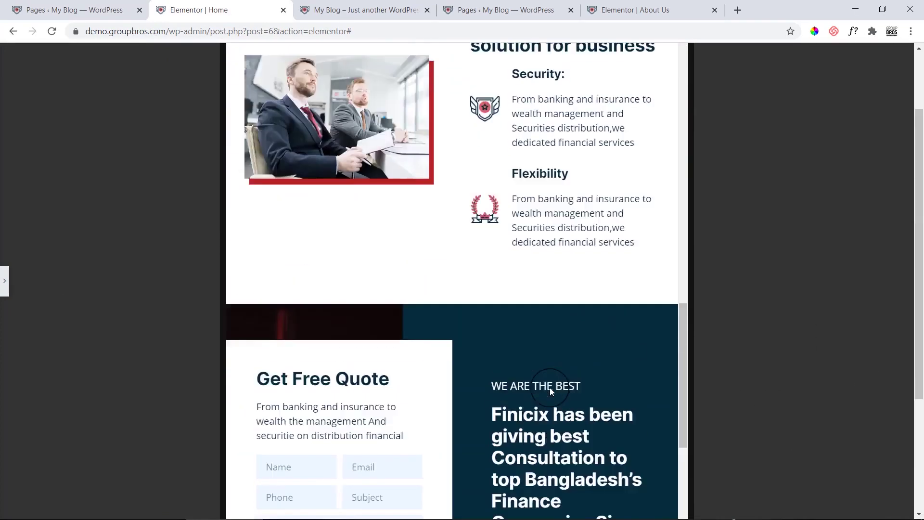
drag(455, 212, 606, 360)
click(605, 360)
scroll(602, 362, up, 5)
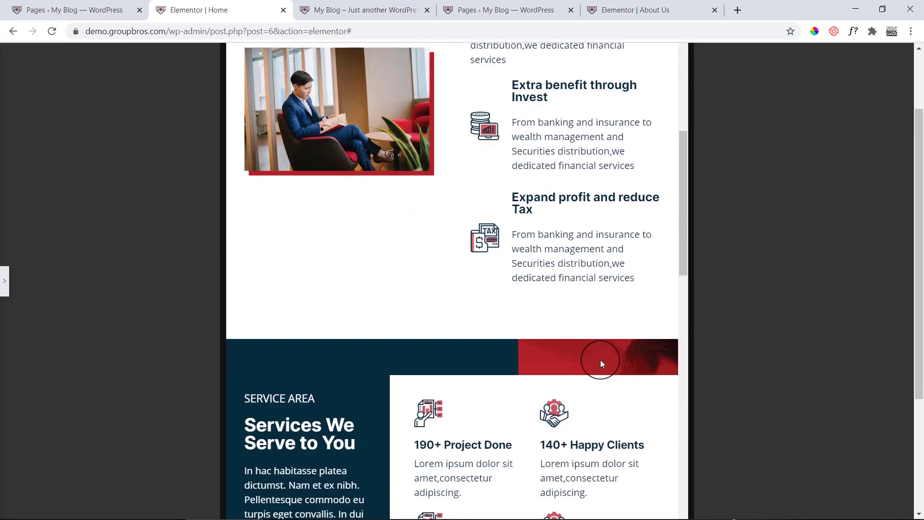
scroll(573, 415, down, 4)
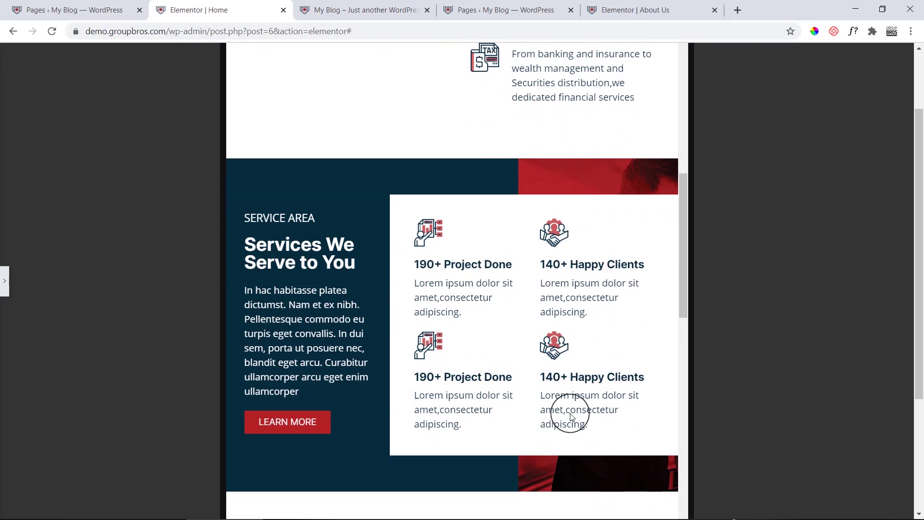
scroll(571, 416, up, 9)
scroll(571, 417, up, 4)
scroll(570, 416, up, 5)
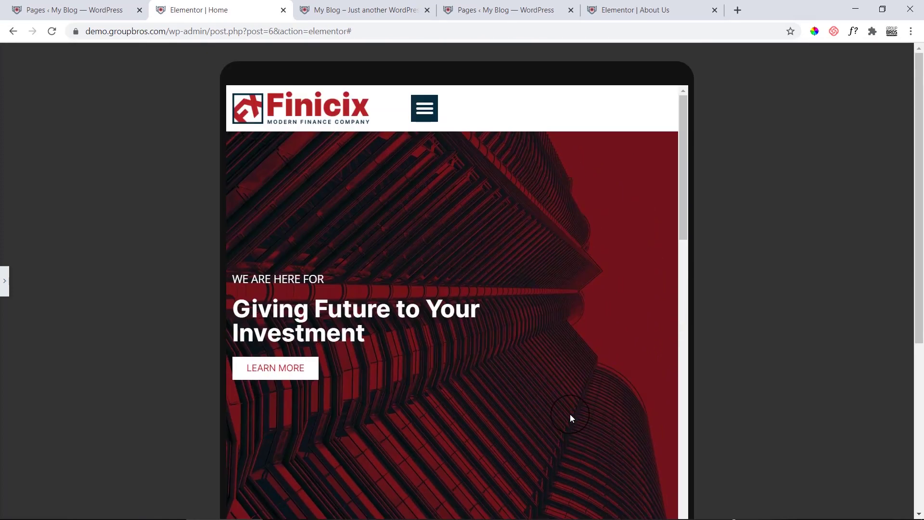
scroll(571, 415, down, 6)
scroll(598, 305, down, 20)
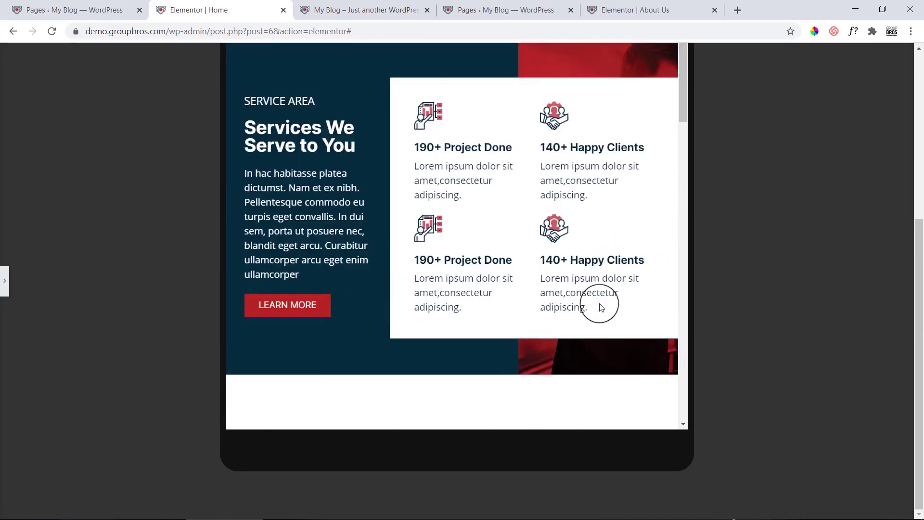
scroll(20, 284, up, 1)
Step: Reopen the editing panel, switch the responsive preview to Mobile and return to the hero section
click(5, 280)
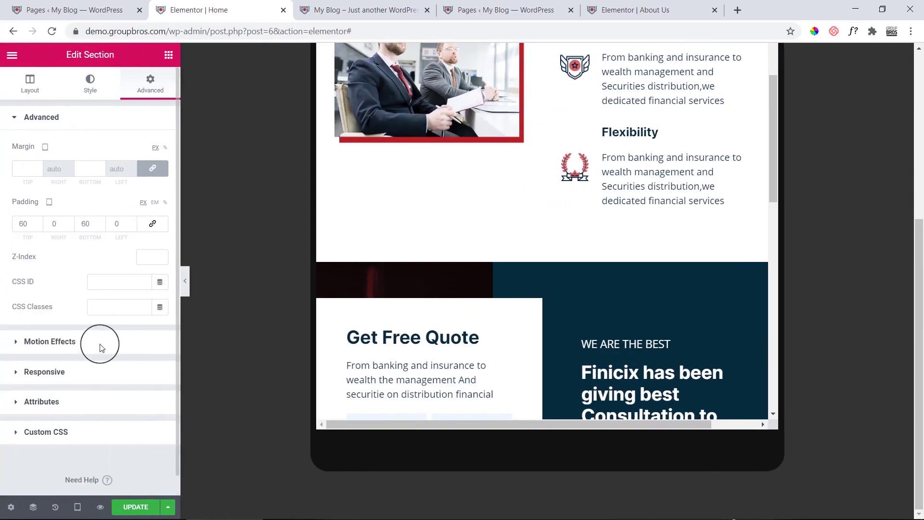
click(77, 506)
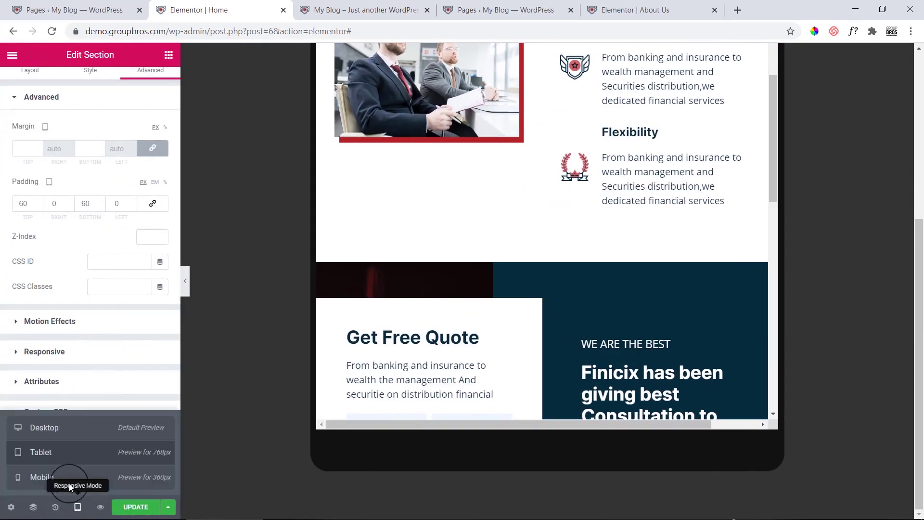
click(68, 478)
scroll(584, 268, down, 20)
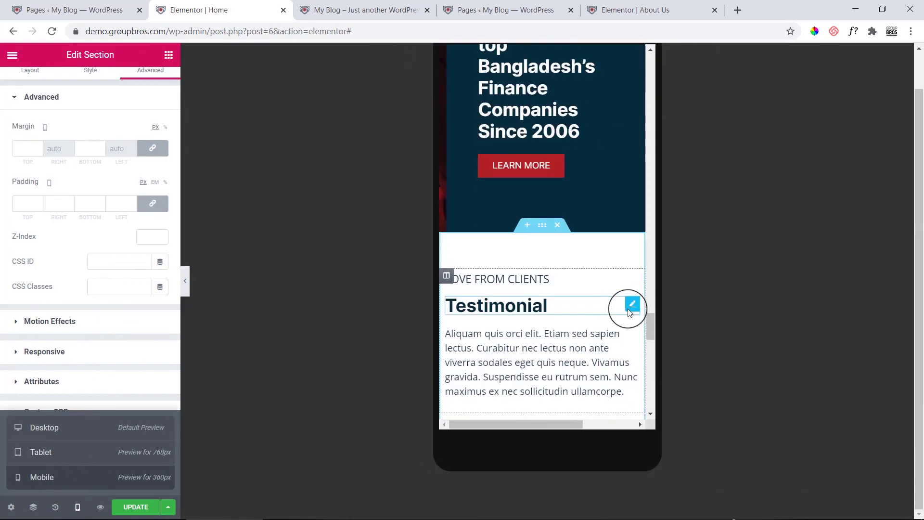
drag(651, 330, 767, 231)
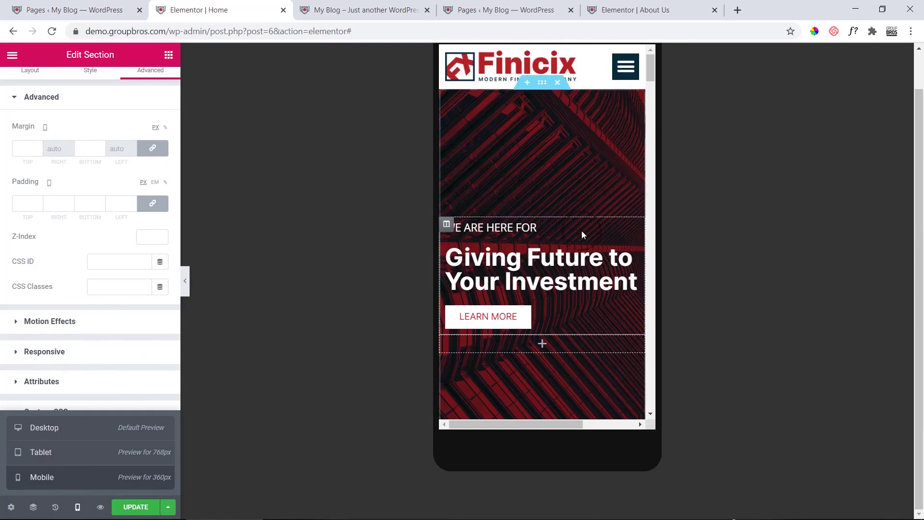
scroll(582, 235, down, 3)
scroll(581, 239, up, 3)
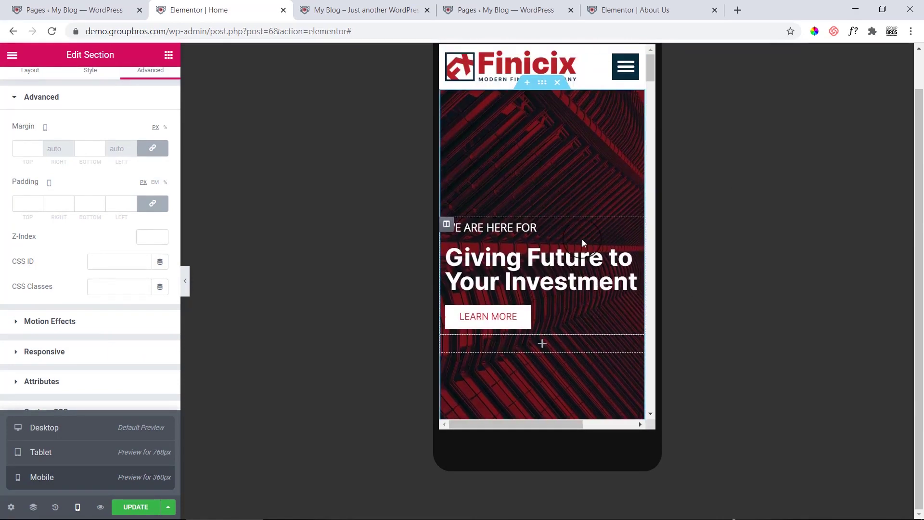
Step: Set the hero section's minimum height on mobile to 520 px
click(542, 83)
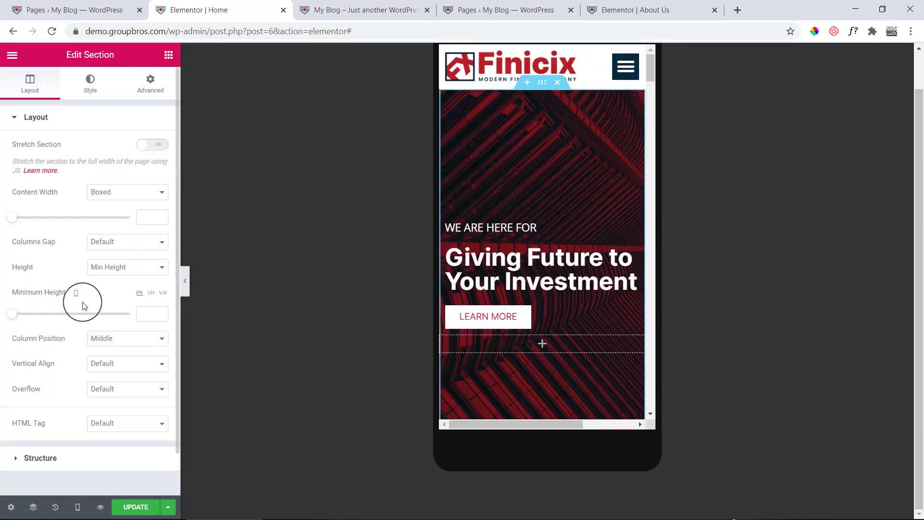
drag(15, 315, 56, 313)
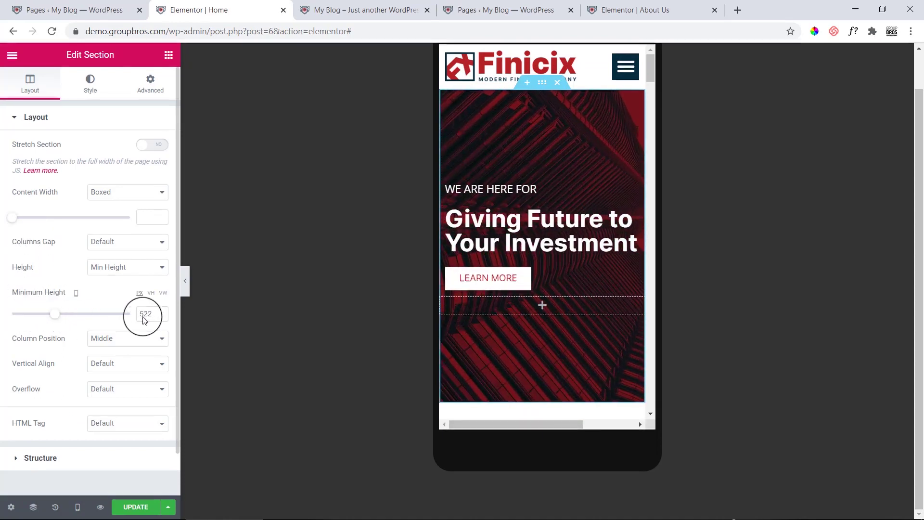
click(161, 316)
click(161, 316)
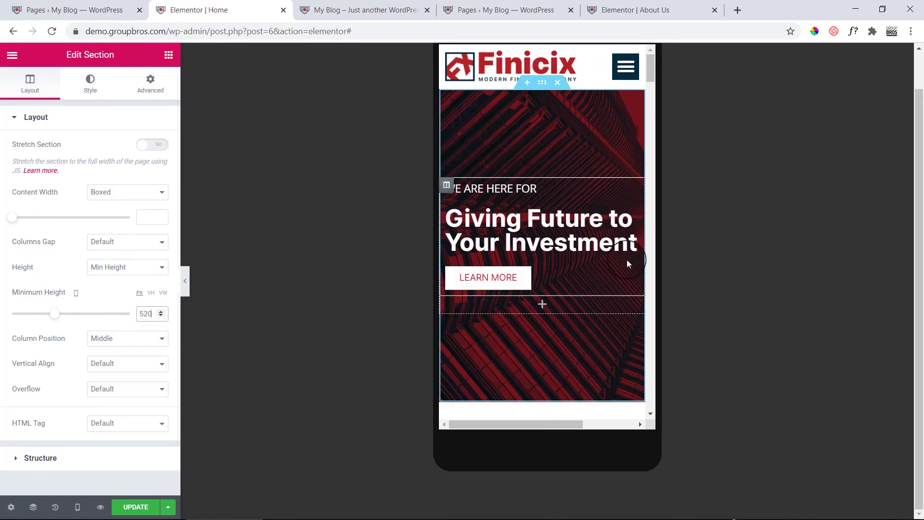
Step: Set the mobile width of the "Extra benefit through Invest" icon image to 30% and copy the value
scroll(627, 262, down, 5)
click(544, 161)
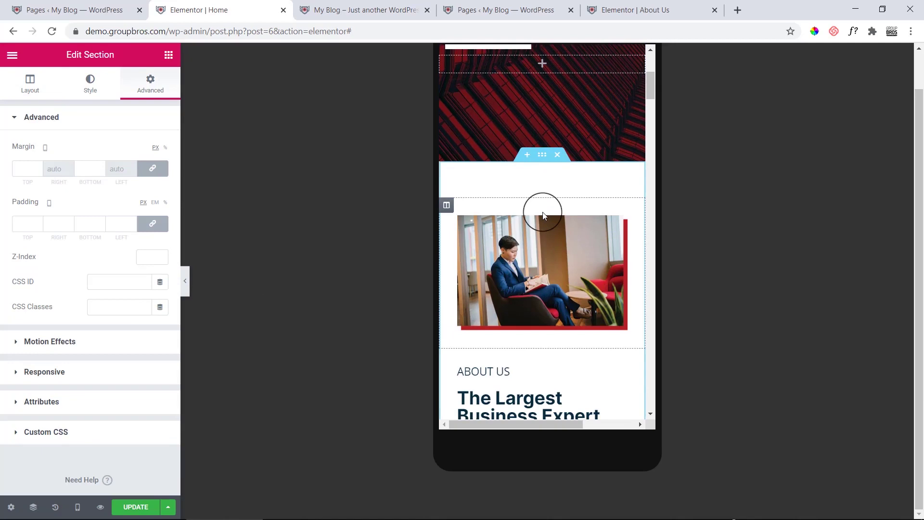
scroll(545, 258, down, 6)
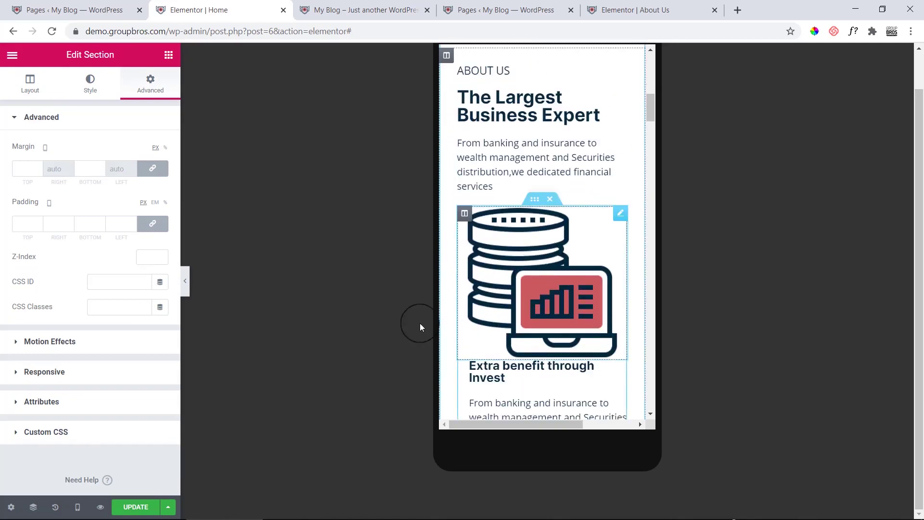
scroll(540, 276, down, 5)
scroll(540, 274, up, 3)
click(550, 175)
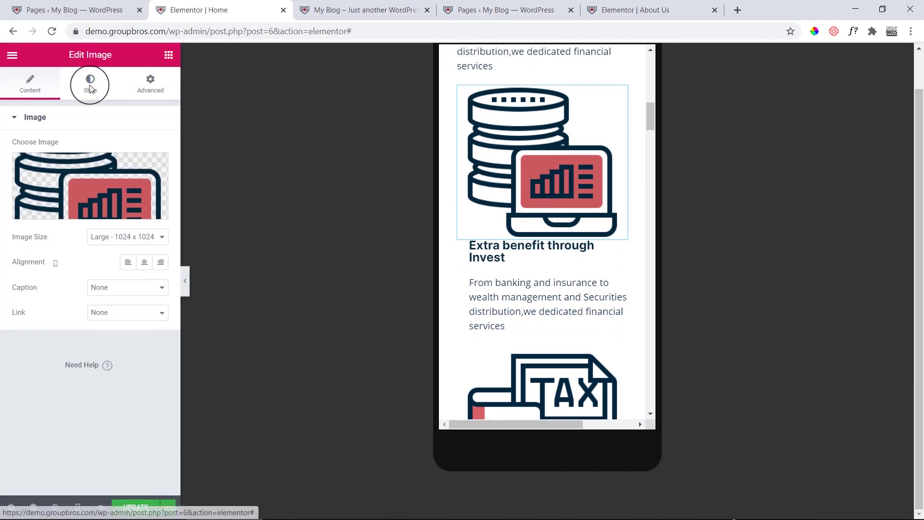
click(90, 83)
click(25, 169)
drag(25, 170, 44, 170)
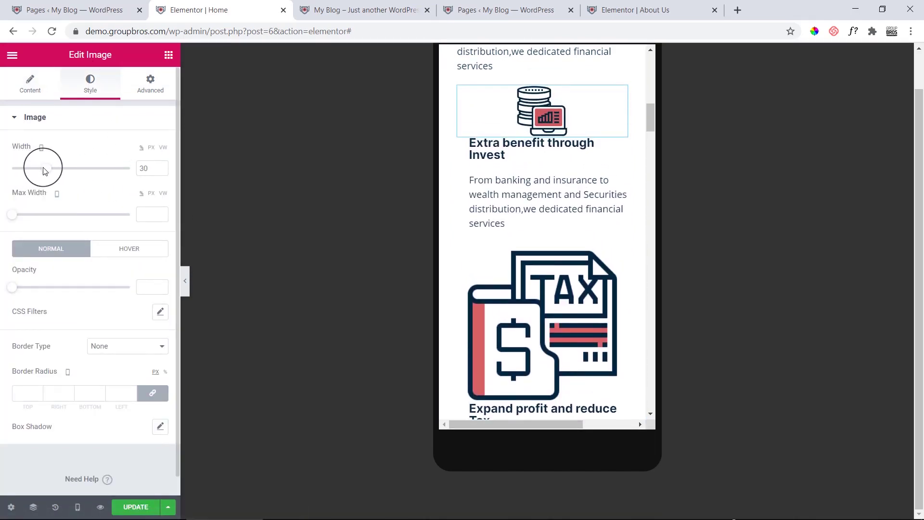
right_click(143, 169)
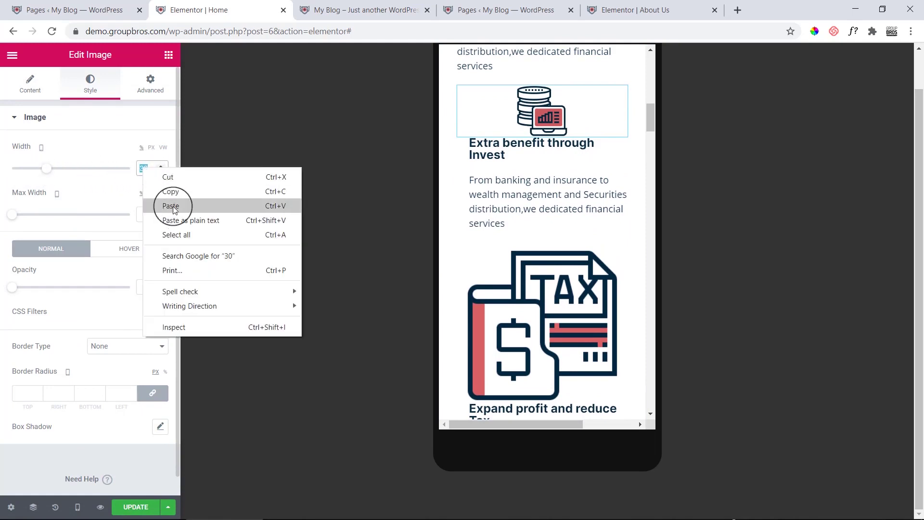
click(180, 189)
Step: Paste the copied width of 30% onto the tax icon above "Expand profit and reduce Tax" for mobile
scroll(569, 227, down, 3)
click(569, 228)
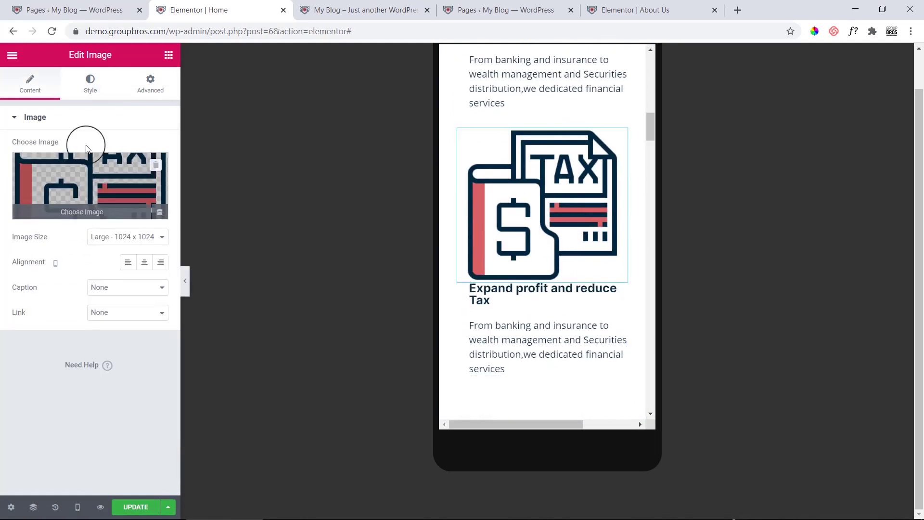
click(90, 83)
right_click(145, 168)
click(173, 245)
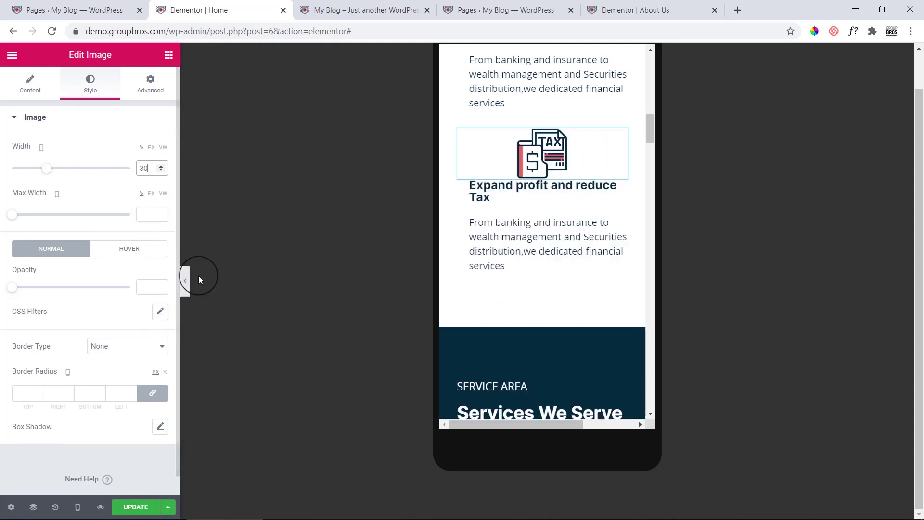
Step: Set the mobile width of the winged shield icon above "Security:" to 30% using the copied value
scroll(559, 262, down, 5)
scroll(563, 265, down, 8)
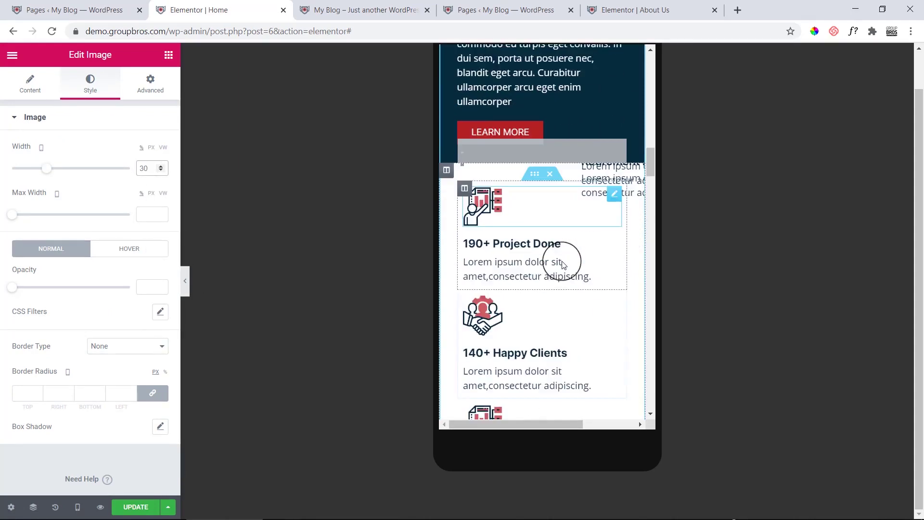
scroll(561, 261, down, 10)
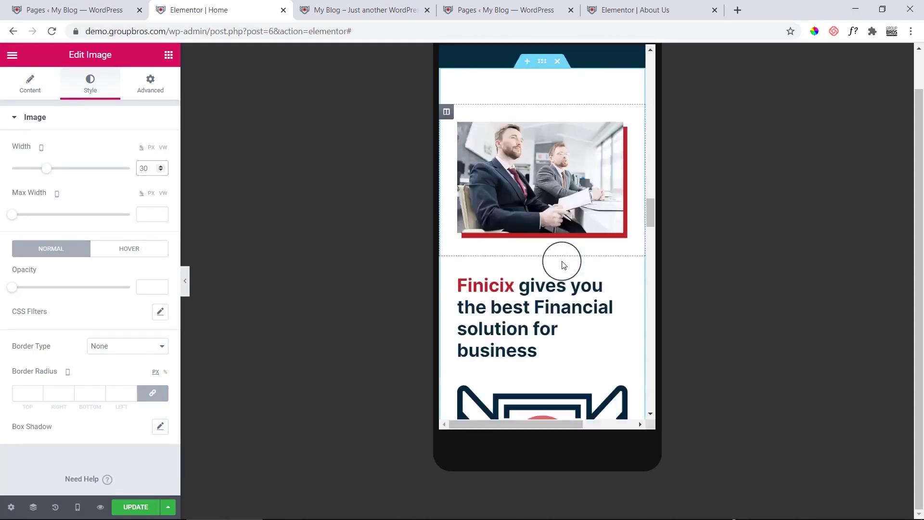
click(562, 261)
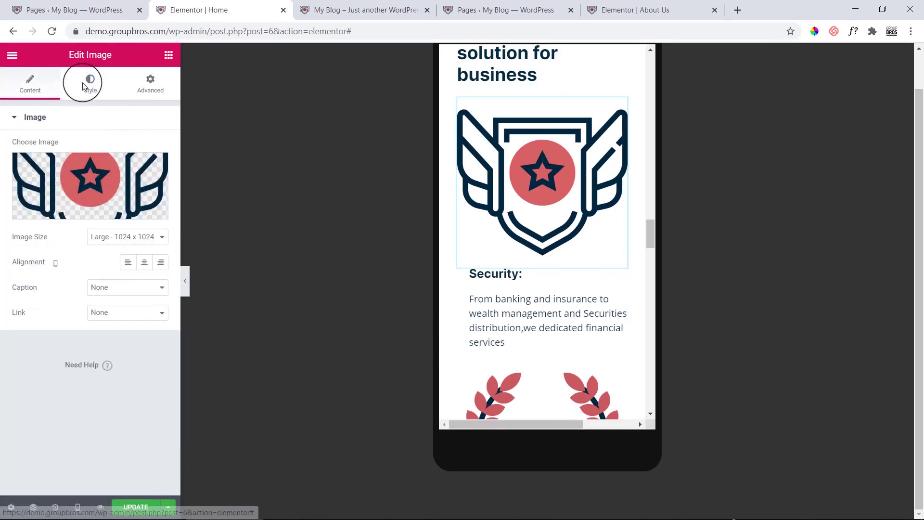
click(87, 80)
right_click(153, 173)
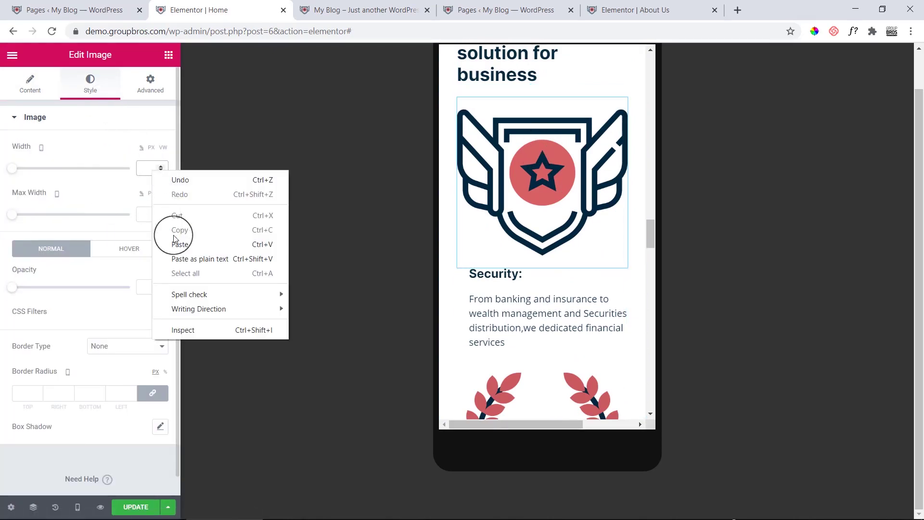
click(191, 240)
Step: Set the mobile width of the laurel wreath icon image below the Security text to the copied 30%
click(547, 330)
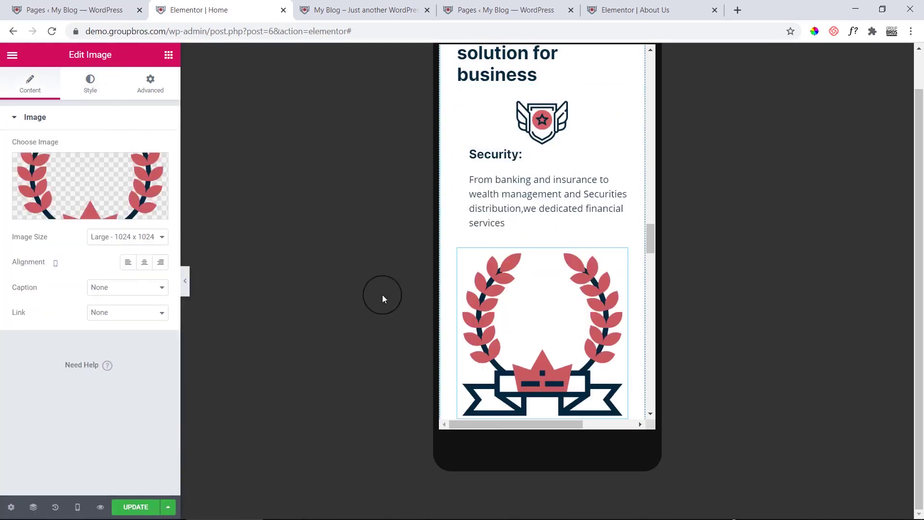
click(91, 85)
right_click(149, 166)
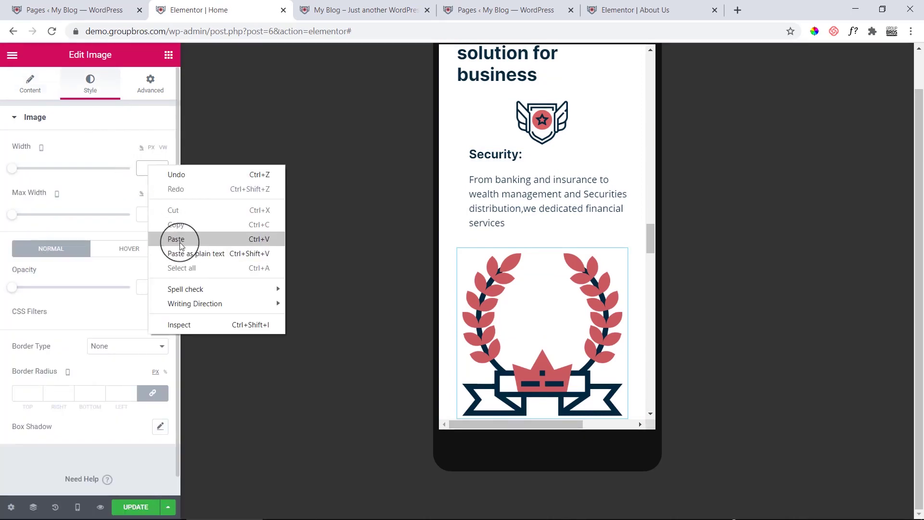
click(176, 240)
scroll(563, 314, down, 3)
scroll(564, 314, down, 3)
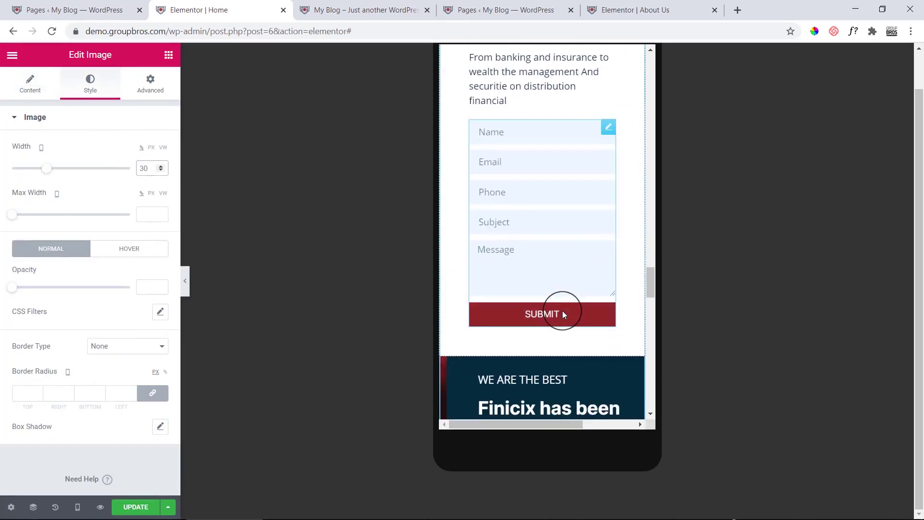
Step: Examine the mobile layout of the lower page, from the contact form through the testimonial section to the footer
scroll(563, 314, down, 4)
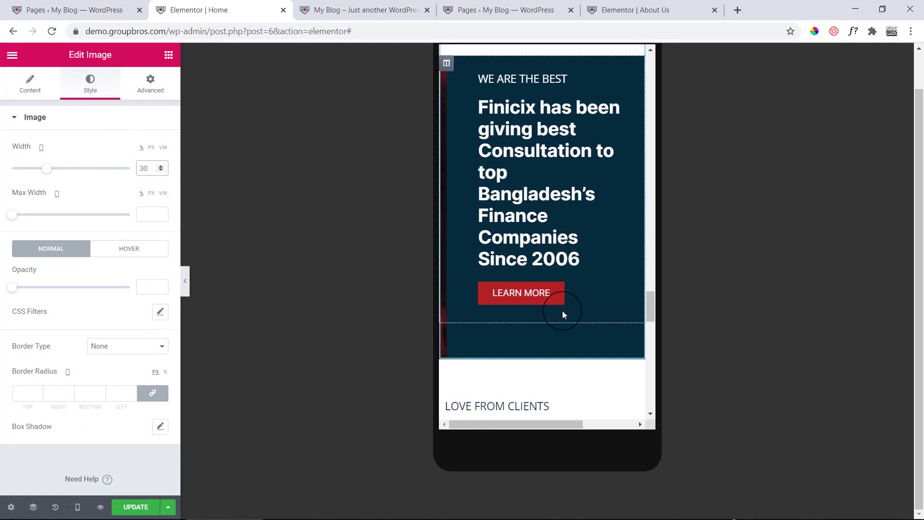
scroll(562, 313, down, 2)
scroll(562, 313, up, 1)
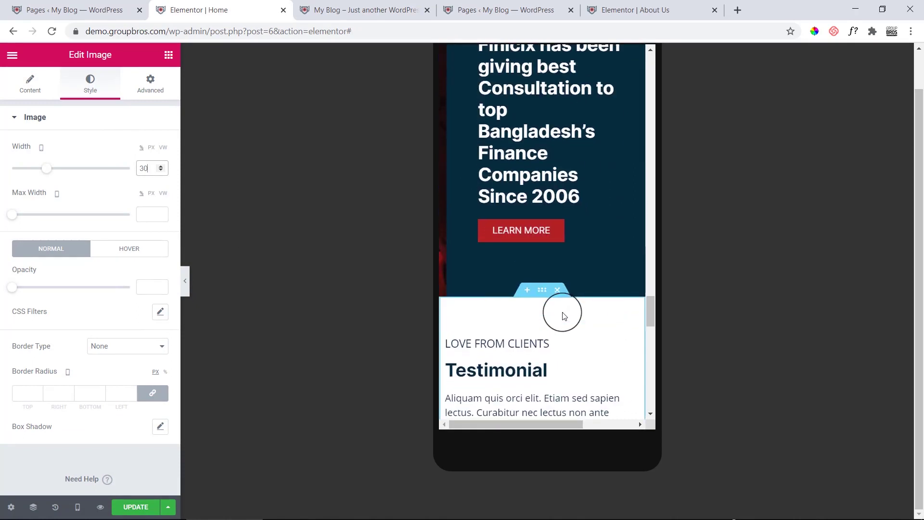
scroll(564, 315, down, 10)
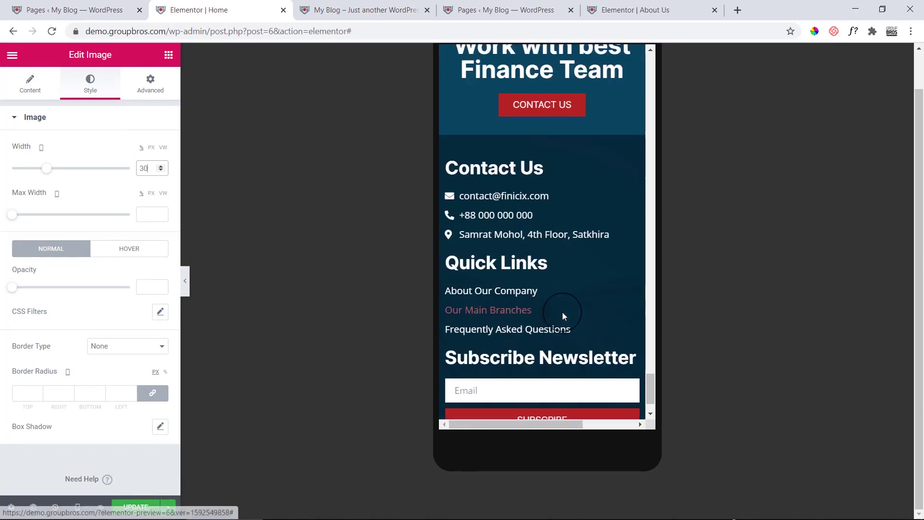
scroll(563, 312, up, 3)
scroll(580, 312, down, 5)
scroll(581, 315, up, 8)
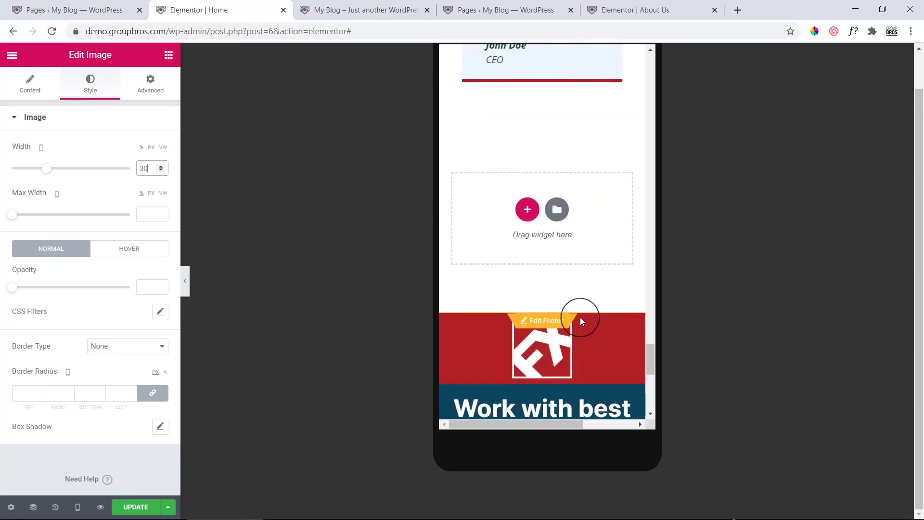
mouse_move(550, 427)
mouse_down()
mouse_move(592, 423)
mouse_move(550, 429)
mouse_up()
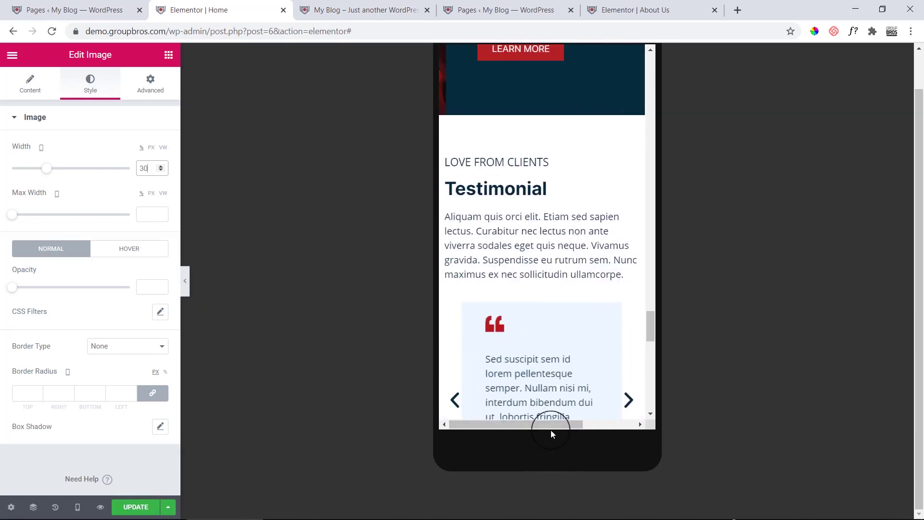
Step: Hide the editor panel and examine the mobile preview from the testimonial section back up to the hero
click(189, 286)
scroll(462, 327, up, 3)
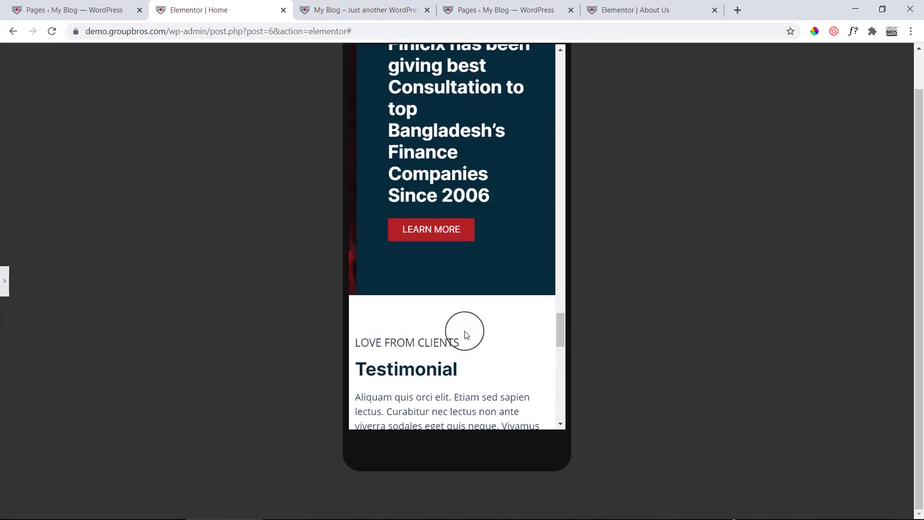
scroll(465, 335, up, 10)
scroll(463, 347, up, 10)
scroll(458, 354, up, 10)
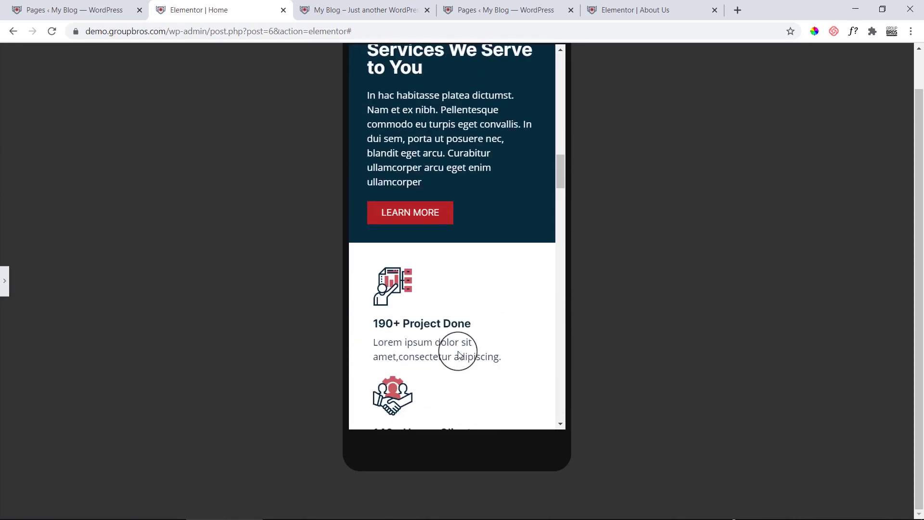
scroll(458, 355, up, 10)
scroll(458, 355, up, 10)
scroll(499, 336, down, 8)
scroll(497, 361, down, 2)
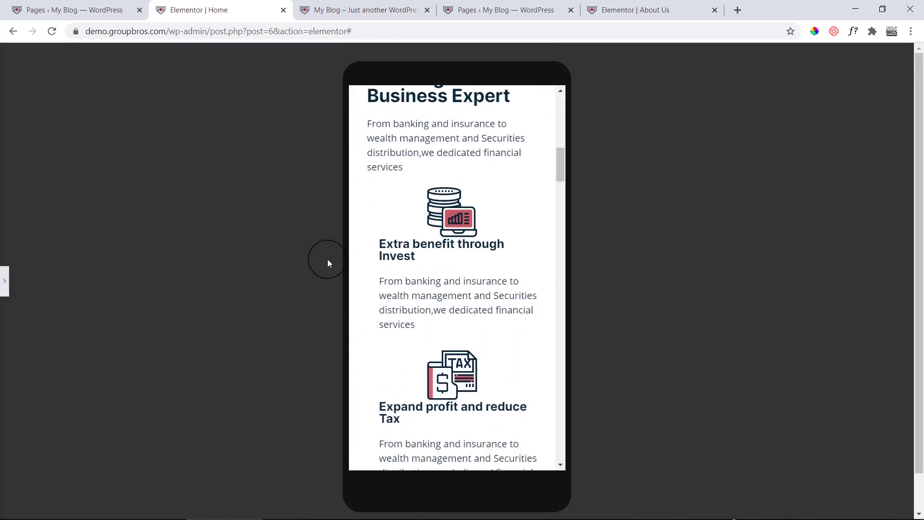
scroll(496, 308, up, 4)
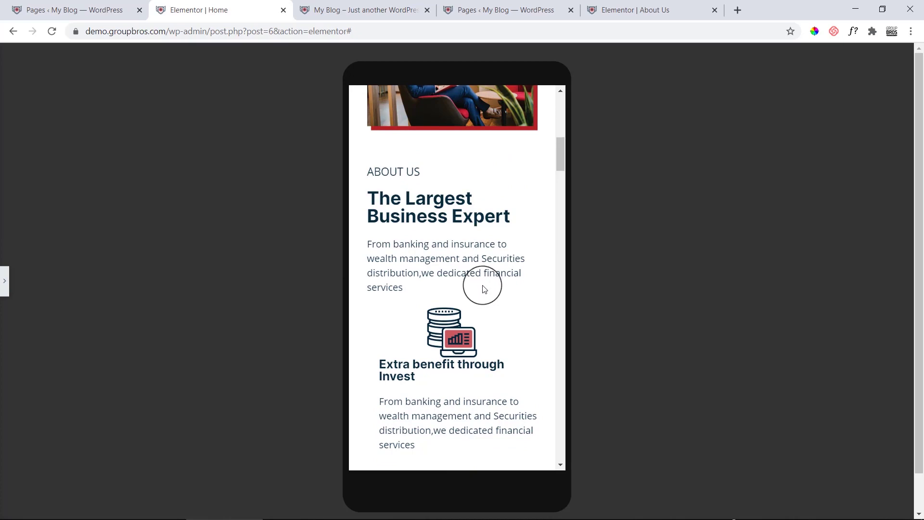
scroll(497, 282, up, 7)
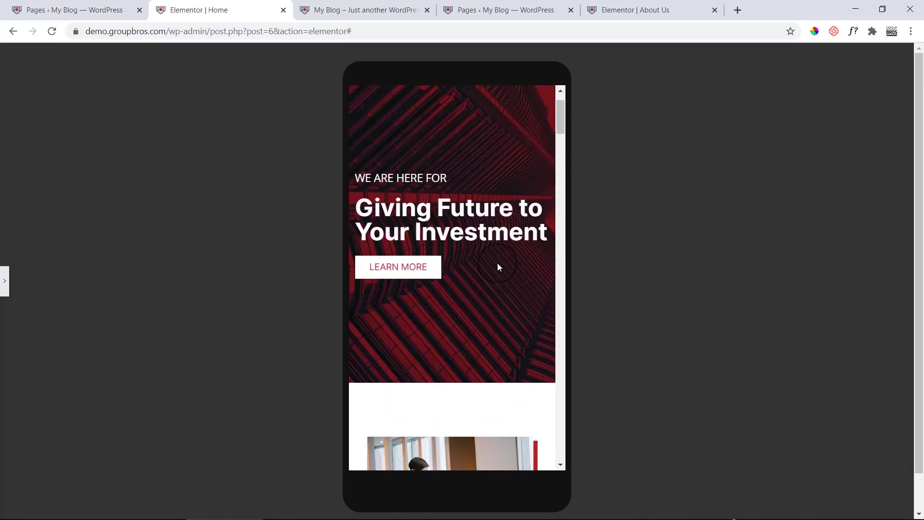
Step: Show the editor panel again and inspect the mobile spacing of the hero and the About Us image section
click(4, 281)
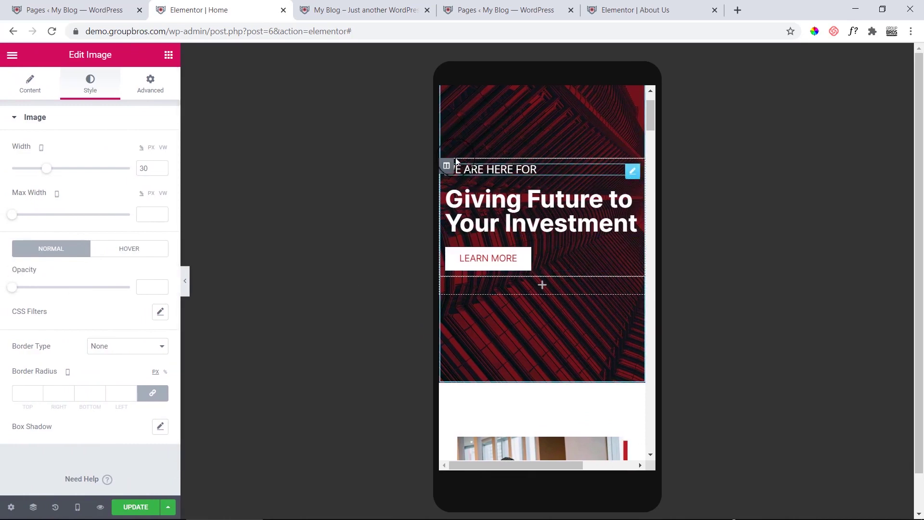
scroll(499, 149, up, 2)
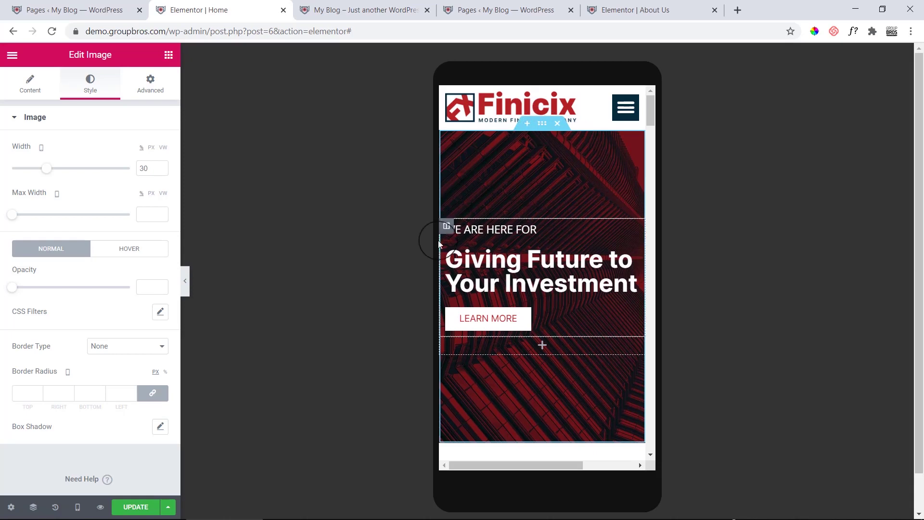
scroll(446, 230, down, 5)
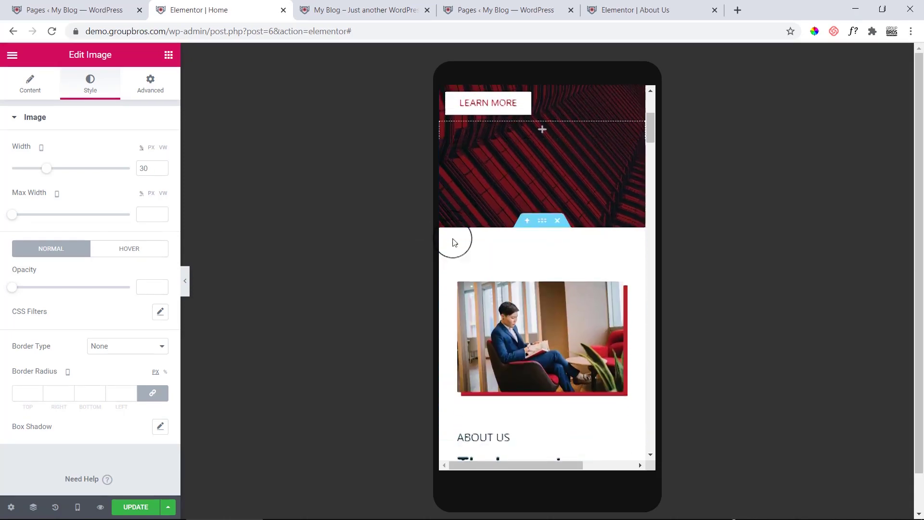
click(545, 199)
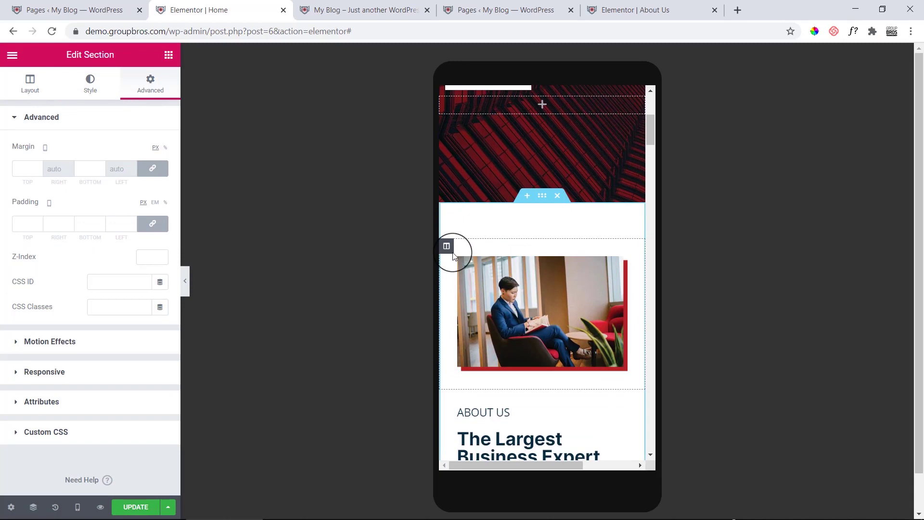
scroll(454, 327, down, 1)
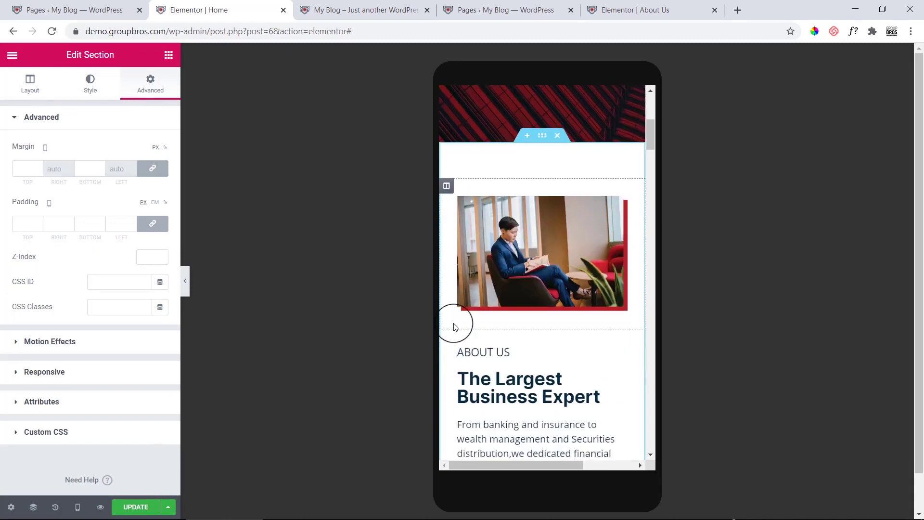
scroll(455, 327, up, 4)
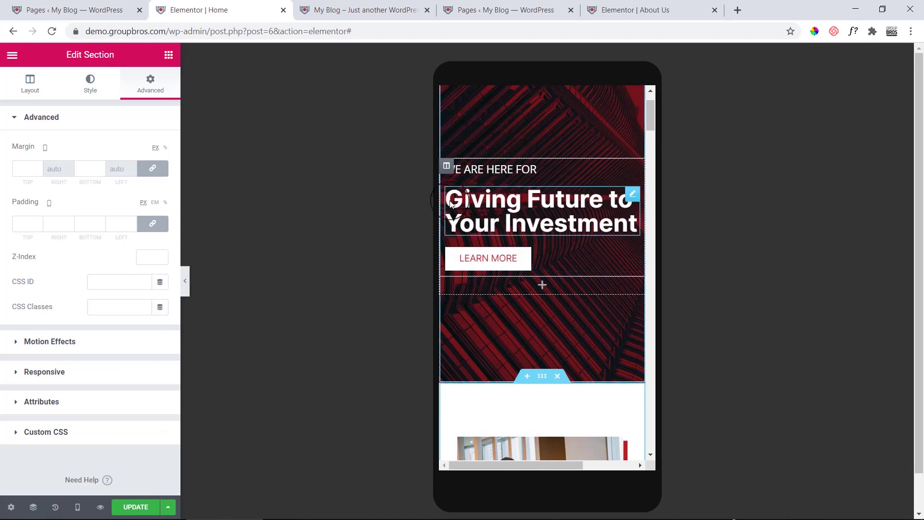
scroll(629, 328, down, 3)
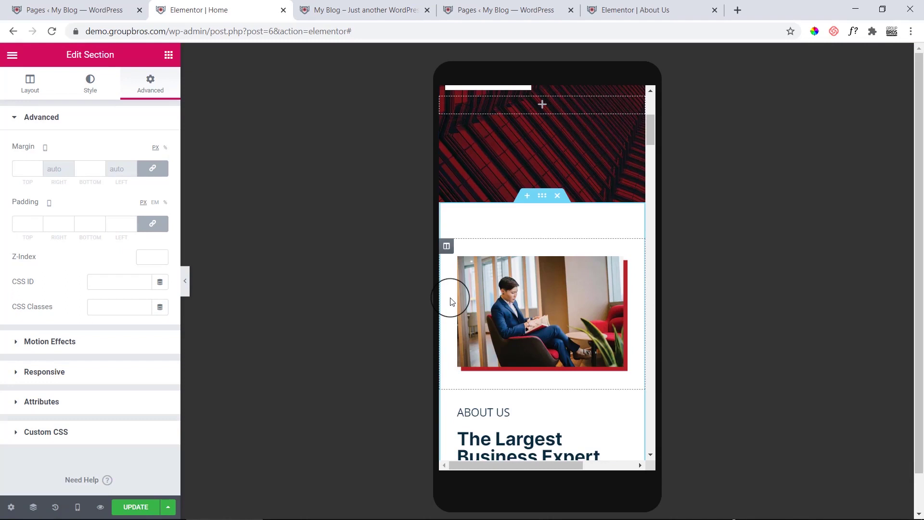
scroll(450, 301, up, 2)
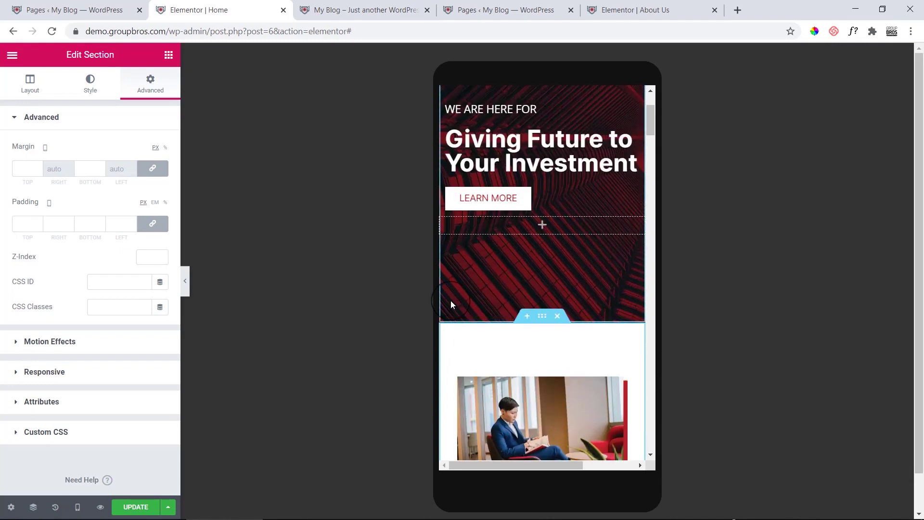
scroll(452, 298, up, 2)
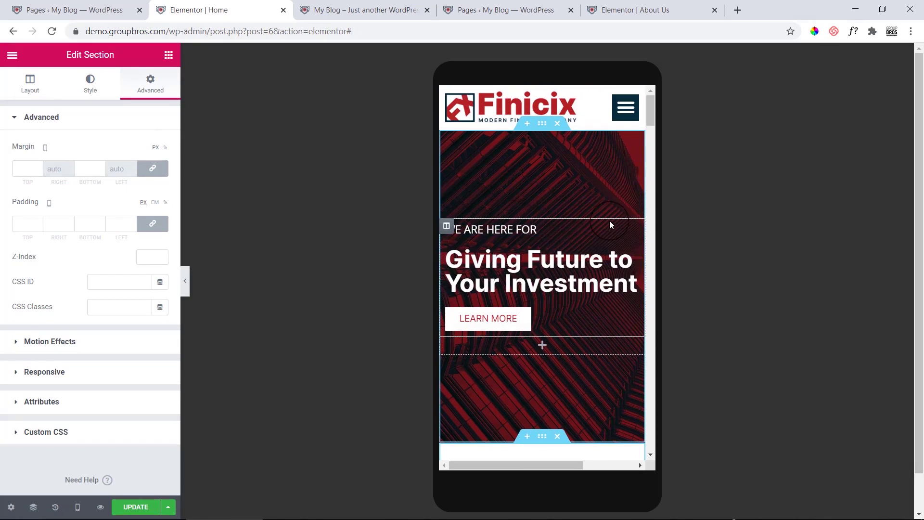
scroll(585, 288, down, 3)
scroll(584, 287, down, 2)
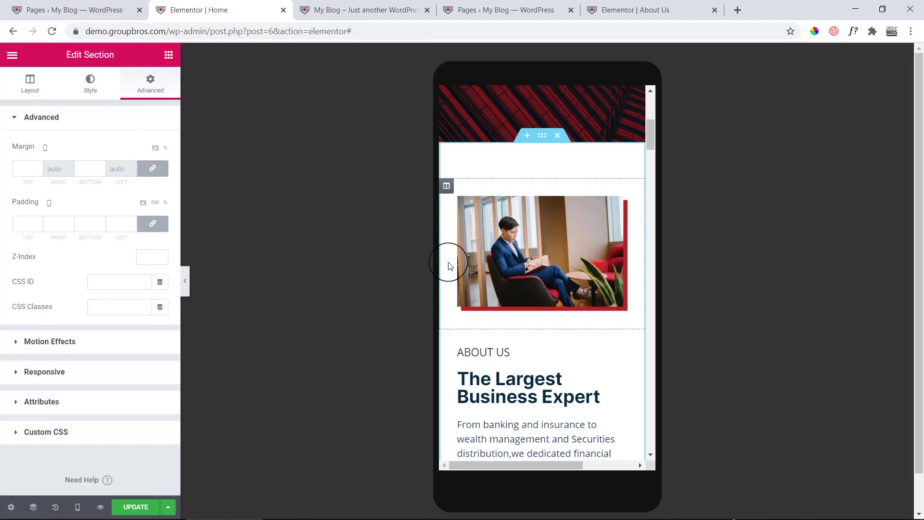
Step: Mark the gaps beside and above the About Us image with red rectangles on a screen capture, and discard the capture
key(Print)
drag(364, 123, 812, 473)
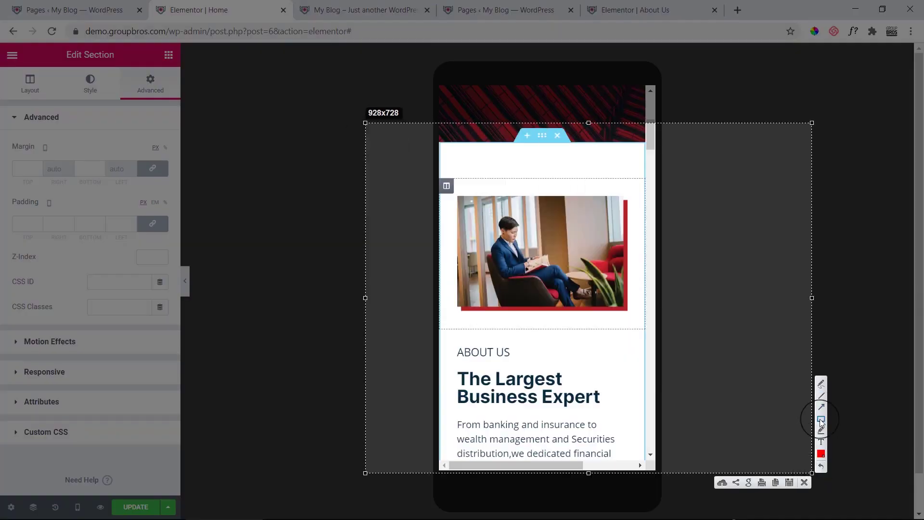
mouse_move(627, 214)
mouse_down()
mouse_move(652, 287)
mouse_move(645, 270)
mouse_up()
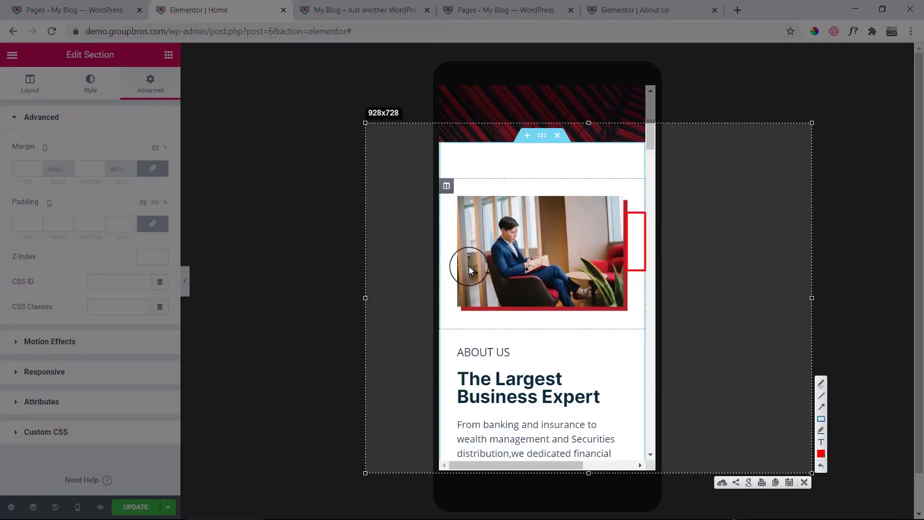
drag(438, 218, 455, 261)
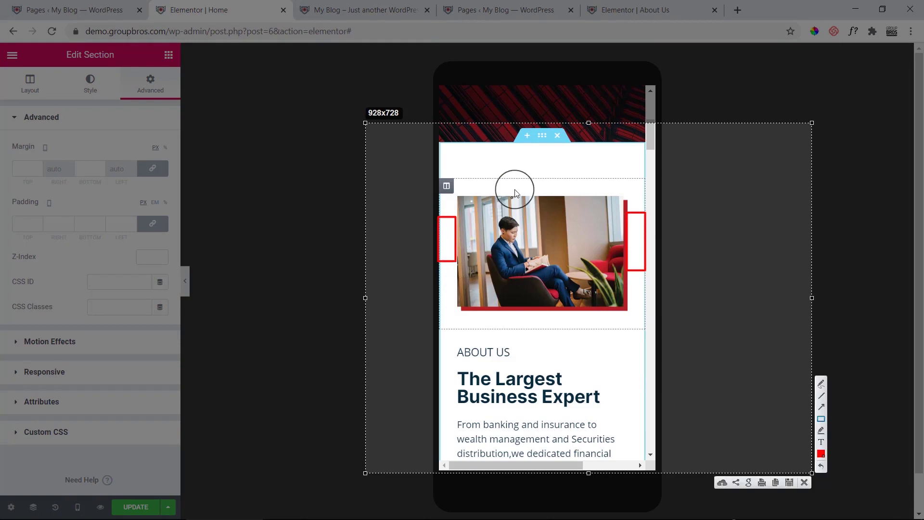
drag(529, 145, 556, 194)
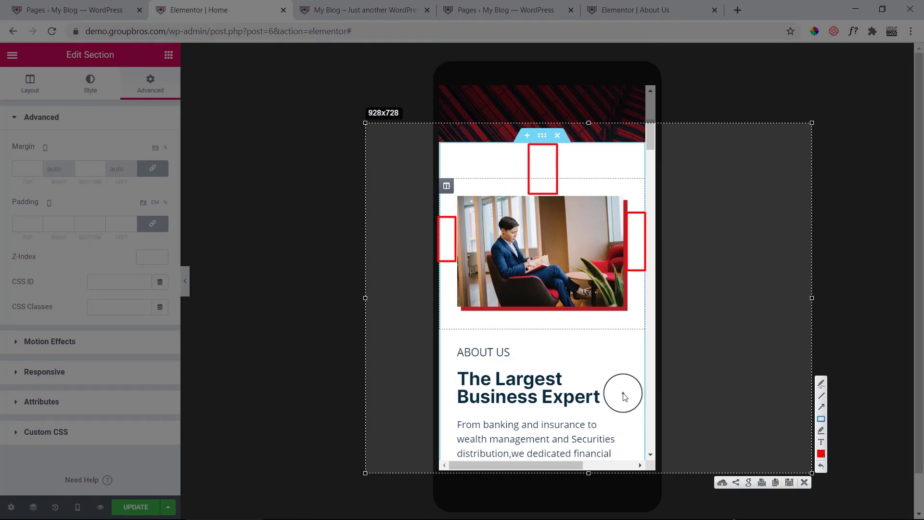
click(804, 482)
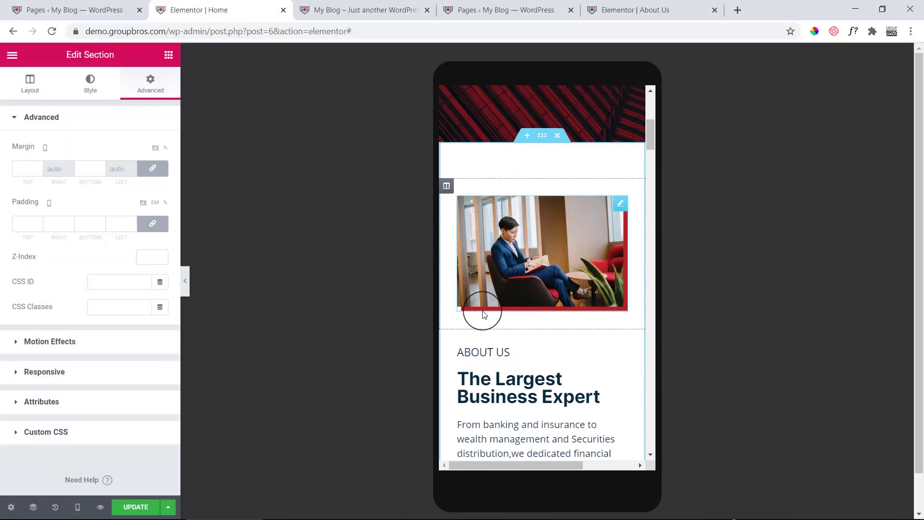
Step: Mark the left gaps of the image, the About Us text and the "Extra benefit through Invest" text on a screen capture, and discard it
scroll(481, 311, down, 4)
key(Print)
drag(391, 66, 805, 471)
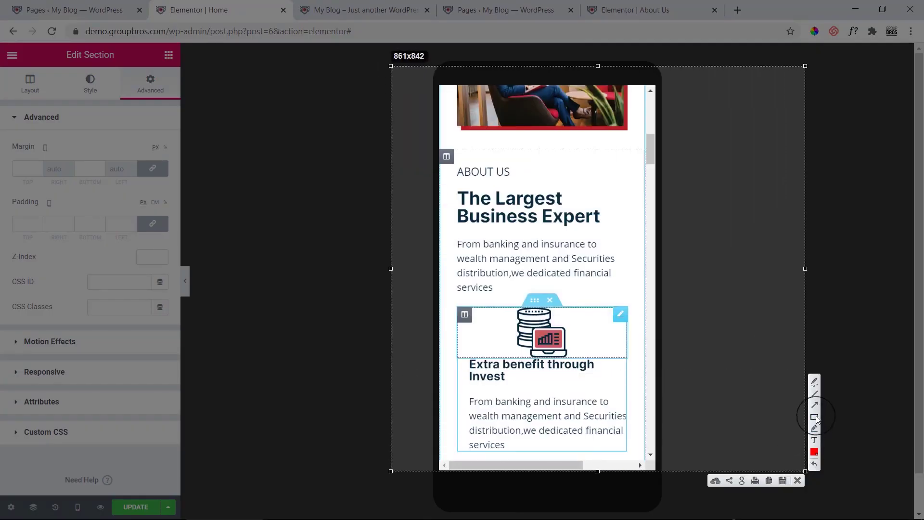
drag(441, 95, 456, 116)
drag(445, 202, 456, 257)
drag(441, 360, 470, 454)
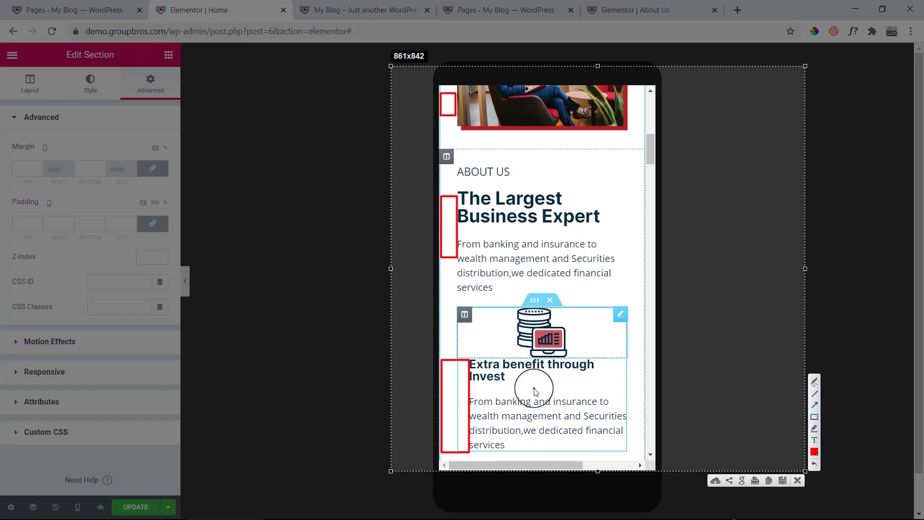
click(799, 484)
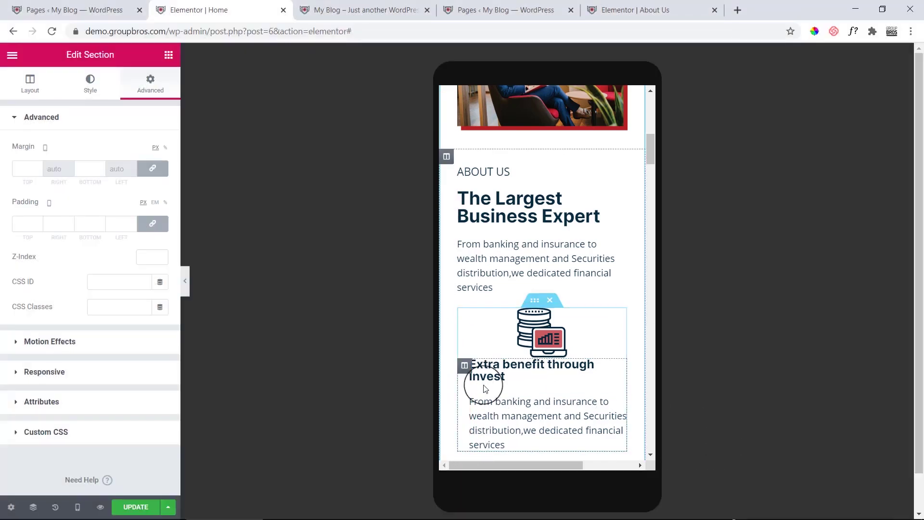
Step: Set the mobile padding of the "Extra benefit through Invest" text column to 0 px on all sides
click(465, 366)
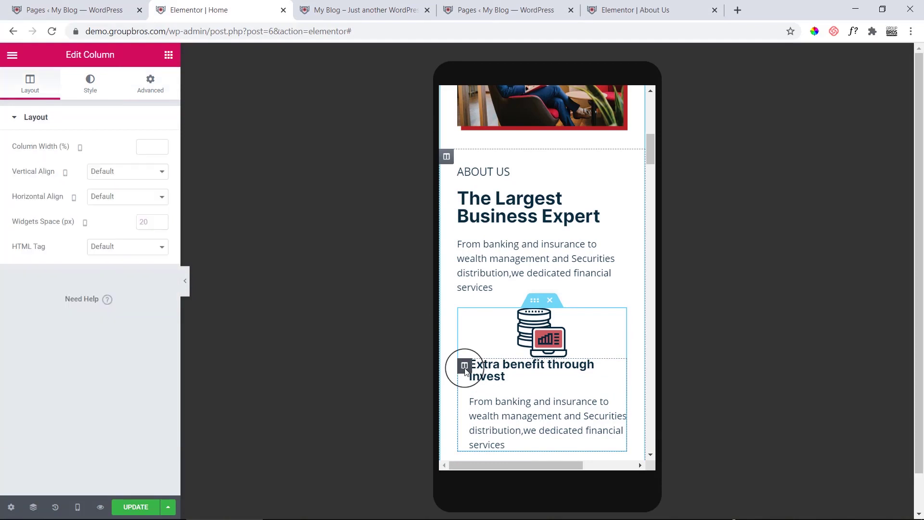
click(151, 82)
click(20, 226)
text(0)
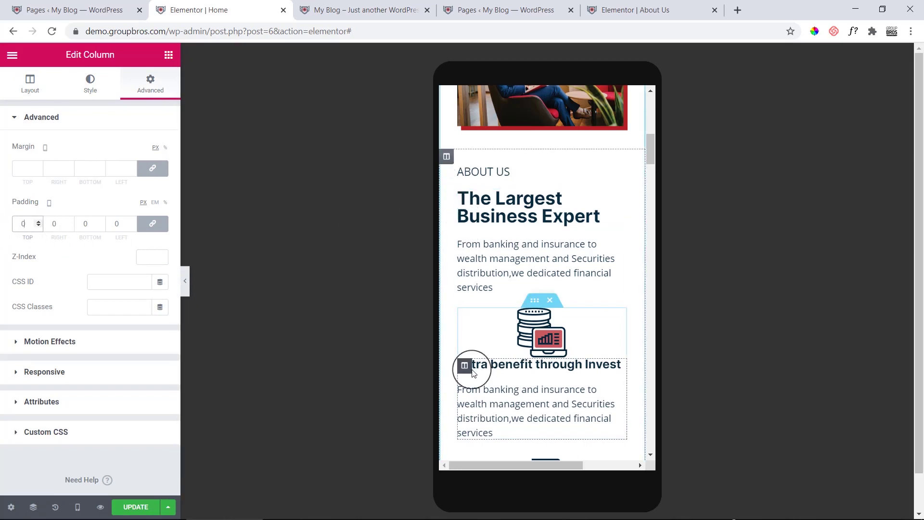
Step: Set the mobile padding of the "Expand profit and reduce Tax" text column to 0 px on all sides
scroll(482, 406, down, 4)
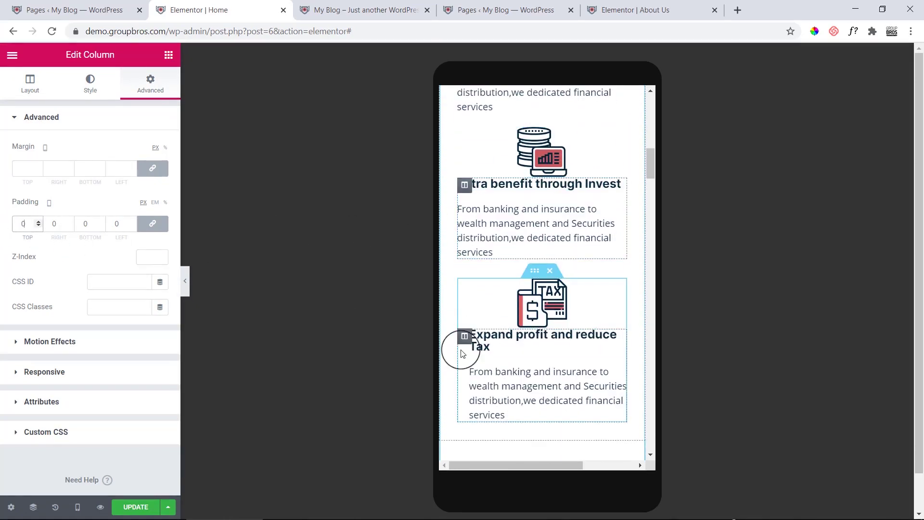
click(464, 336)
click(150, 83)
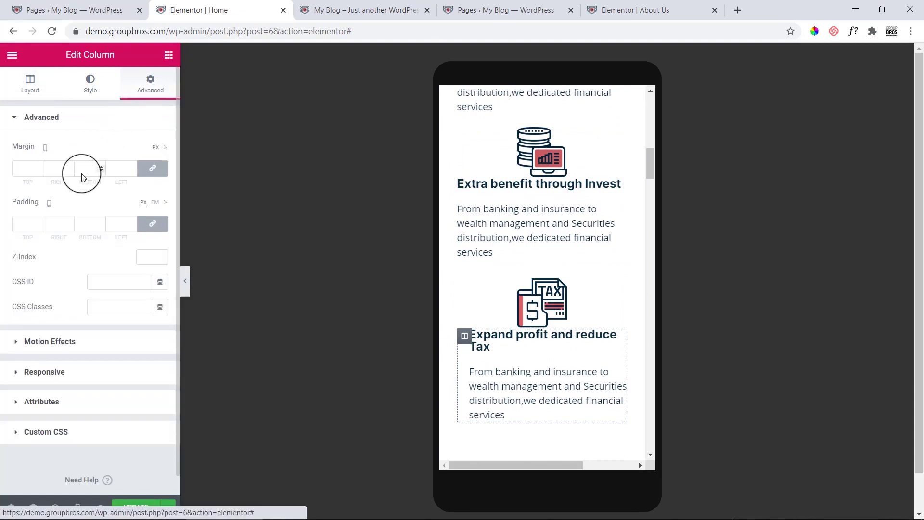
text(0)
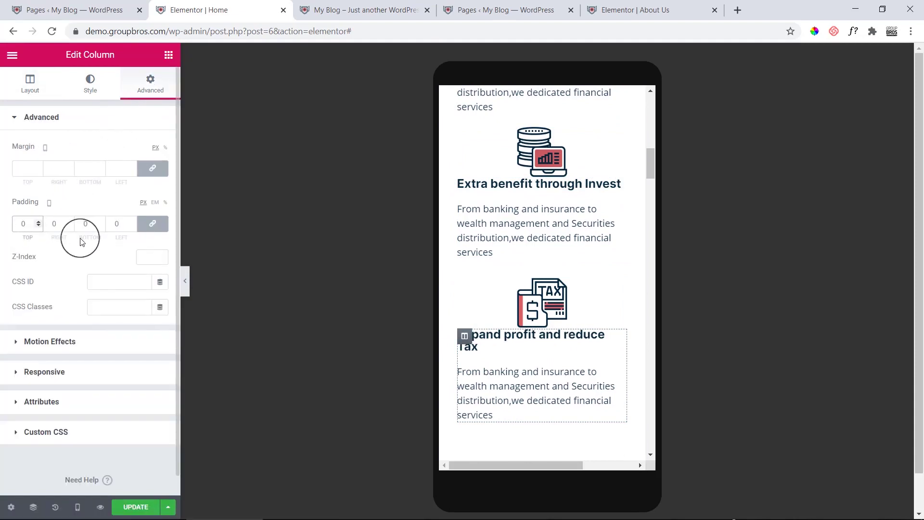
Step: Set the mobile padding of the first "190+ Project Done" column below the services section to 0 px on all sides
scroll(480, 308, down, 6)
scroll(481, 308, down, 5)
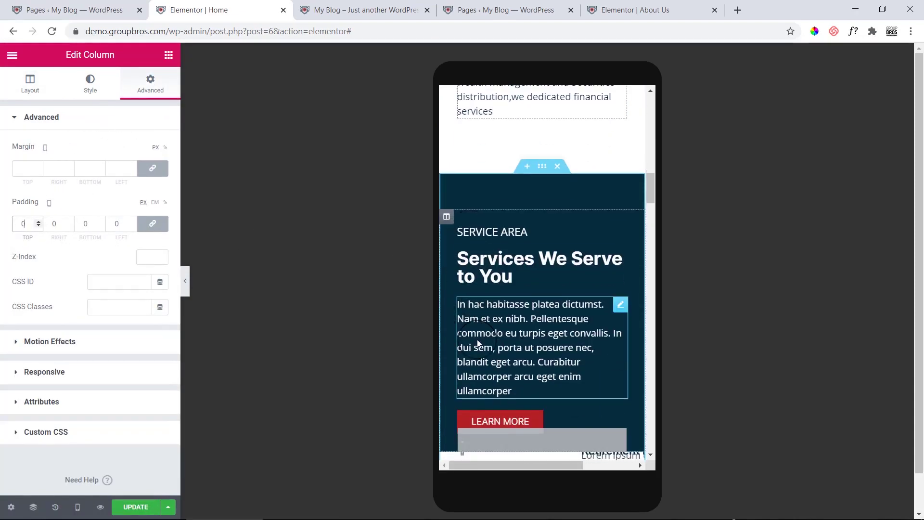
scroll(479, 318, down, 5)
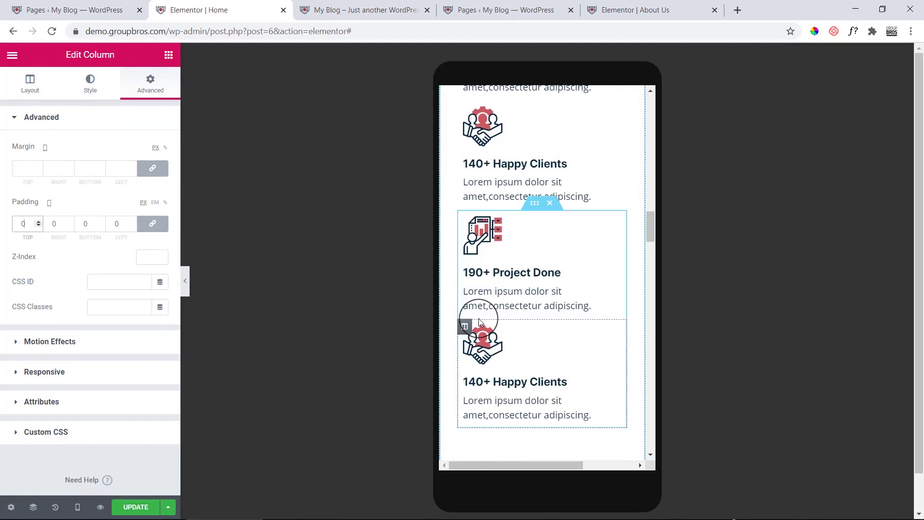
scroll(478, 318, up, 8)
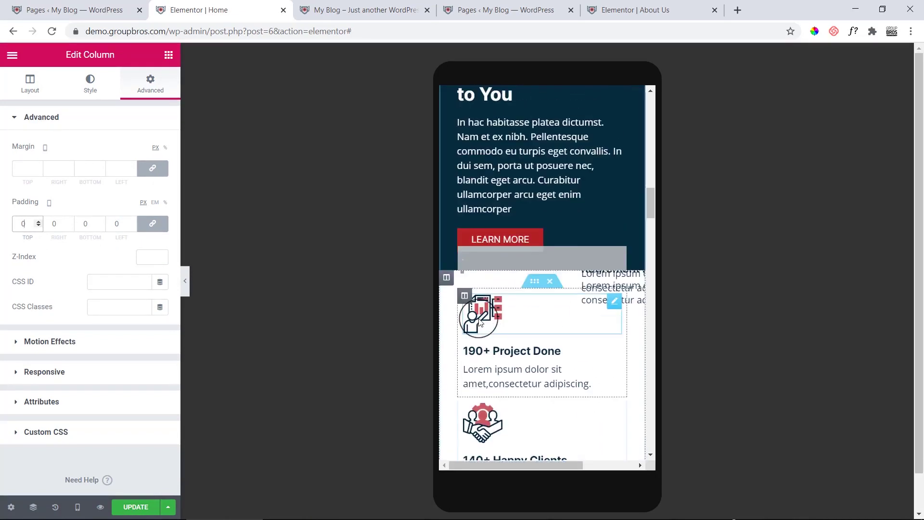
click(464, 300)
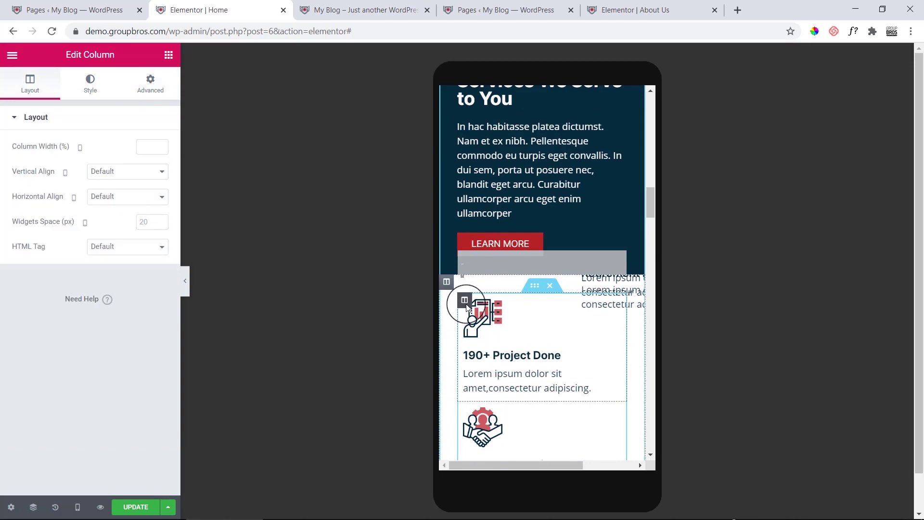
click(145, 85)
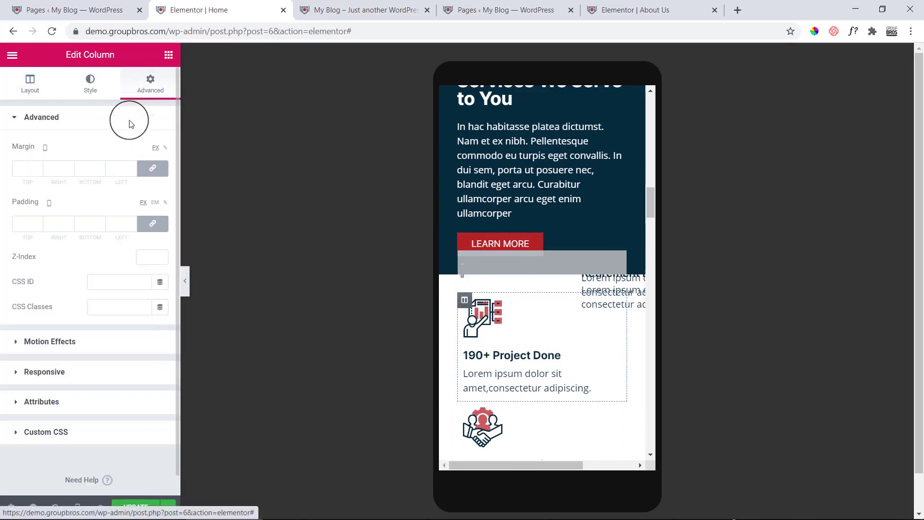
click(120, 228)
text(0)
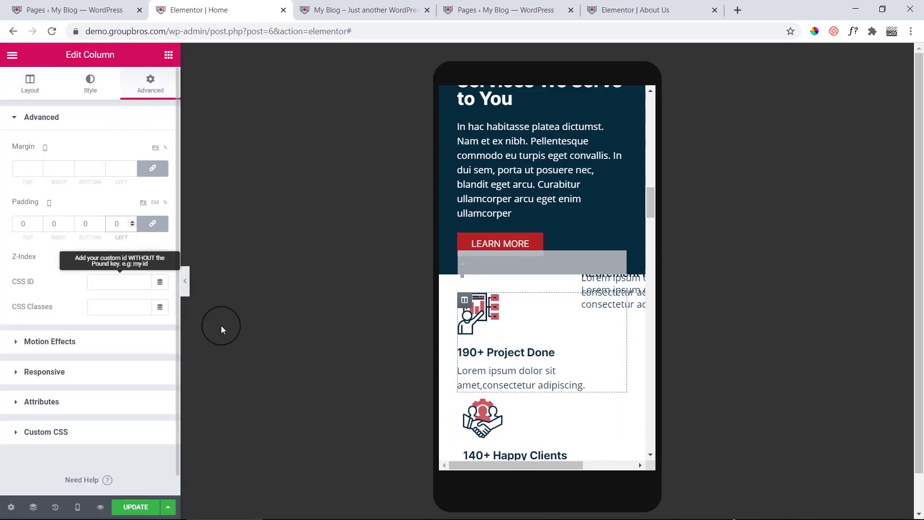
Step: Set the mobile padding of the first "140+ Happy Clients" column to 30 px at the top and 0 px on the other sides
scroll(480, 335, down, 3)
click(464, 280)
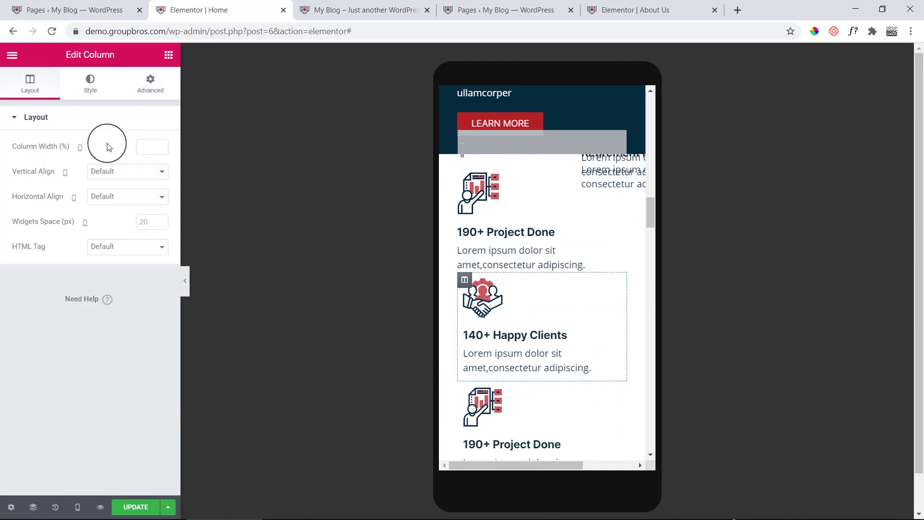
click(151, 86)
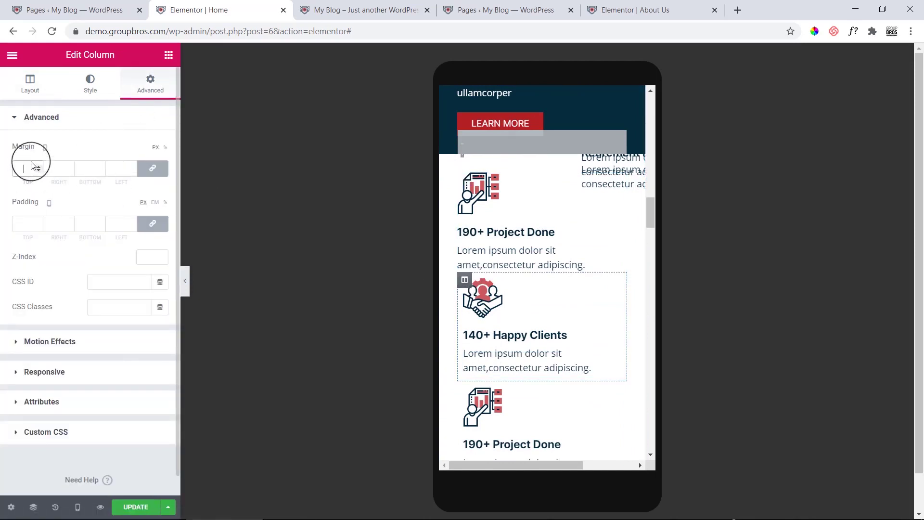
click(86, 224)
text(0)
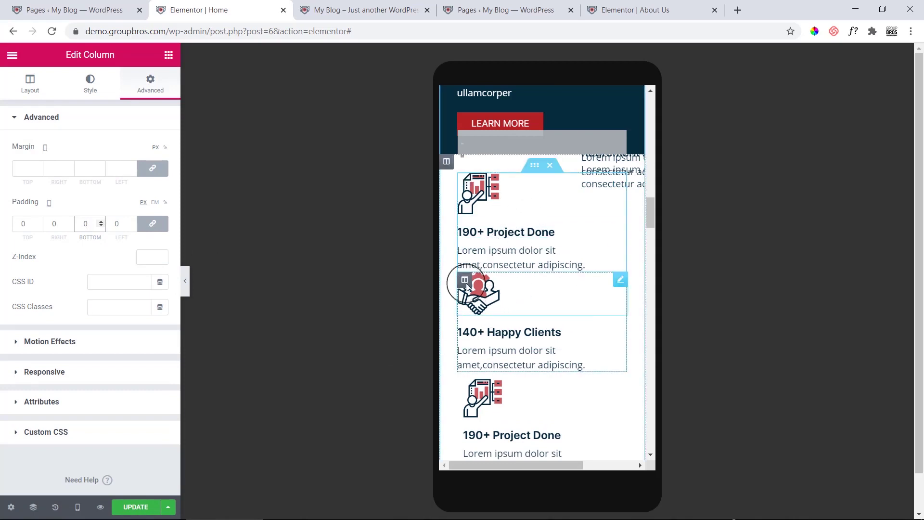
click(152, 223)
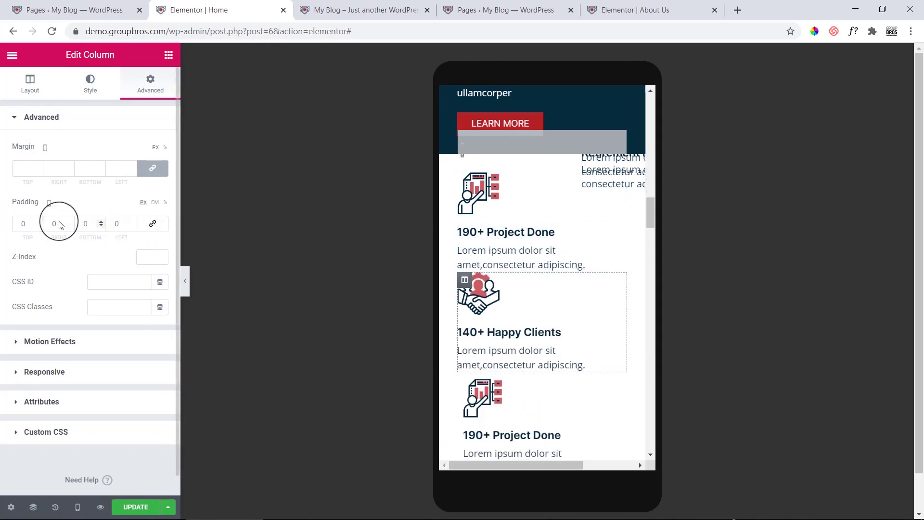
text(3)
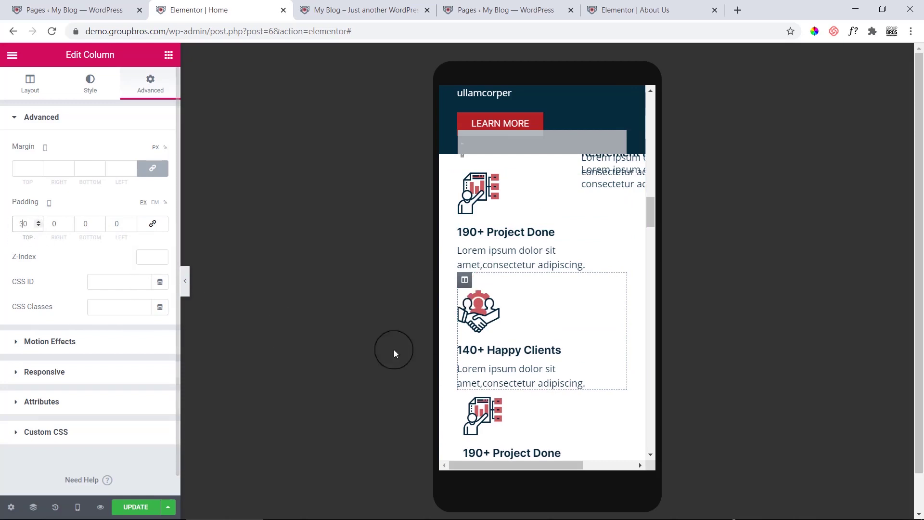
Step: Set the mobile padding of the second "190+ Project Done" column to 30 px at the top and 0 px on the other sides
scroll(542, 386, down, 3)
click(465, 279)
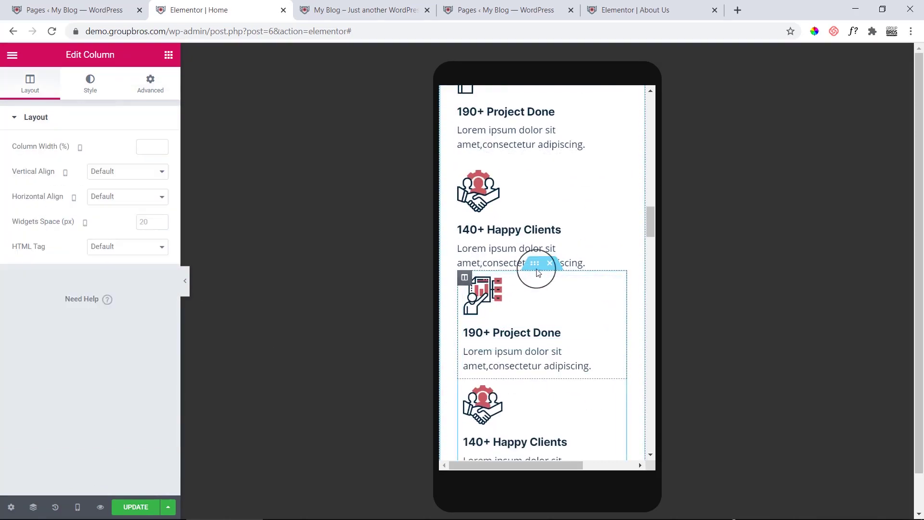
click(153, 92)
click(17, 224)
text(0)
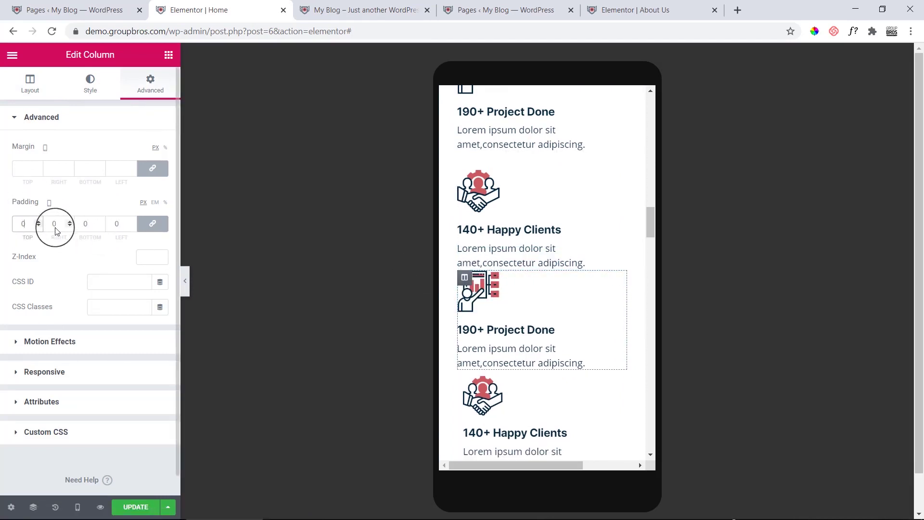
click(152, 223)
click(21, 223)
text(3)
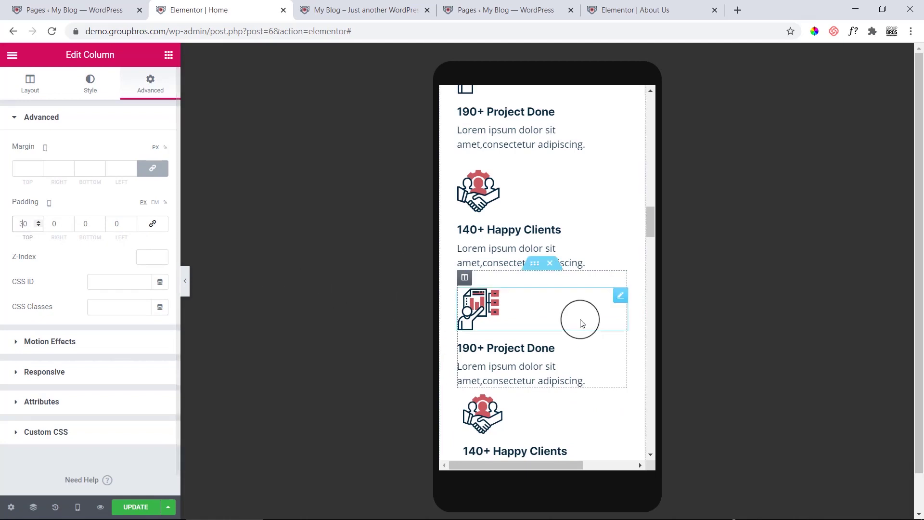
Step: Set the mobile padding of the last "140+ Happy Clients" column to 30 px at the top and 0 px on the other sides
scroll(581, 323, down, 3)
click(463, 278)
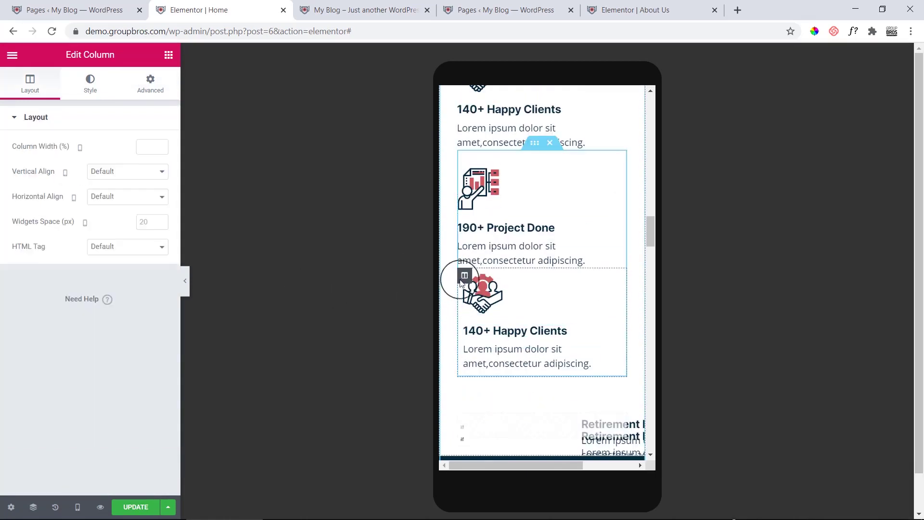
click(140, 98)
text(0)
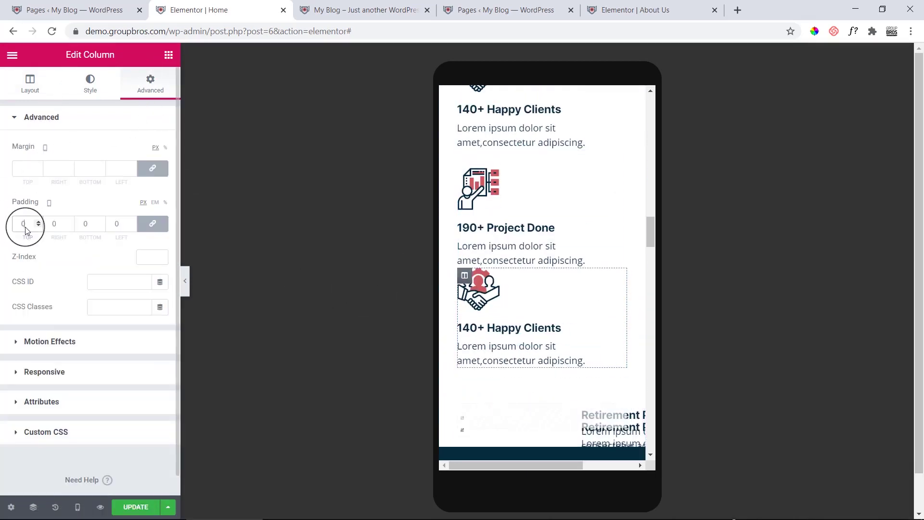
click(152, 224)
text(30)
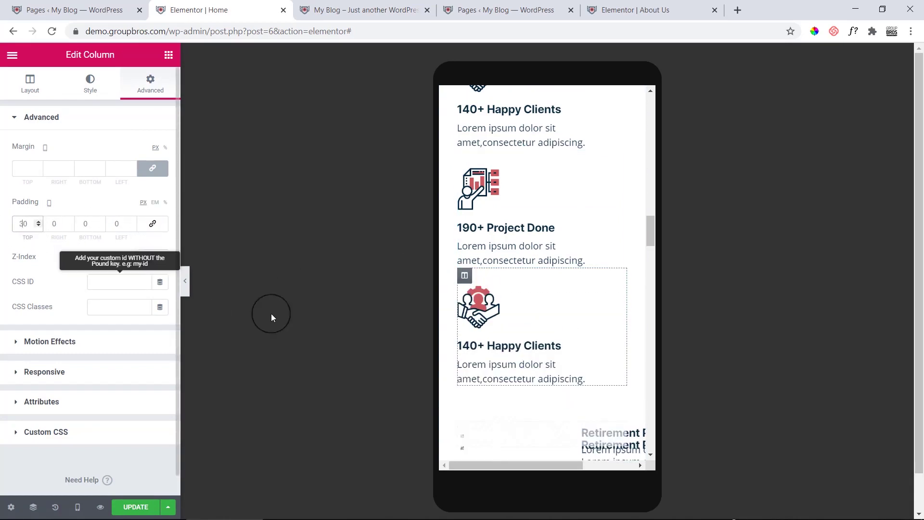
Step: Set the mobile padding of the "Security:" text column to 0 px on all sides
scroll(599, 355, down, 3)
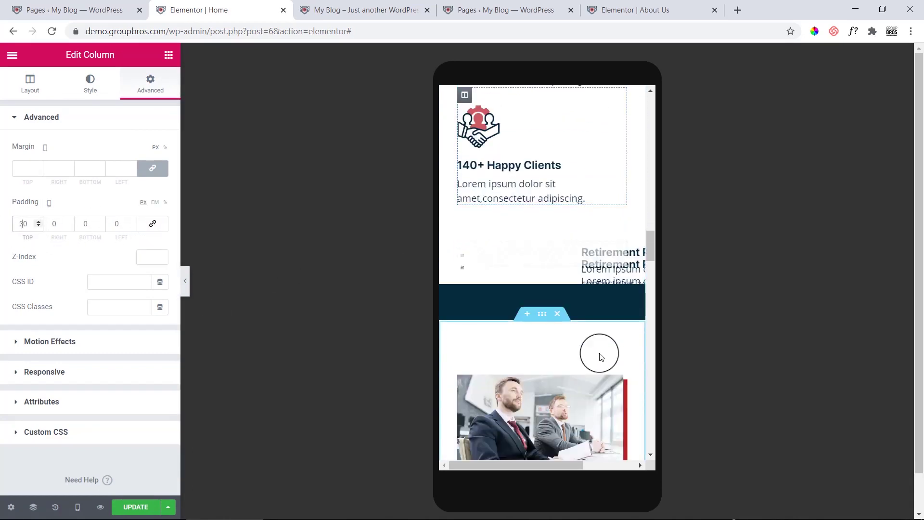
scroll(599, 355, down, 3)
scroll(494, 355, down, 4)
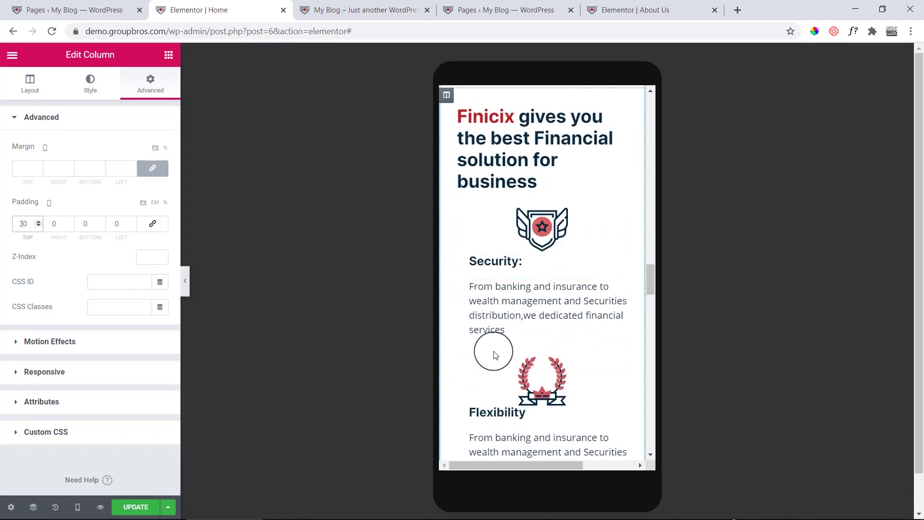
click(464, 262)
click(144, 89)
click(120, 170)
text(0)
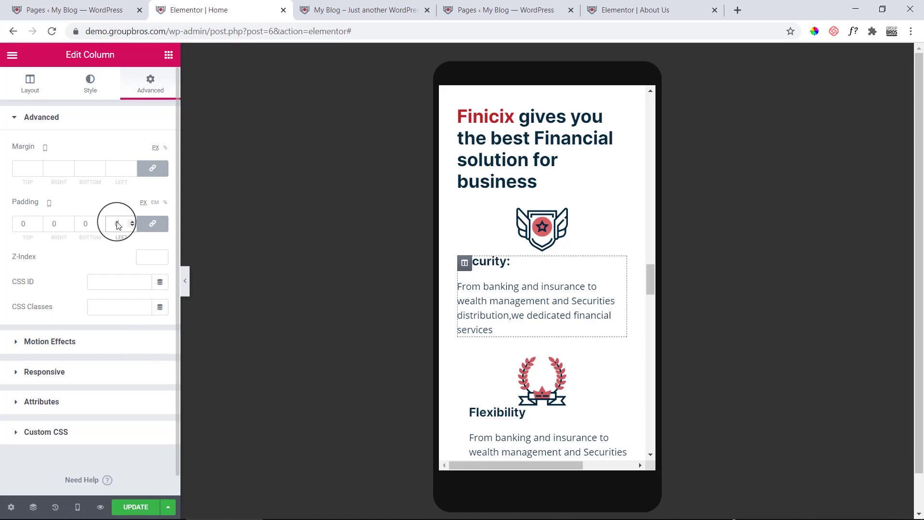
Step: Set the mobile padding of the laurel icon column above "Flexibility" to 0 px on all sides
scroll(404, 350, down, 1)
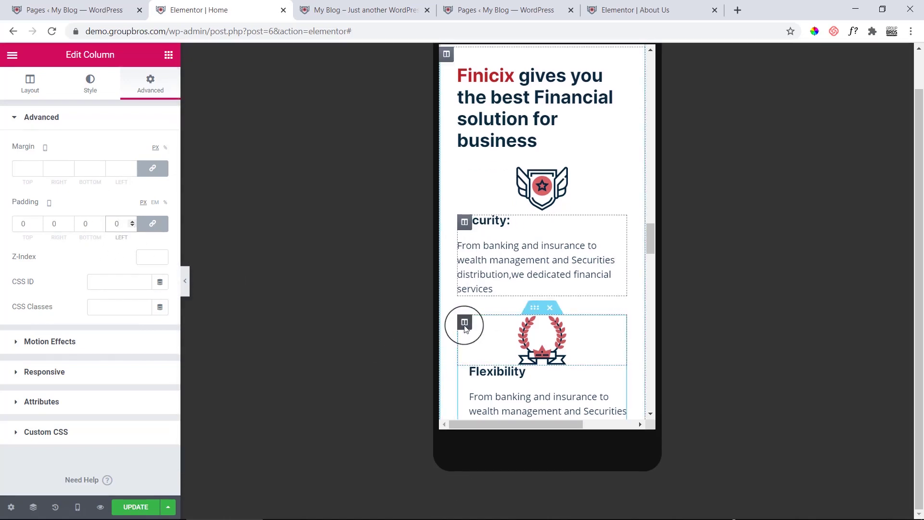
click(464, 322)
scroll(464, 320, down, 3)
click(139, 89)
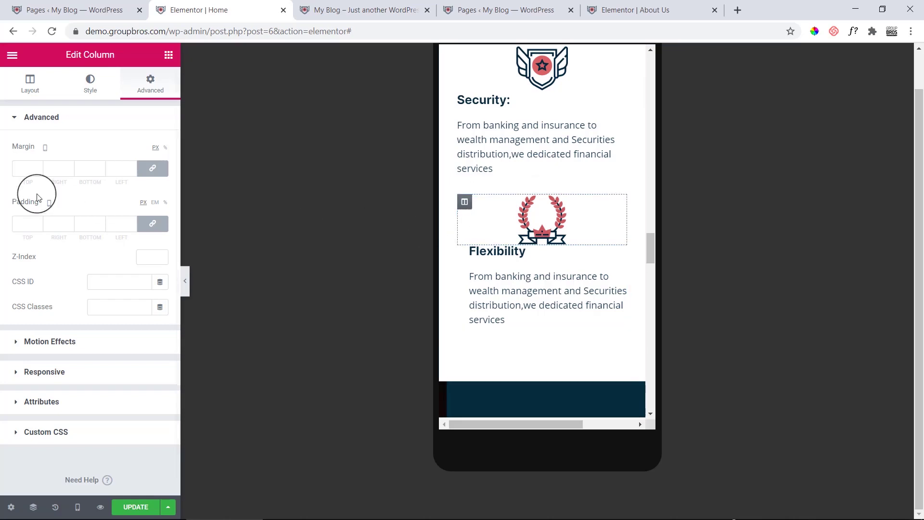
click(19, 230)
text(0)
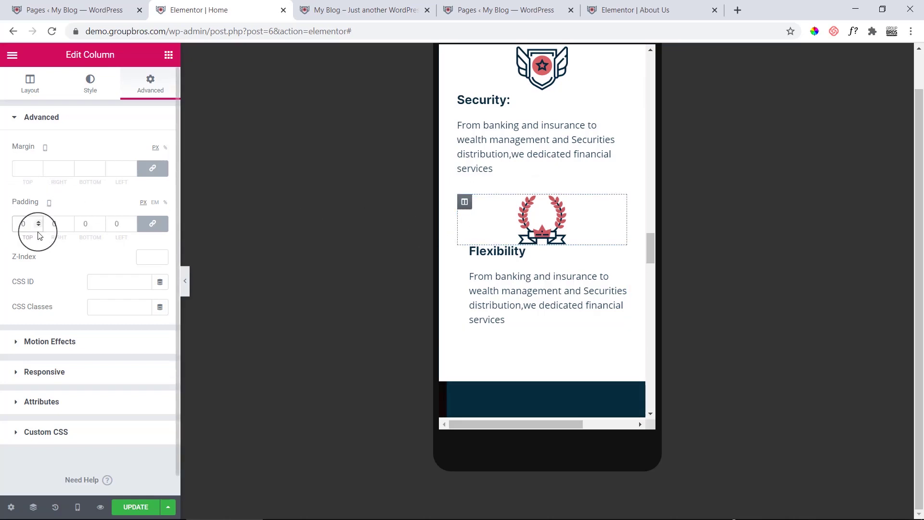
Step: Set the mobile padding of the "Flexibility" text column to 0 px on all sides
click(465, 251)
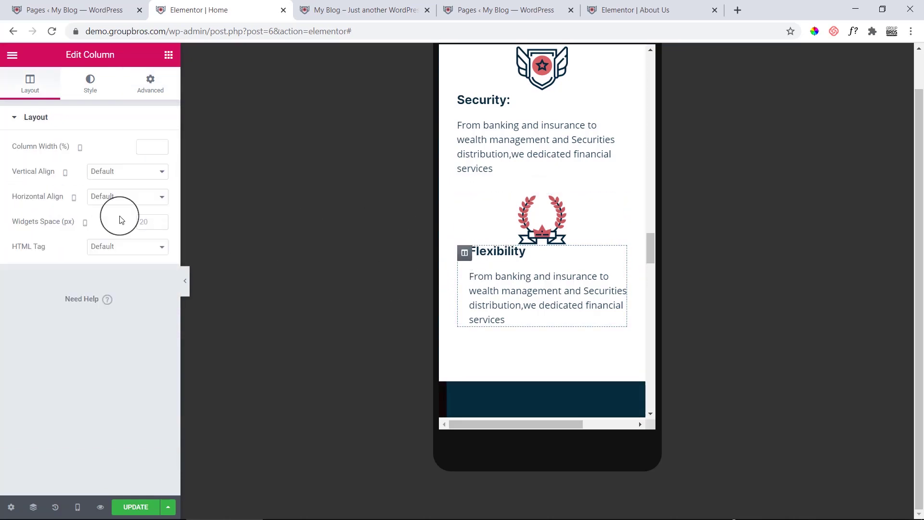
click(150, 91)
click(22, 226)
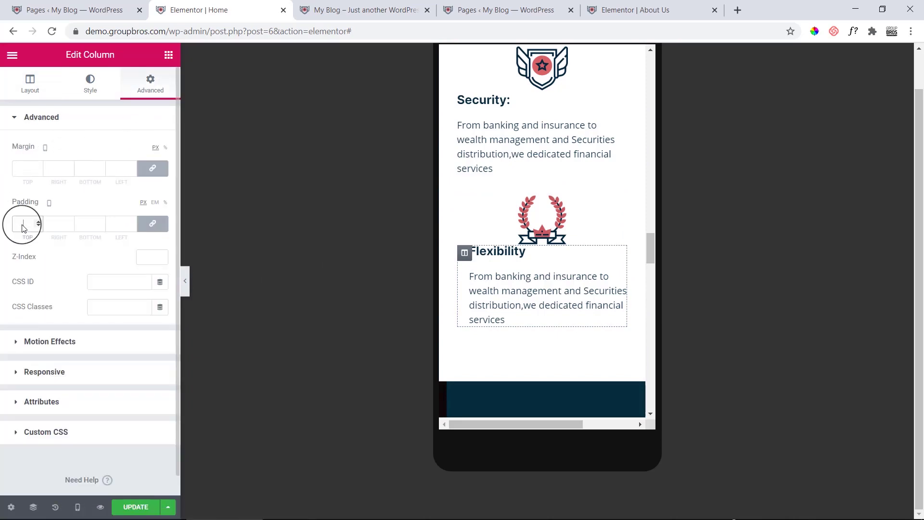
text(0)
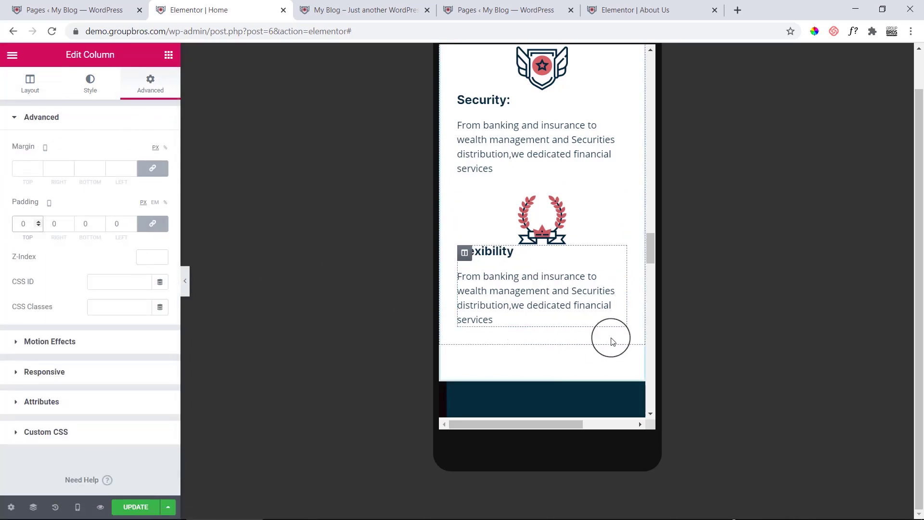
Step: Set the mobile padding of the "Get Free Quote" form column to 30 px on all sides
scroll(608, 333, down, 6)
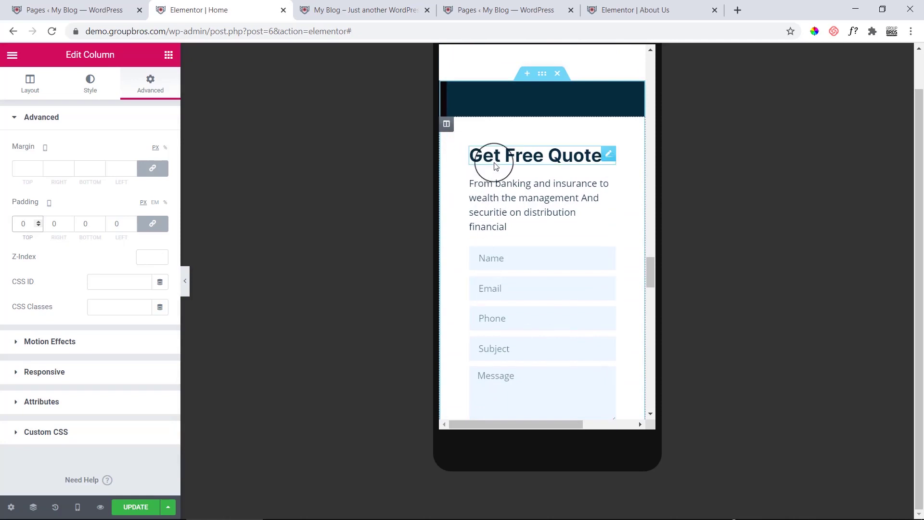
scroll(481, 155, up, 3)
click(446, 244)
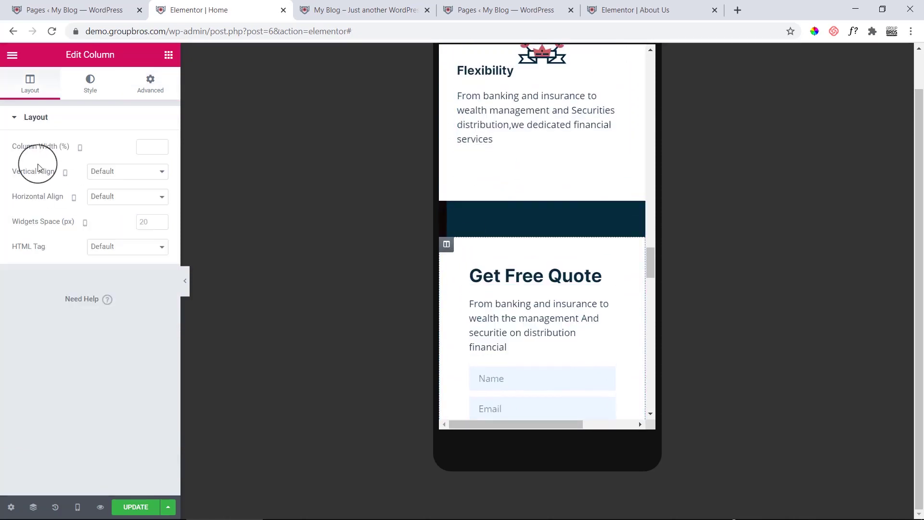
click(154, 88)
click(30, 225)
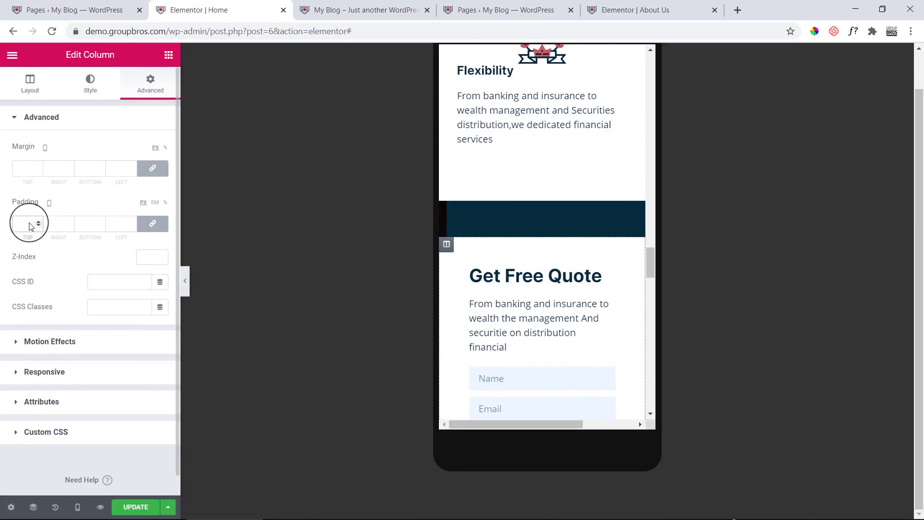
text(0)
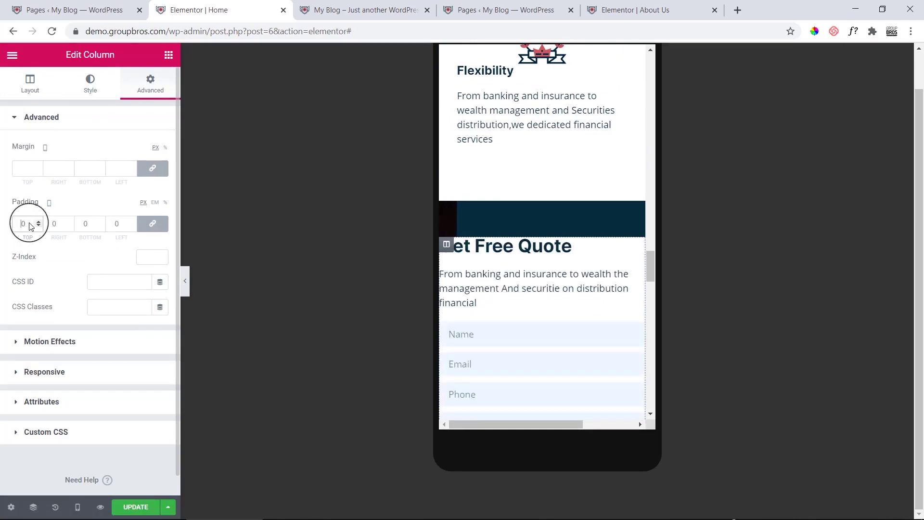
key(BackSpace)
text(30)
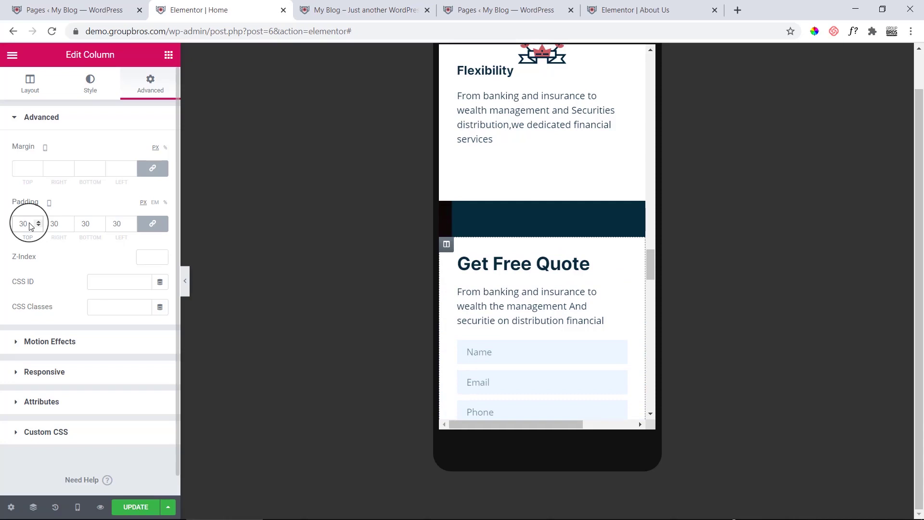
Step: Set the mobile padding of the "Testimonial" heading and text column to 30 px on all sides
scroll(594, 282, down, 10)
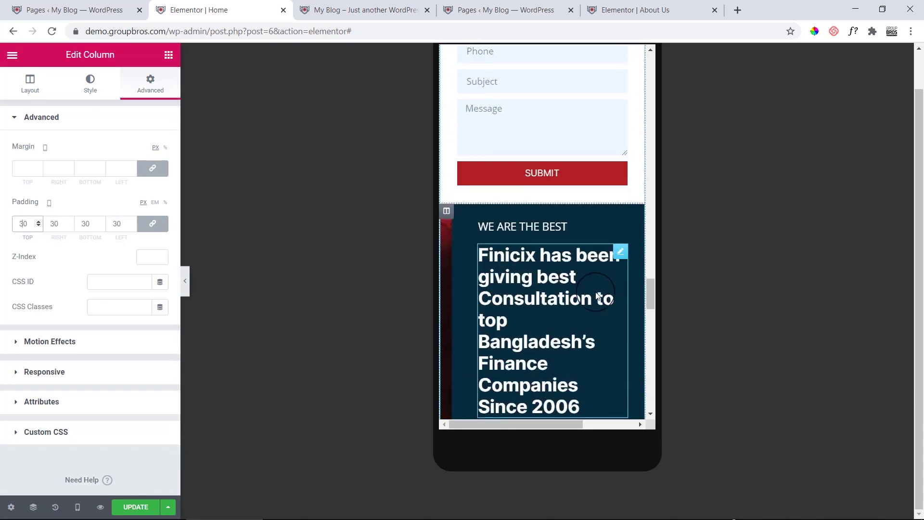
scroll(595, 296, down, 2)
scroll(594, 299, up, 4)
scroll(595, 351, down, 6)
scroll(595, 351, down, 5)
scroll(595, 351, up, 4)
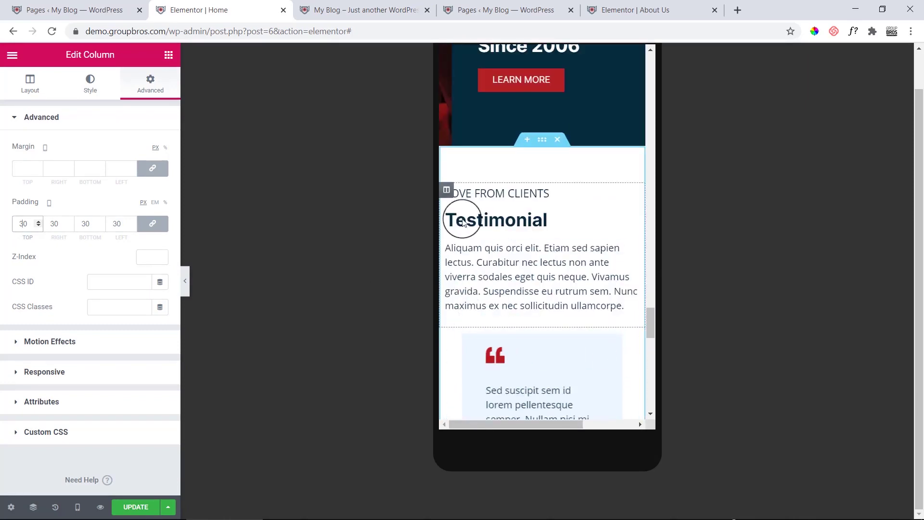
click(446, 189)
click(146, 85)
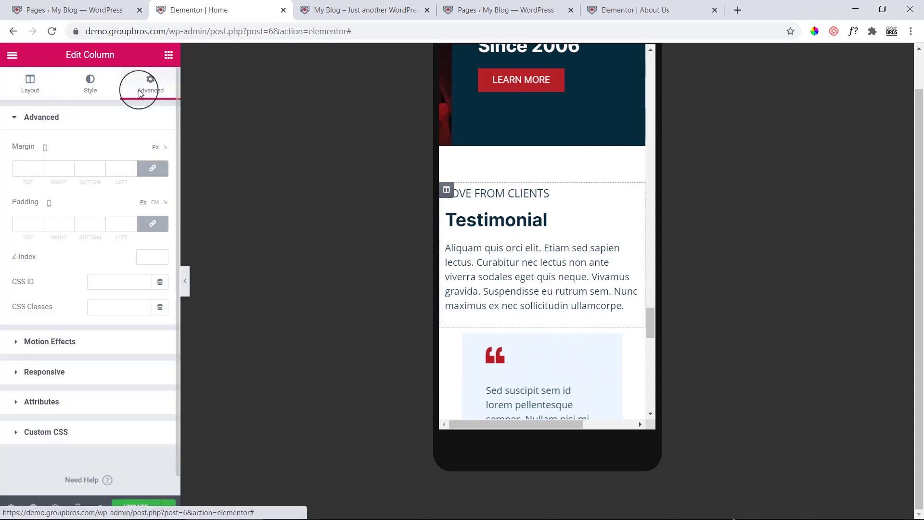
click(20, 225)
text(3)
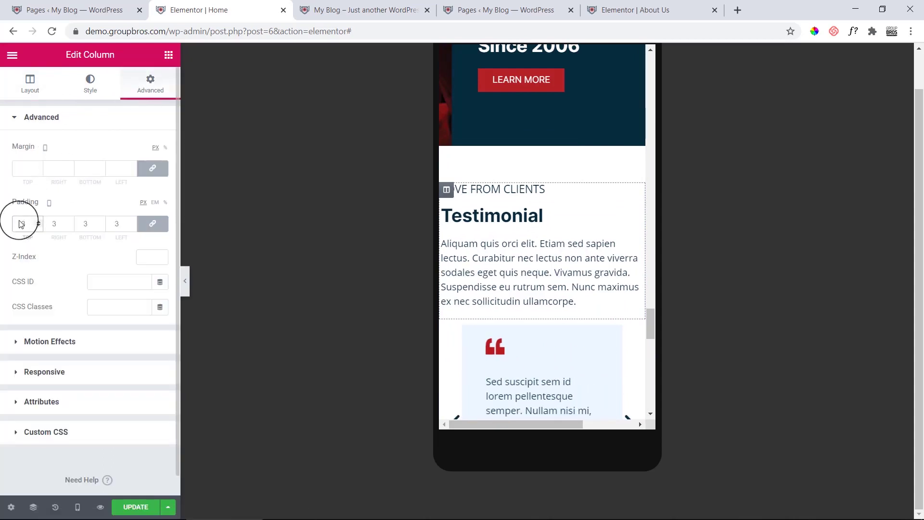
text(0)
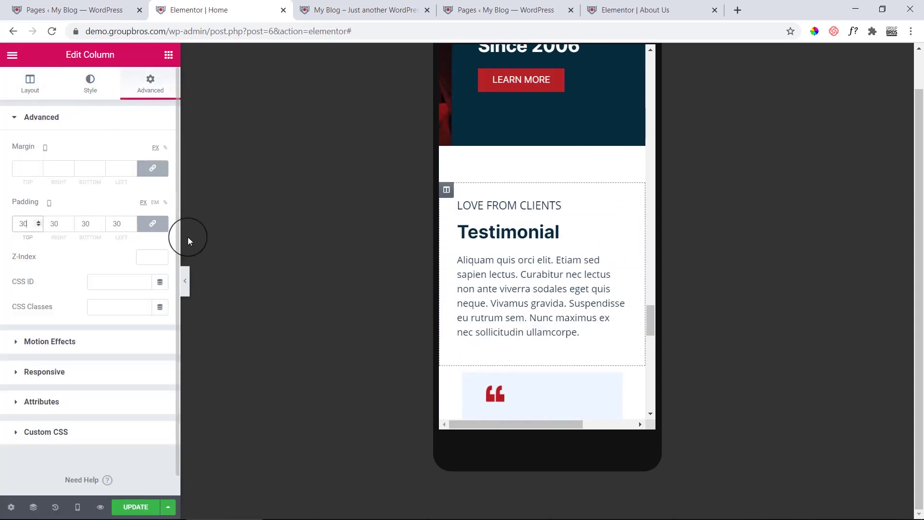
Step: Review the mobile layout down to the footer, then preview it without the editing panel back up to the hero section
scroll(474, 303, up, 10)
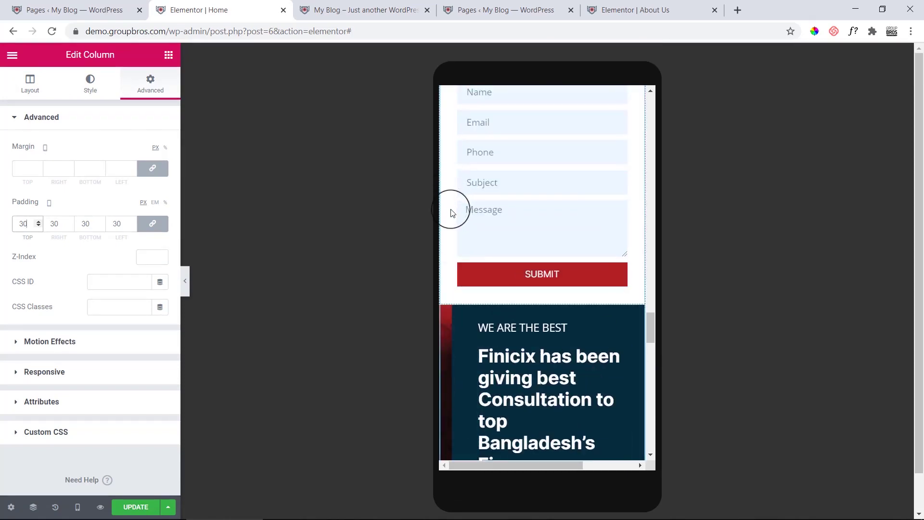
scroll(477, 269, down, 10)
scroll(477, 289, down, 5)
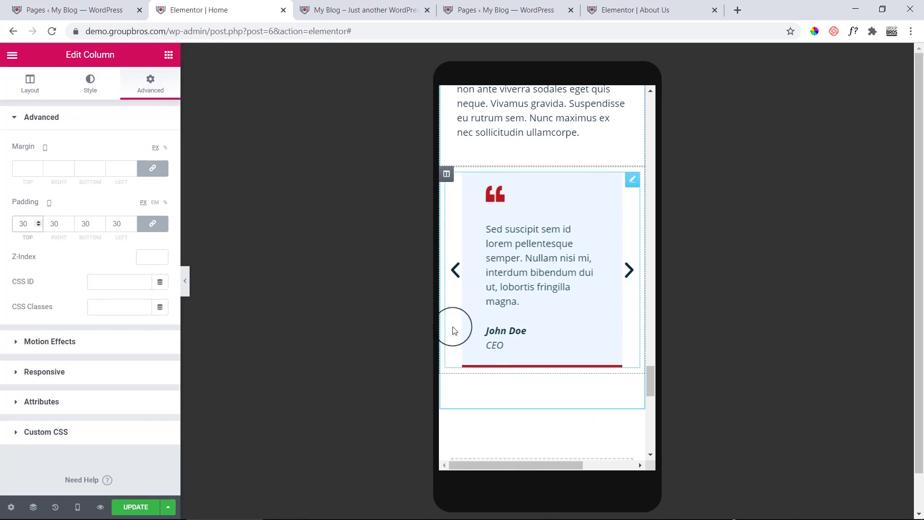
scroll(516, 382, down, 7)
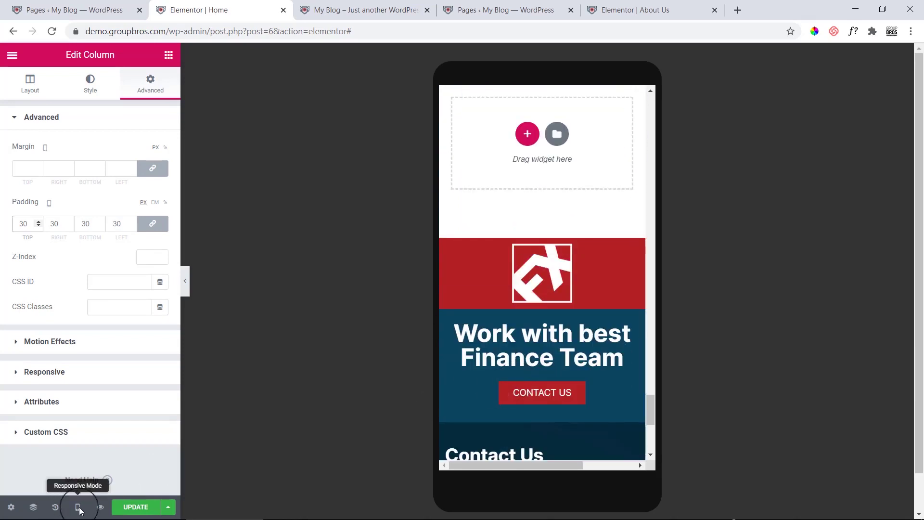
click(188, 279)
scroll(472, 342, down, 2)
scroll(476, 365, up, 10)
scroll(479, 386, up, 12)
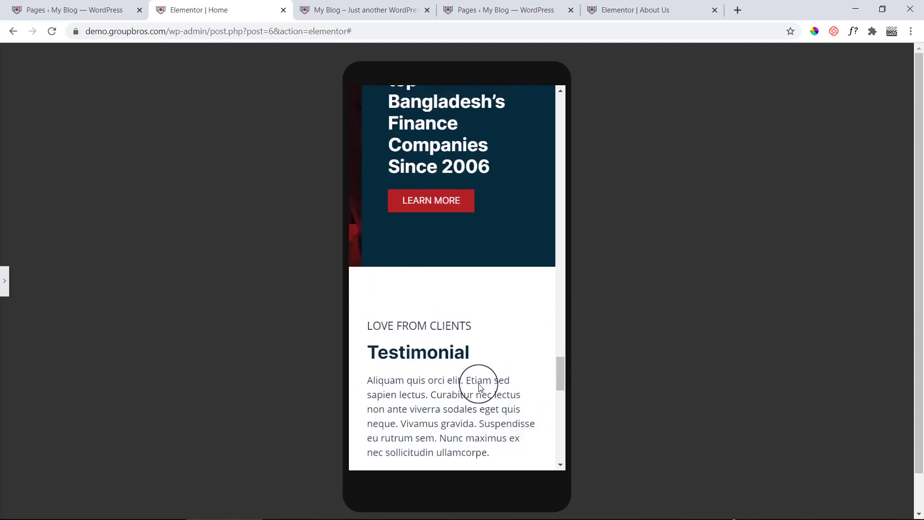
scroll(478, 446, up, 10)
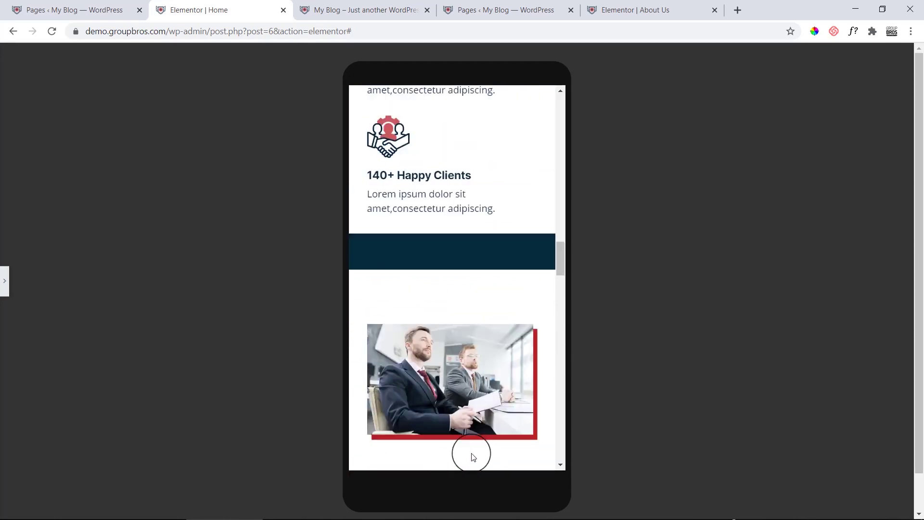
scroll(471, 456, up, 6)
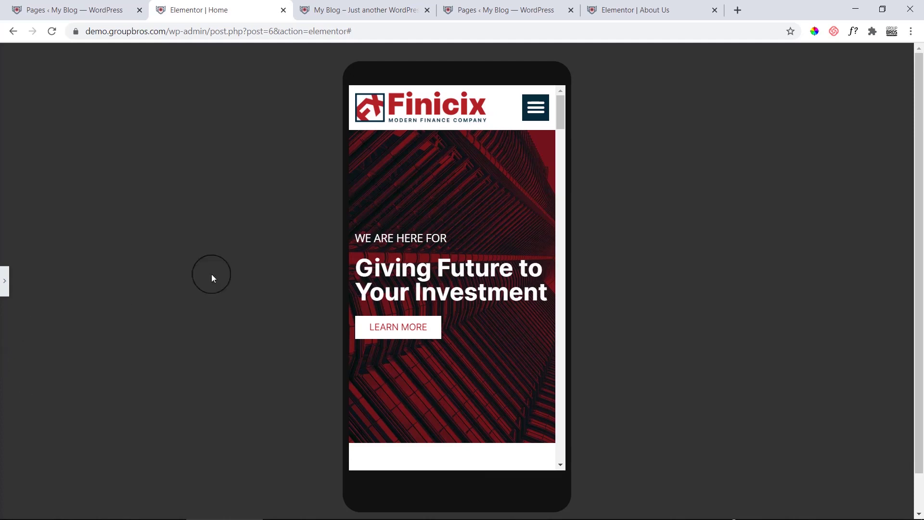
Step: Test opening and closing the mobile navigation menu in the header, and return to the editing view
click(534, 119)
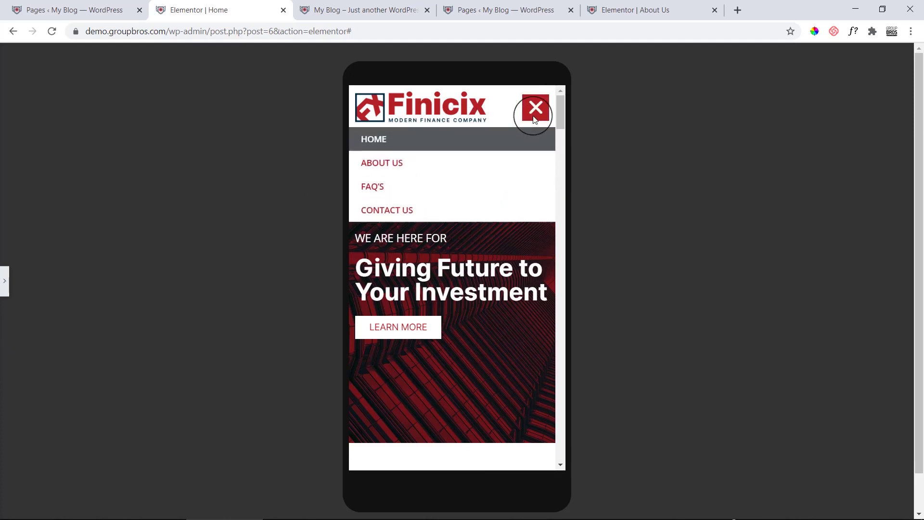
click(534, 119)
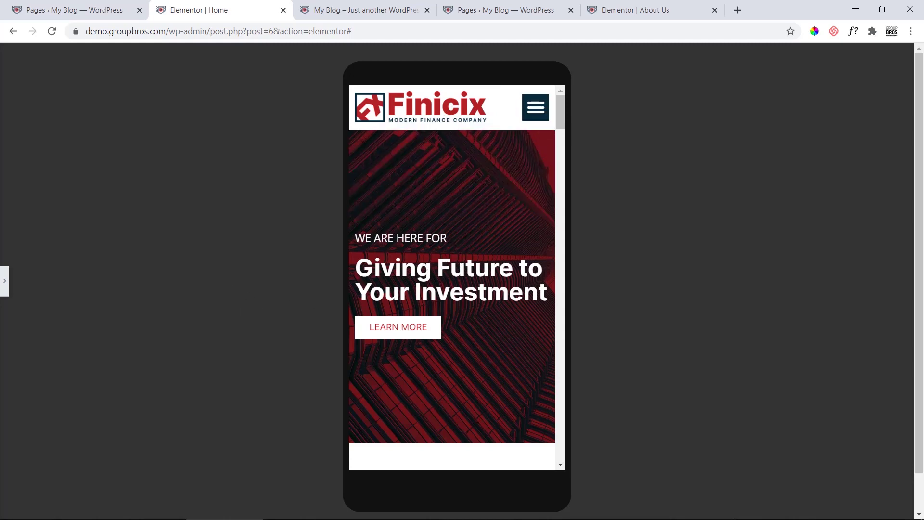
click(4, 282)
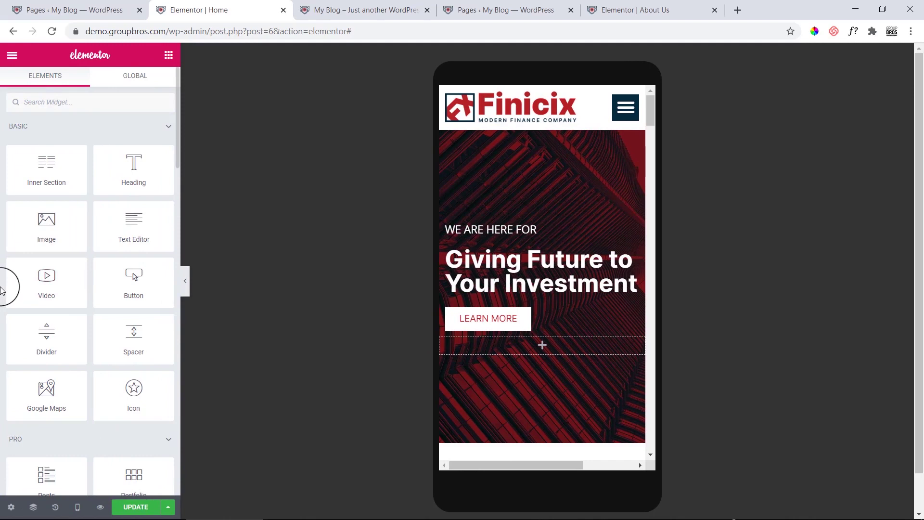